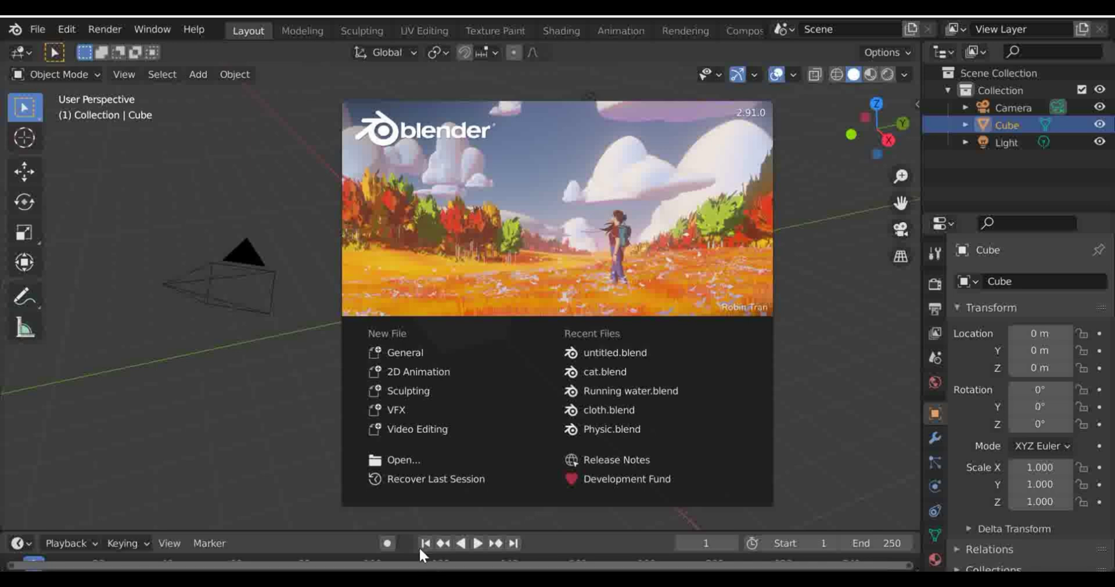
Dismiss the startup screen and add a particle system to the default cube
click(403, 353)
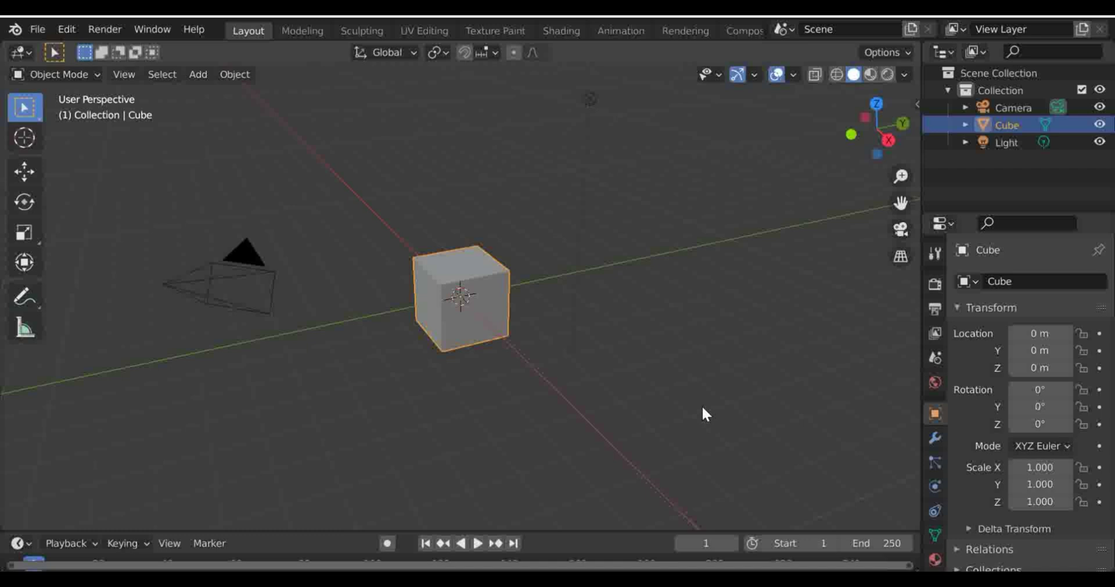
scroll(553, 286, down, 3)
scroll(517, 265, up, 4)
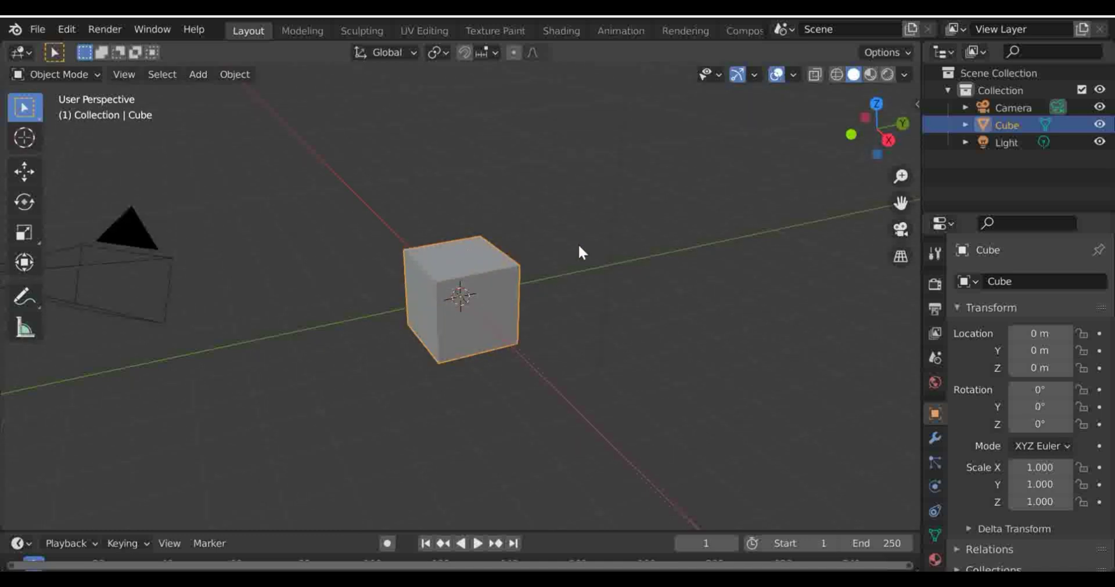
scroll(610, 235, down, 1)
drag(876, 126, 912, 129)
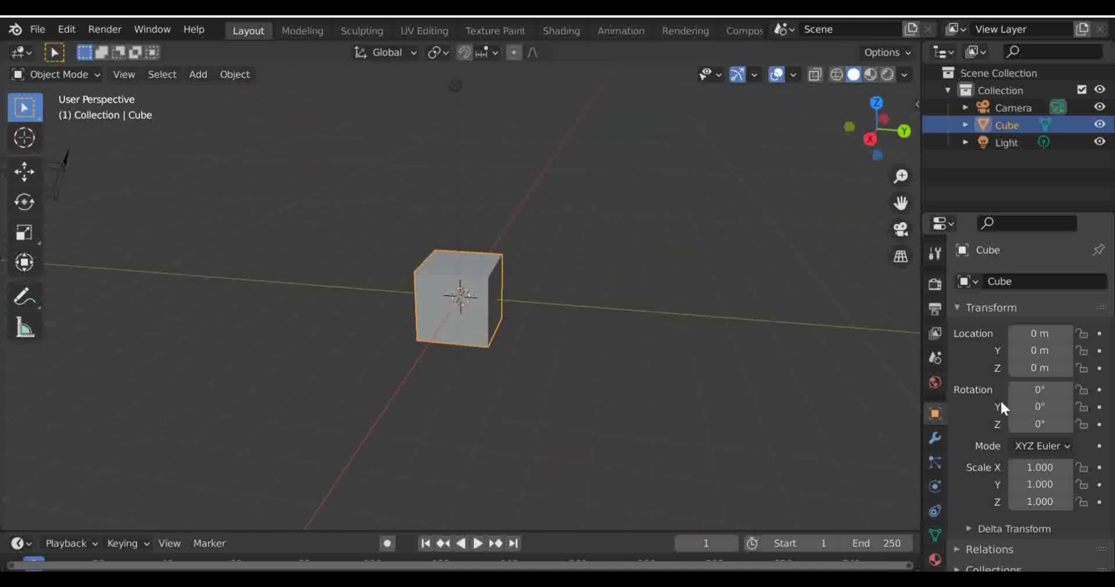
click(933, 463)
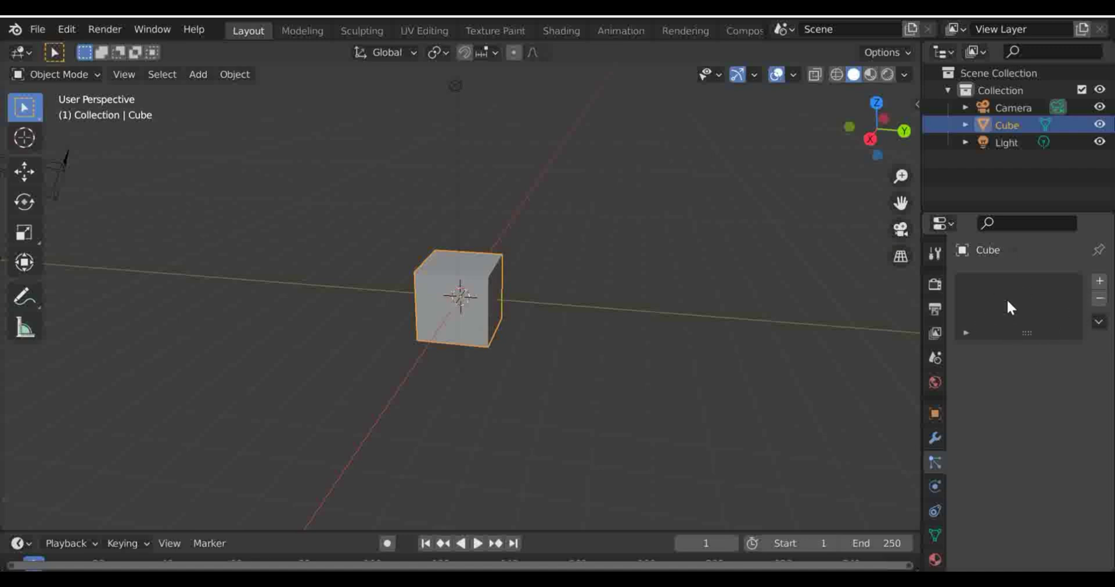
click(1099, 283)
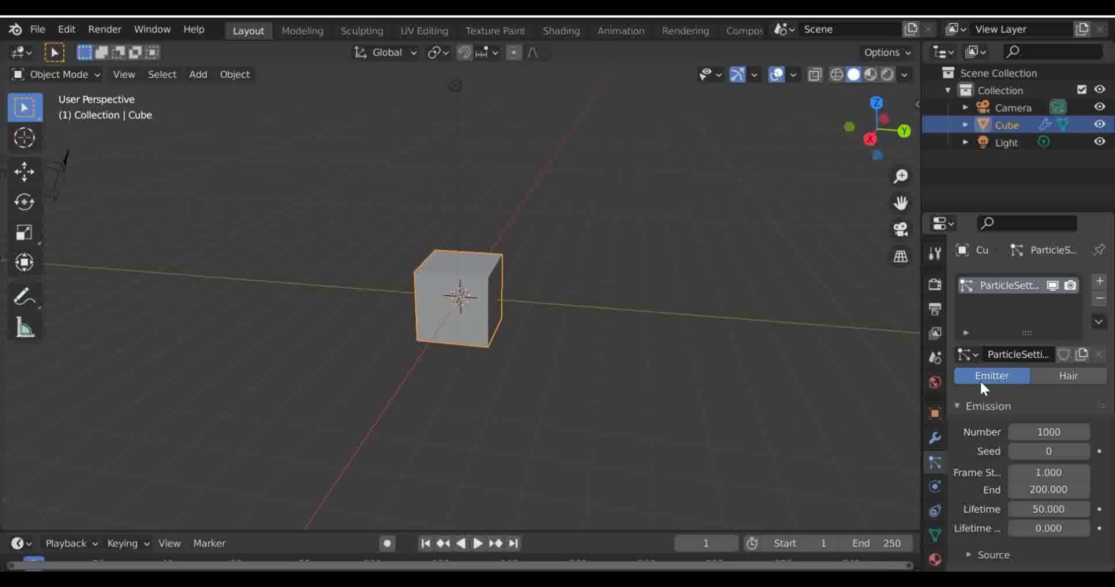
Scale the cube up slightly and switch its particle system type to Hair
key(s)
click(771, 336)
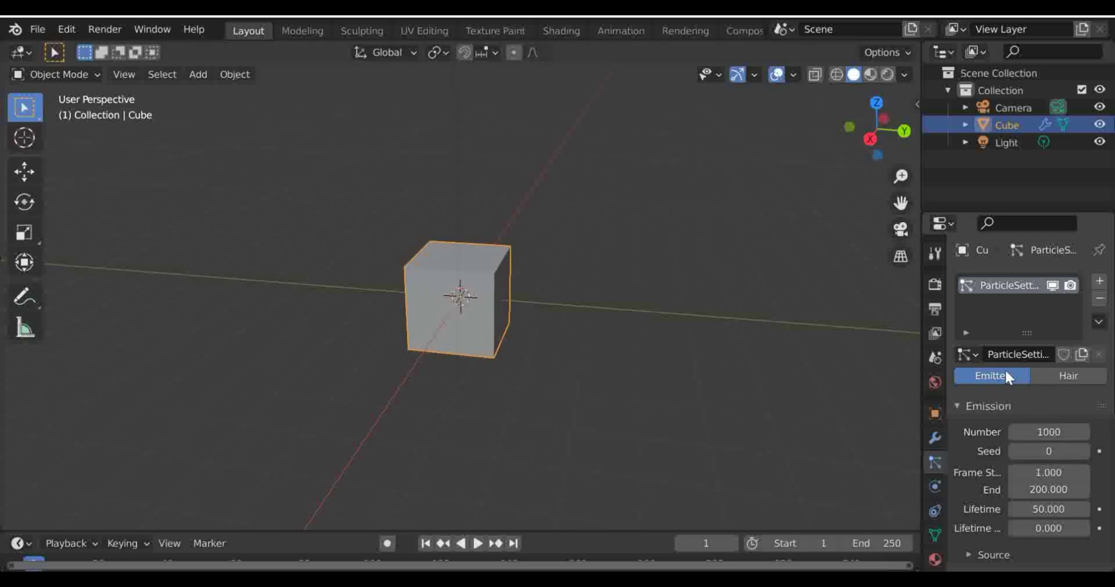
click(1039, 377)
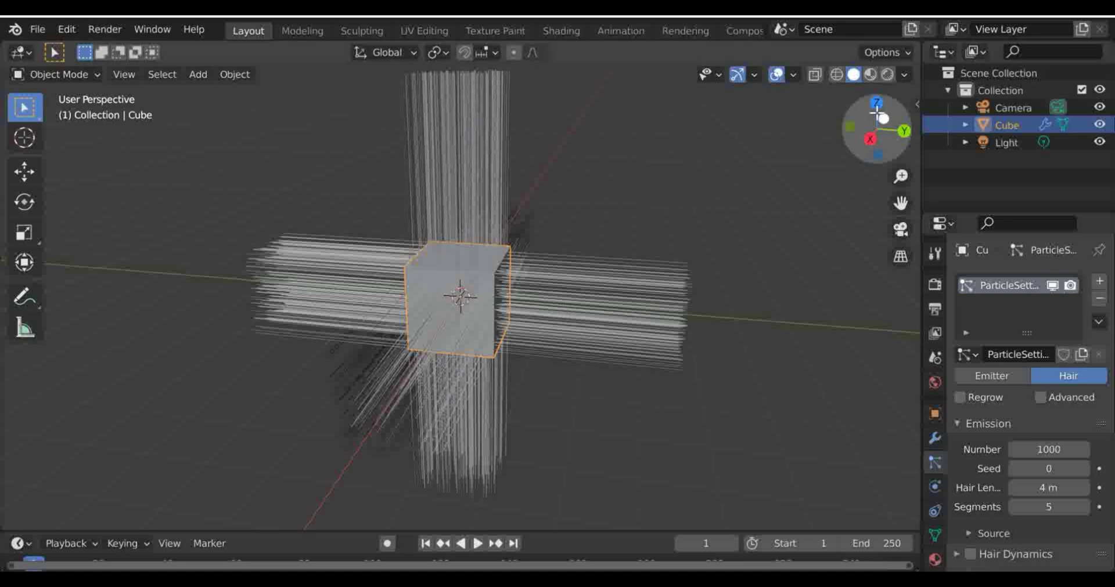
mouse_move(875, 132)
mouse_down()
mouse_move(885, 139)
mouse_move(879, 117)
mouse_move(874, 134)
mouse_move(878, 116)
mouse_up()
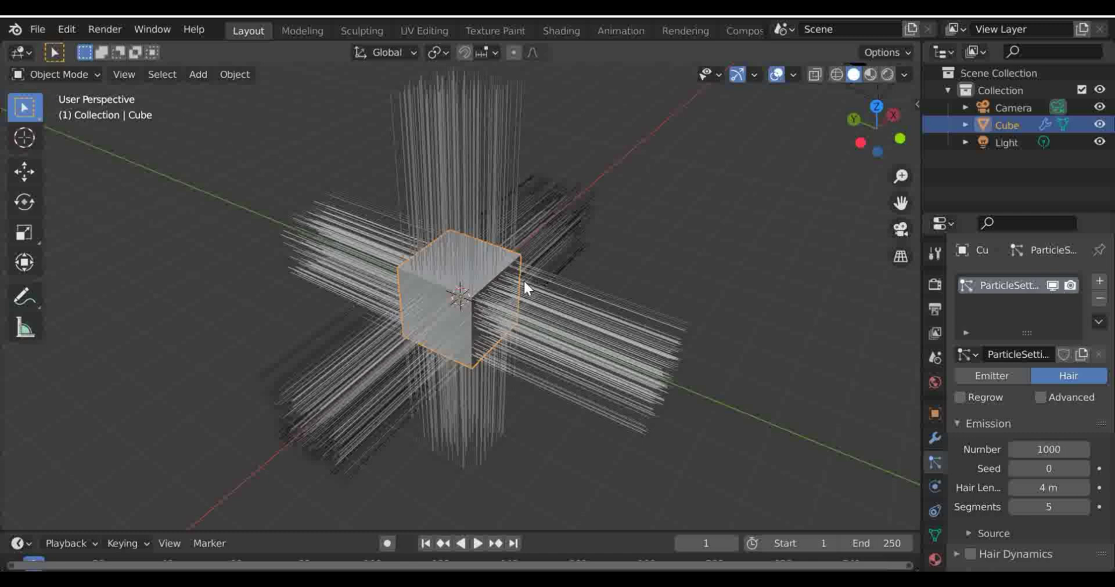
Delete the hairy cube and add a UV Sphere in its place
key(x)
click(503, 288)
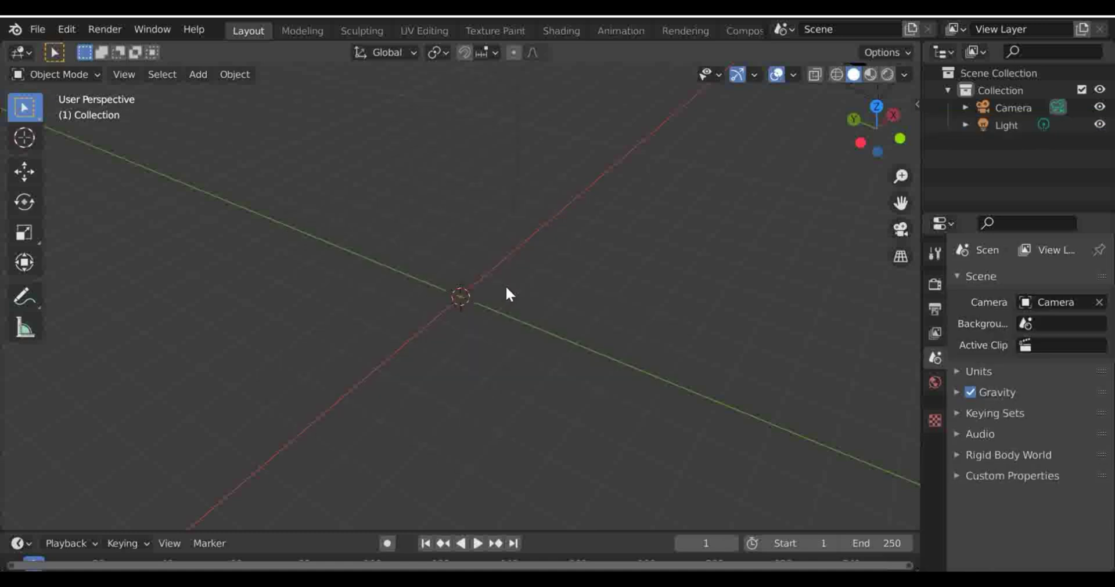
key(shift+a)
mouse_move(503, 245)
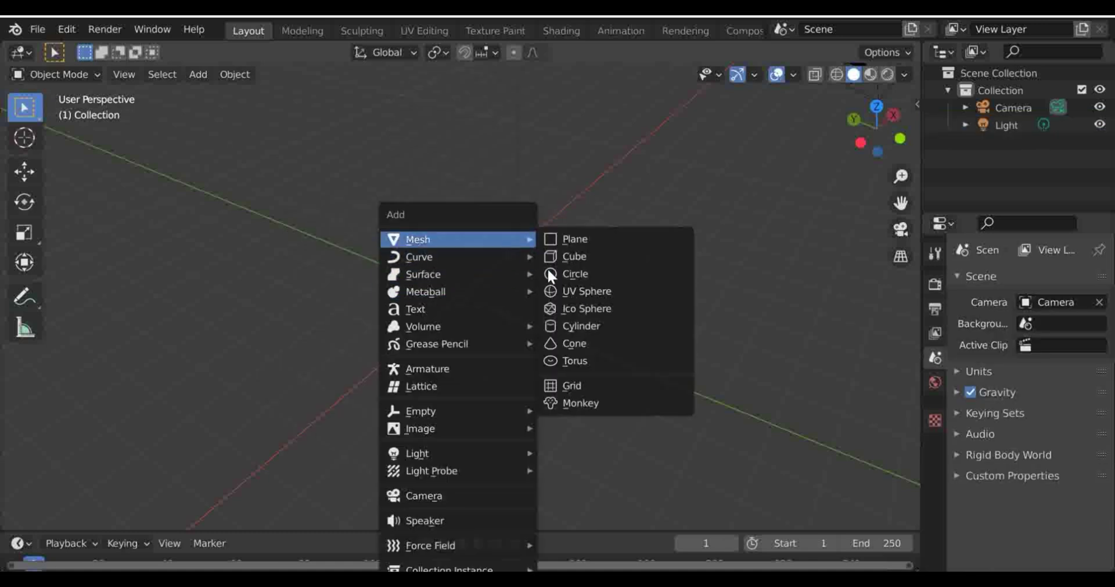
click(559, 292)
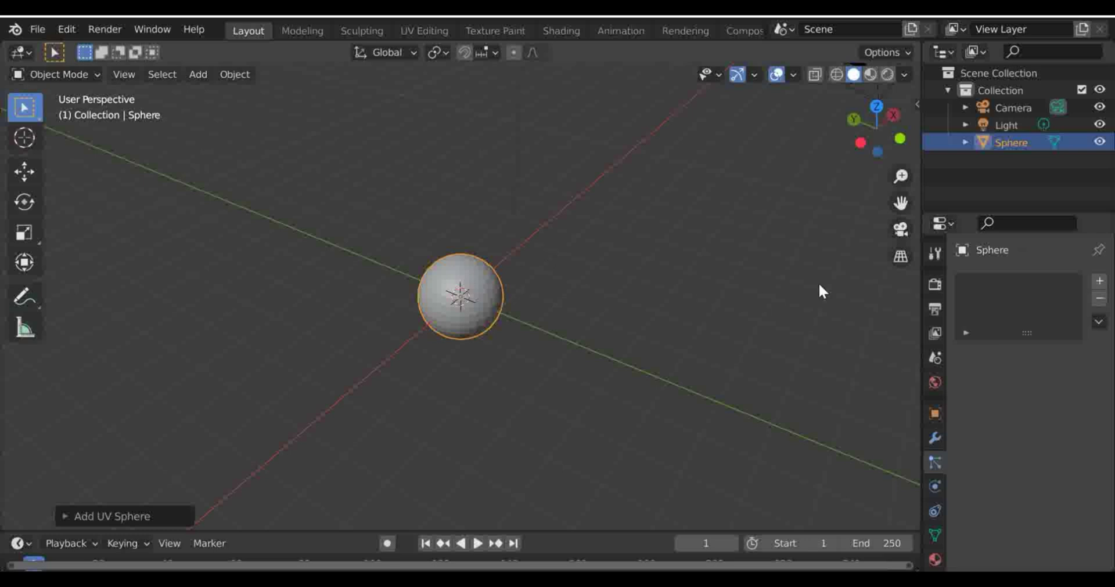
Add a particle system to the sphere and set its type to Hair
click(1098, 282)
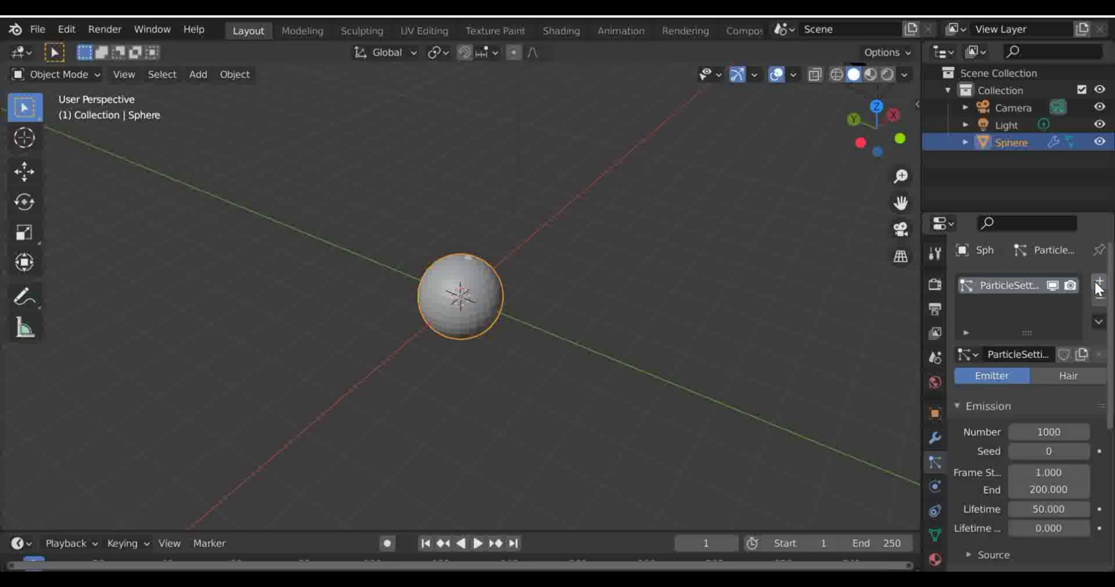
scroll(668, 302, up, 3)
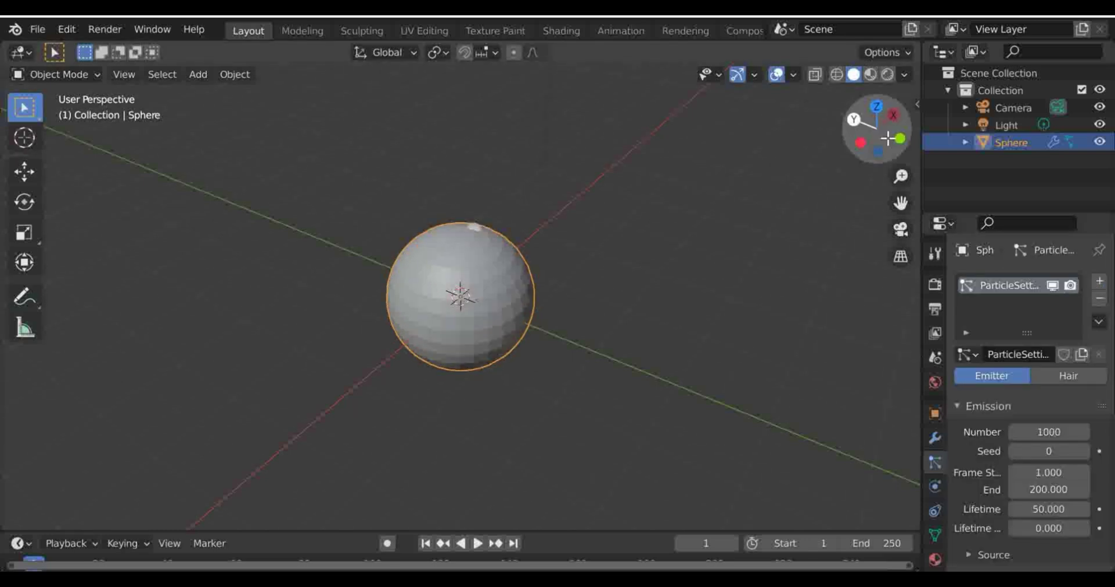
click(825, 134)
drag(877, 139, 813, 146)
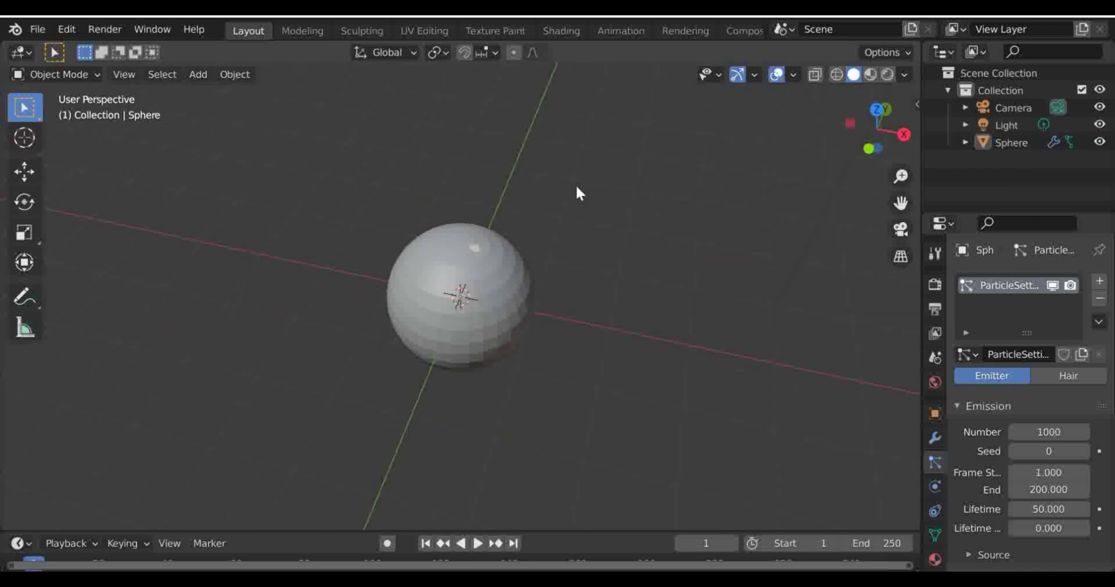
scroll(576, 188, up, 5)
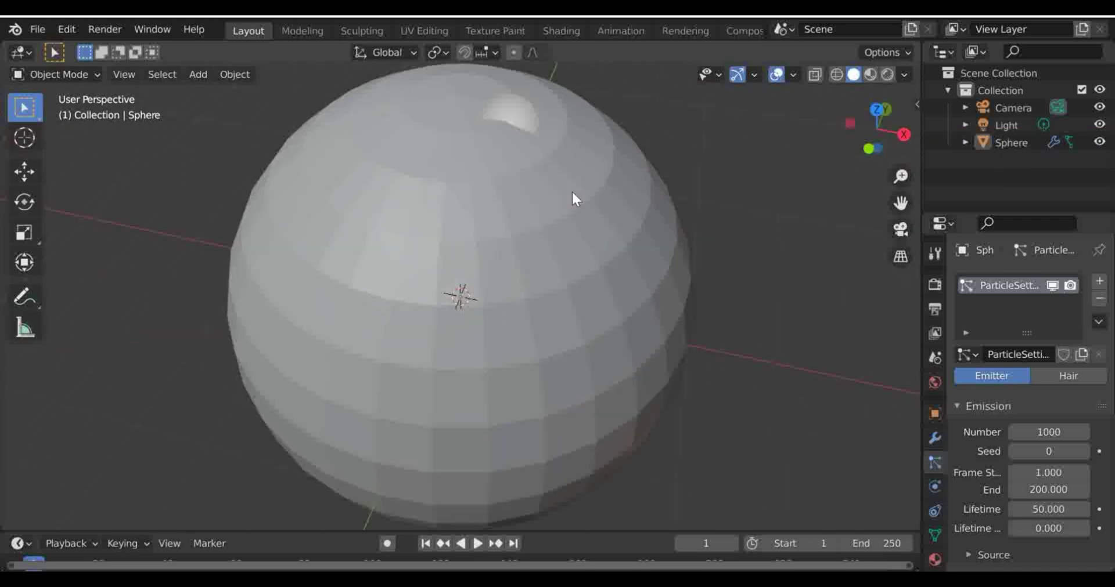
click(1067, 375)
scroll(702, 304, down, 5)
scroll(689, 302, down, 3)
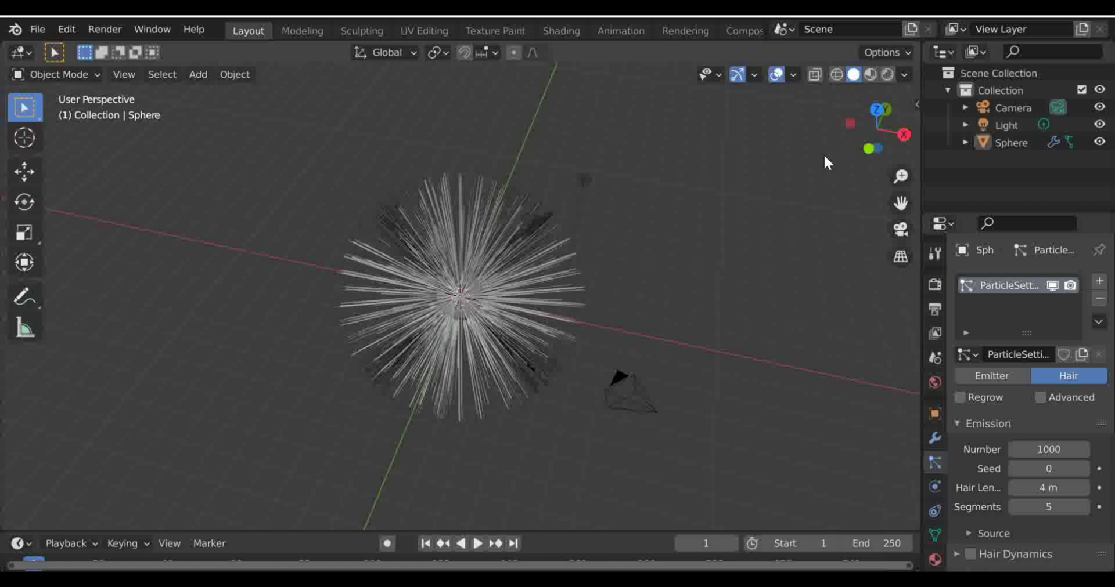
drag(871, 135, 660, 202)
scroll(645, 206, up, 4)
scroll(643, 203, up, 6)
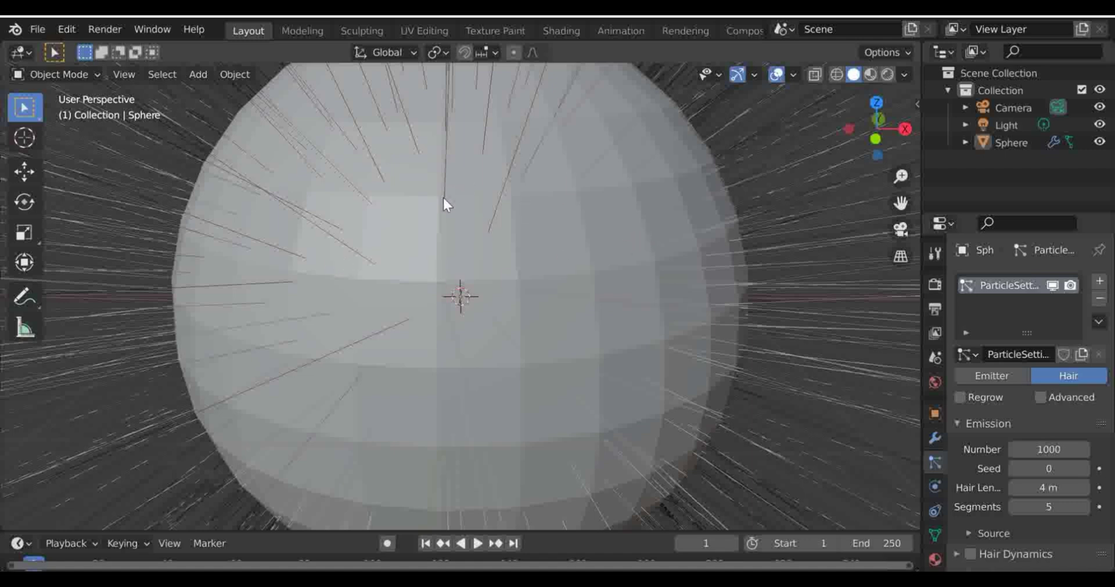
Set the sphere's Hair Length to 1 m
scroll(806, 185, down, 8)
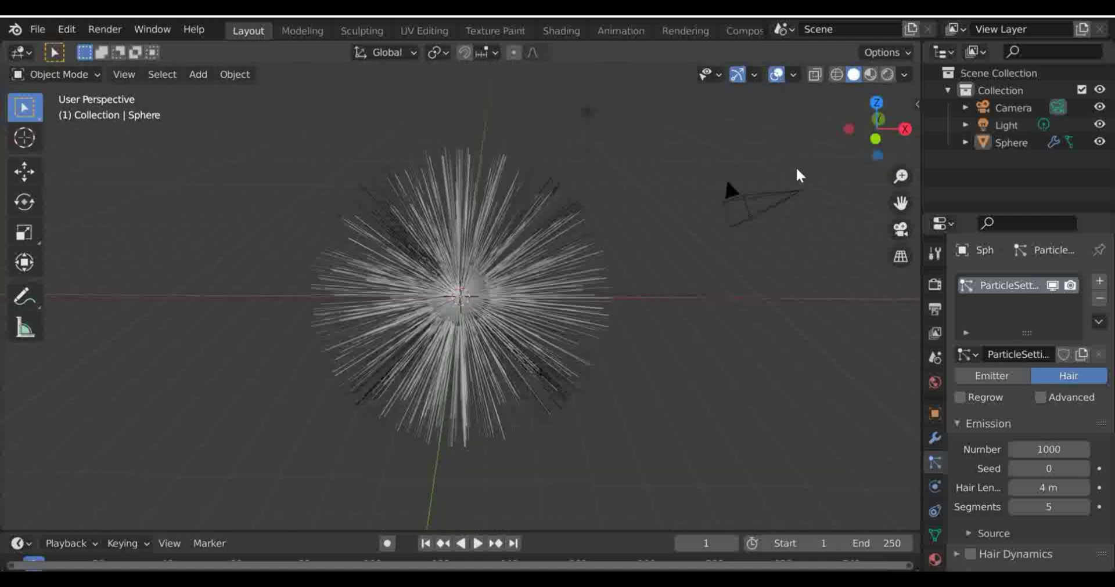
scroll(748, 237, up, 2)
scroll(987, 436, down, 1)
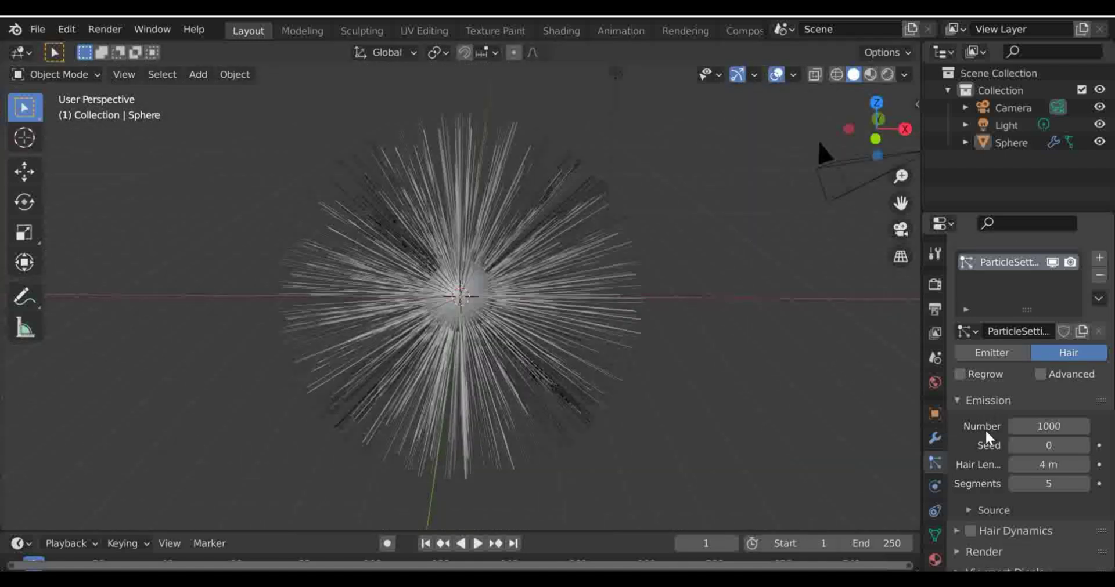
scroll(987, 437, down, 1)
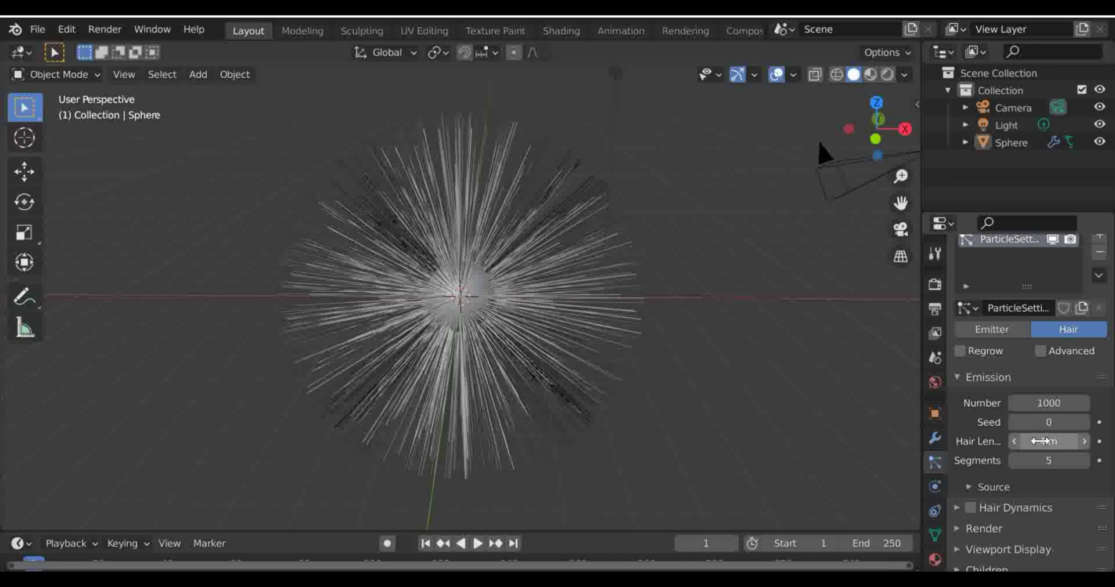
drag(1040, 441, 1032, 441)
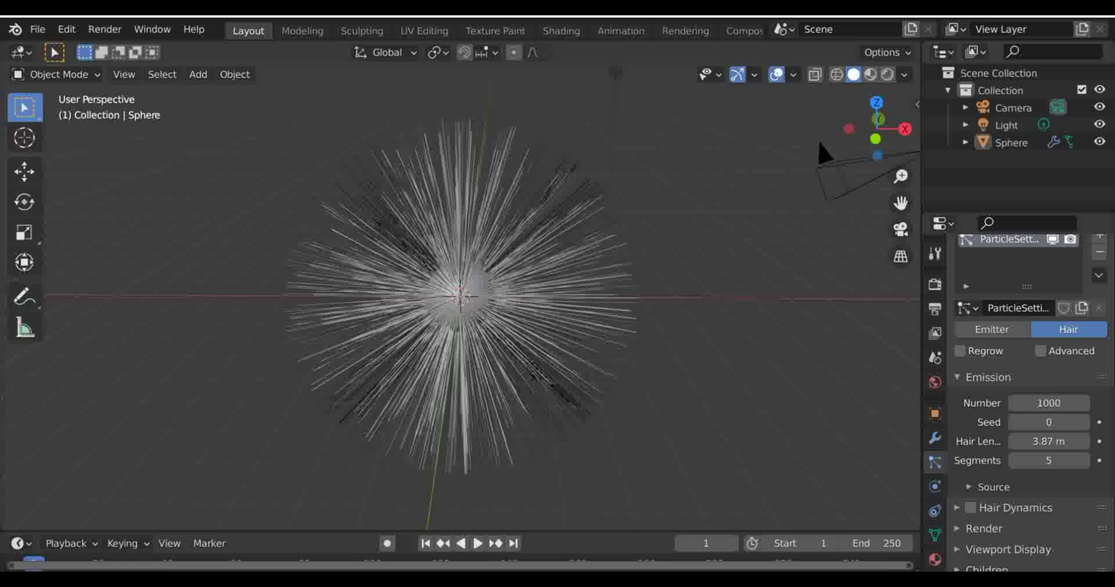
click(1055, 443)
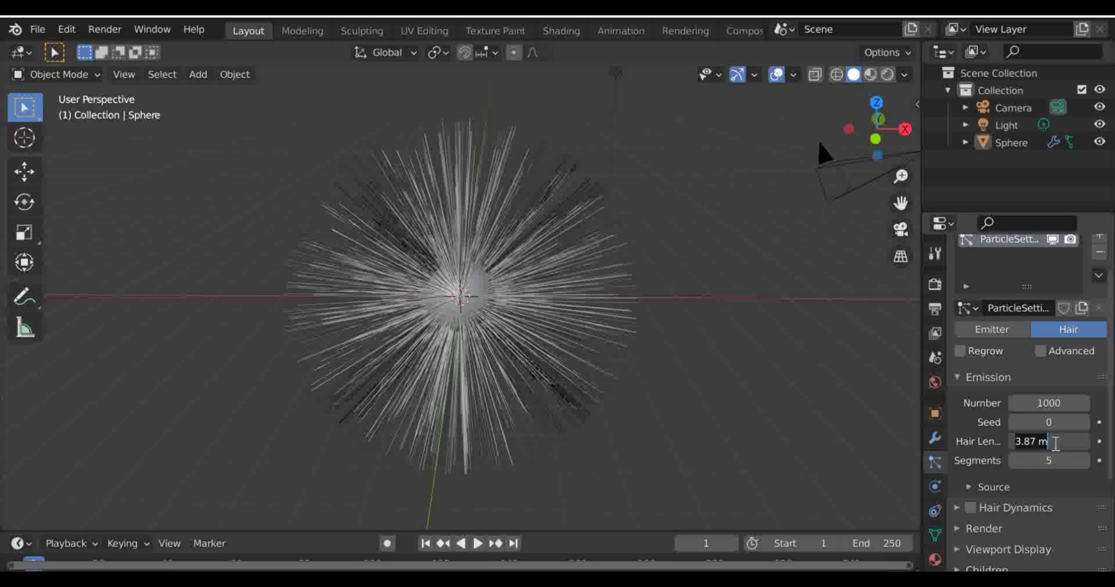
text(1)
key(Return)
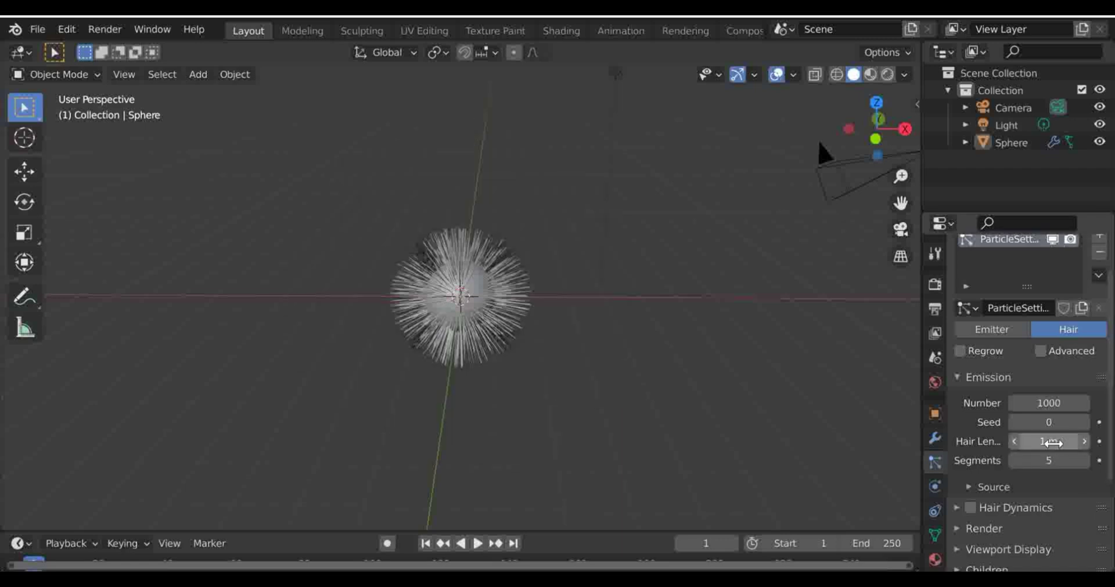
Reduce the hair particle Number to 50 strands
scroll(308, 332, up, 5)
scroll(491, 330, up, 4)
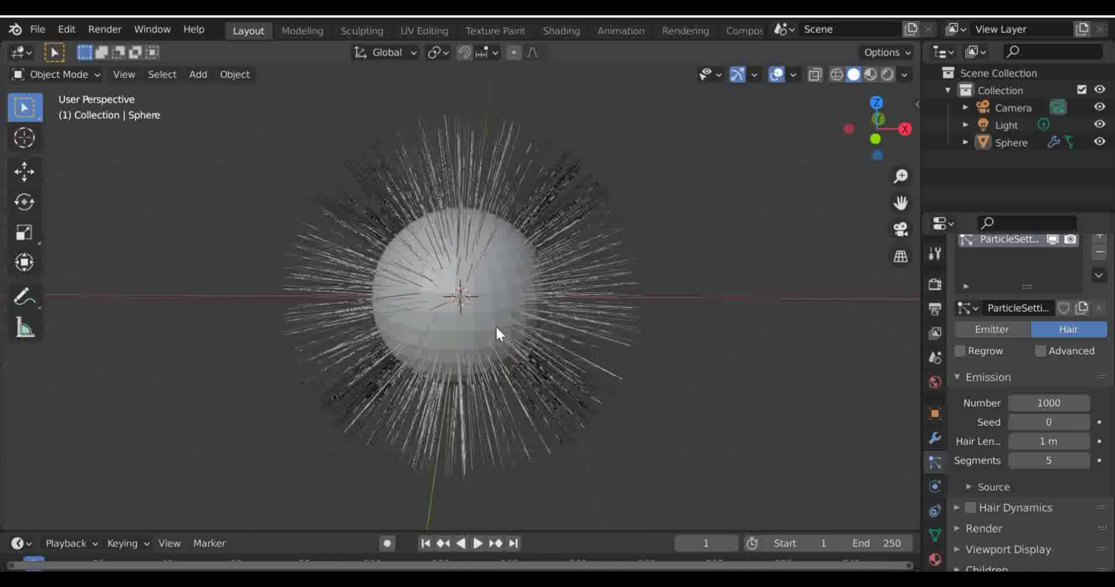
scroll(517, 325, down, 2)
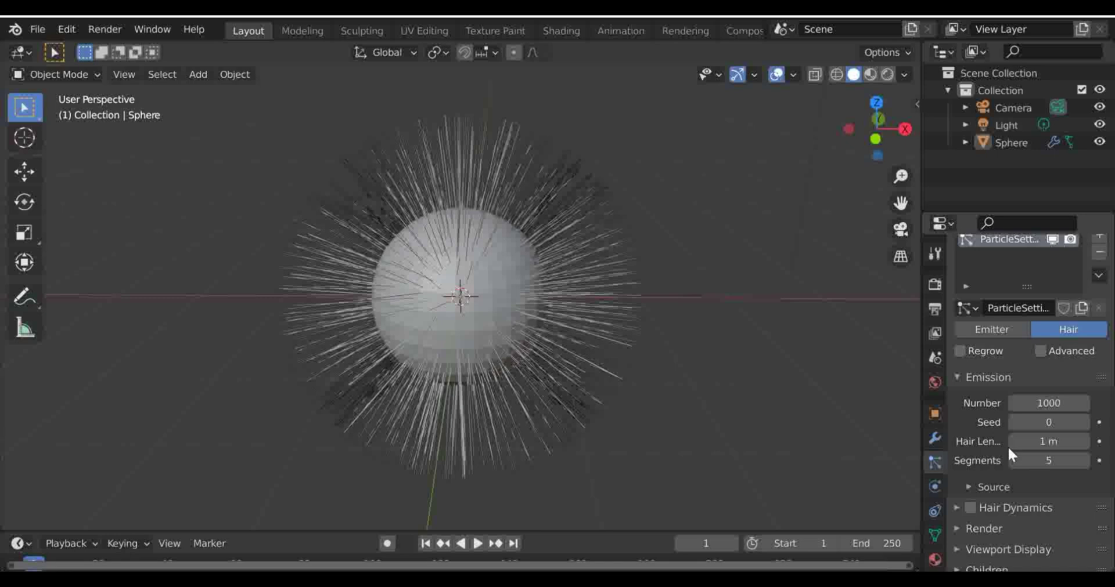
drag(1050, 403, 1039, 403)
click(1057, 407)
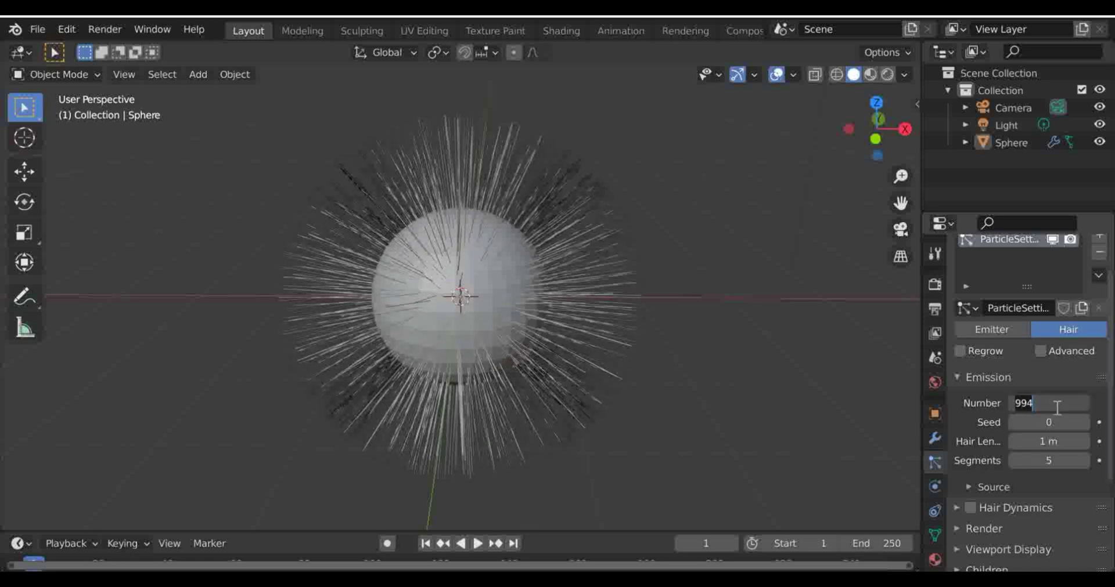
text(50)
key(Return)
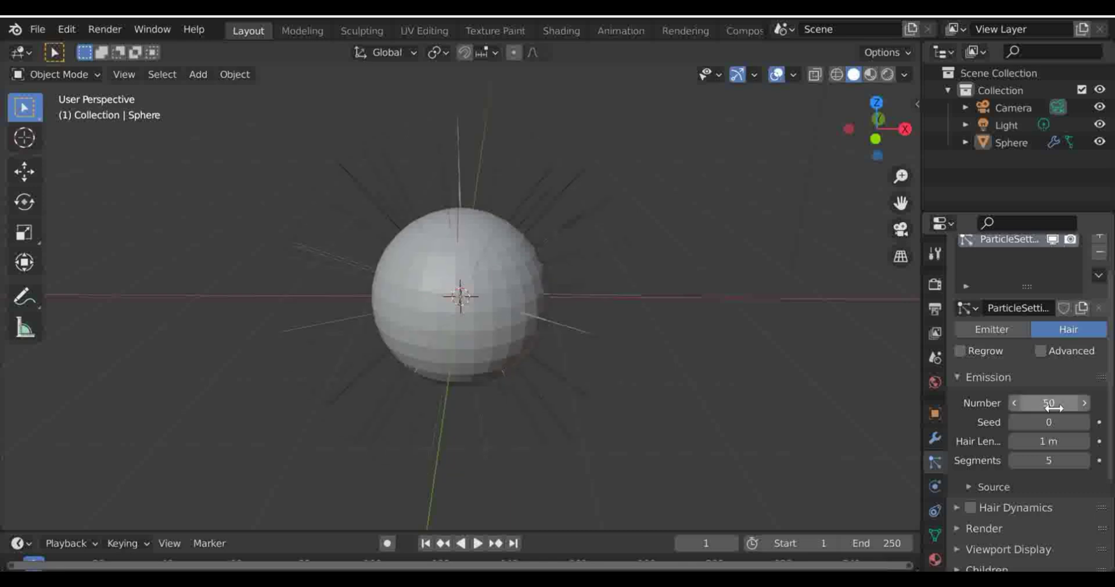
drag(874, 126, 749, 129)
Set the hair's Children mode to Interpolated
click(978, 378)
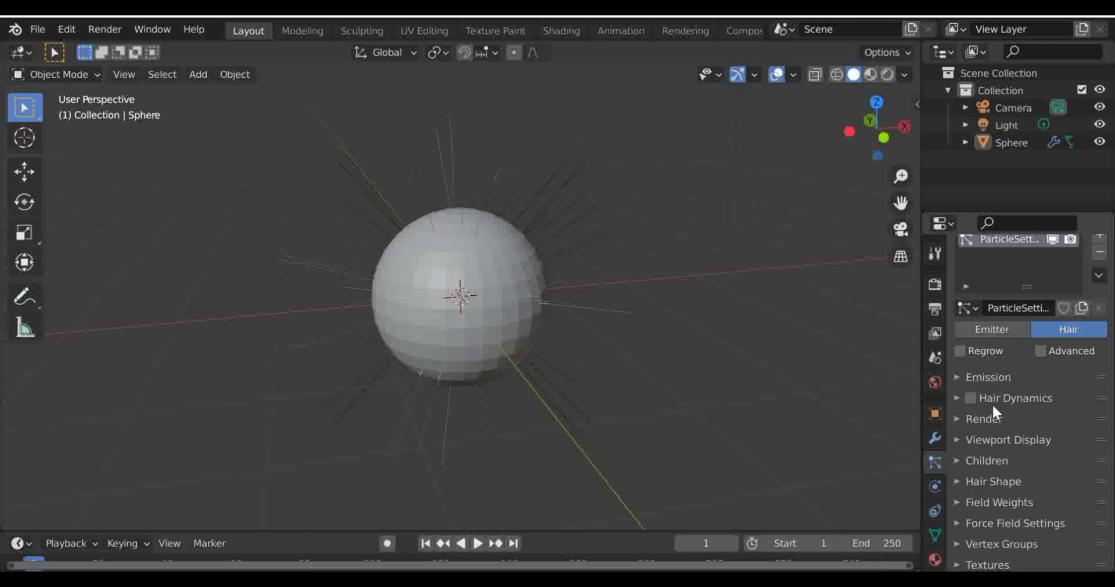
scroll(987, 415, down, 1)
click(985, 436)
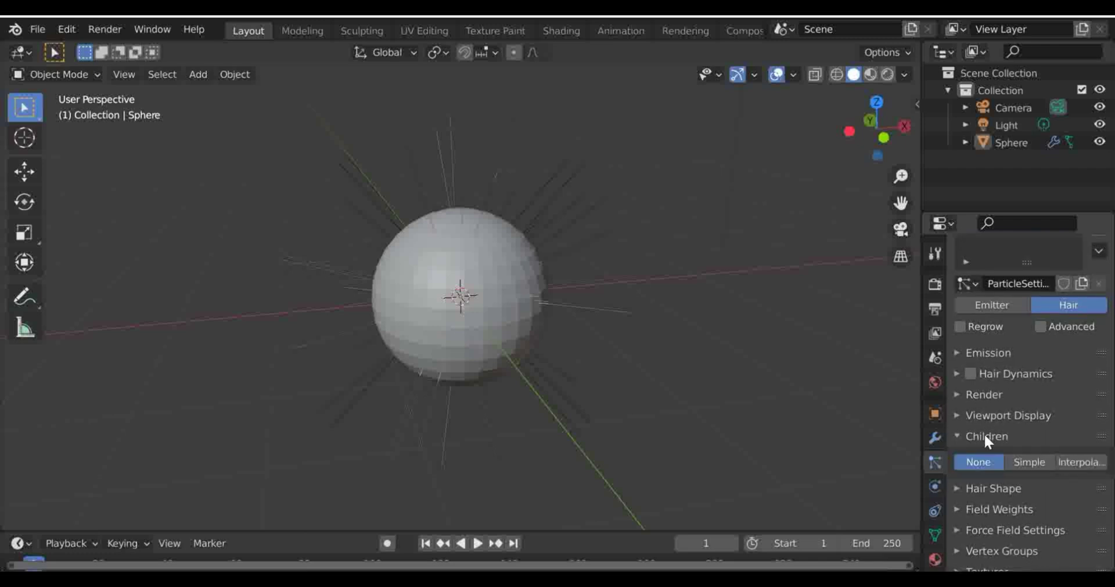
scroll(998, 441, down, 1)
click(1067, 439)
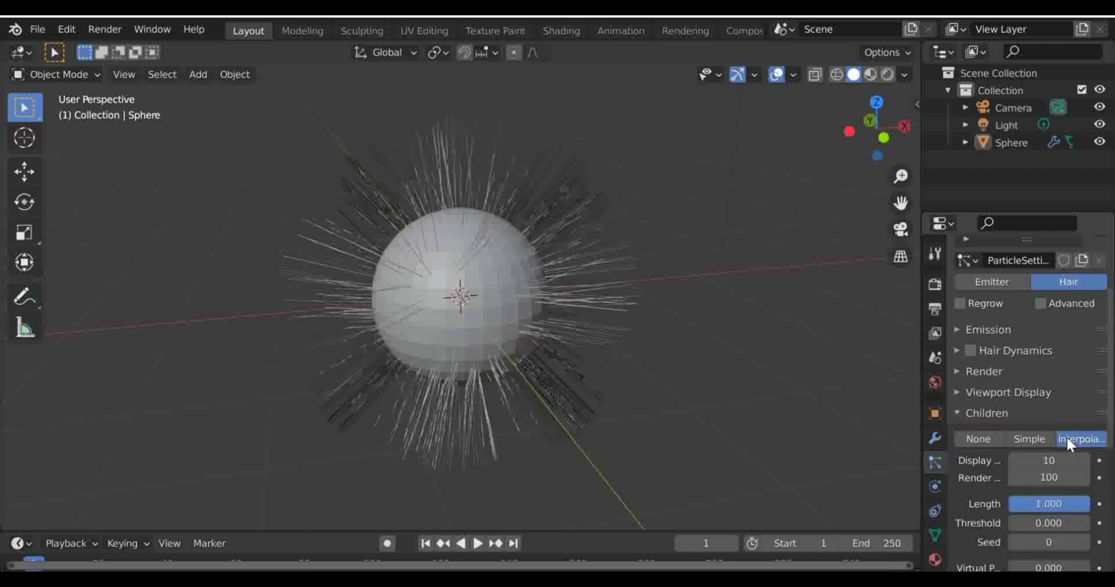
click(1029, 440)
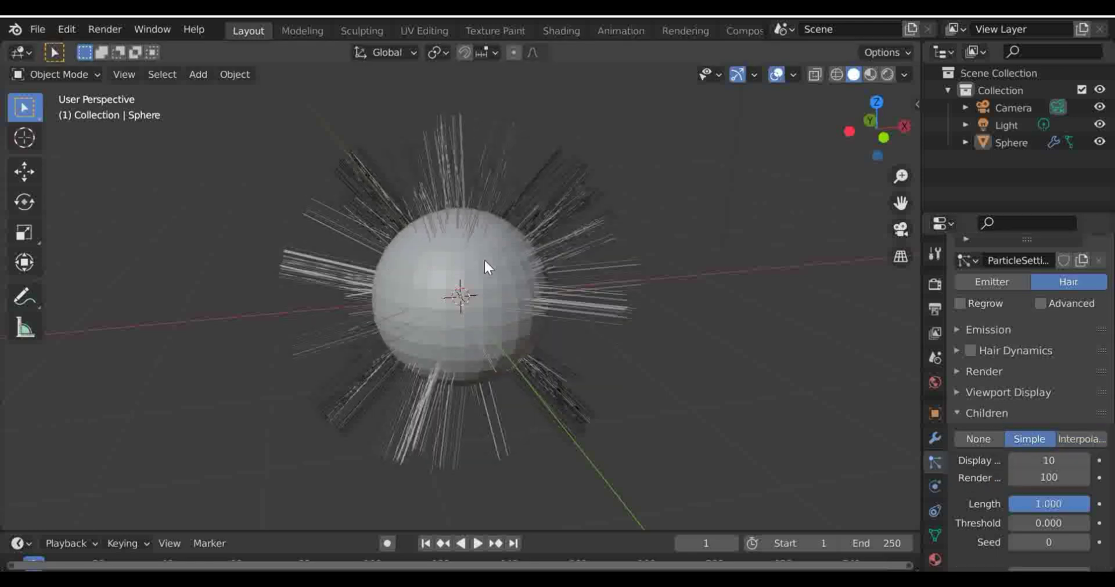
click(1073, 439)
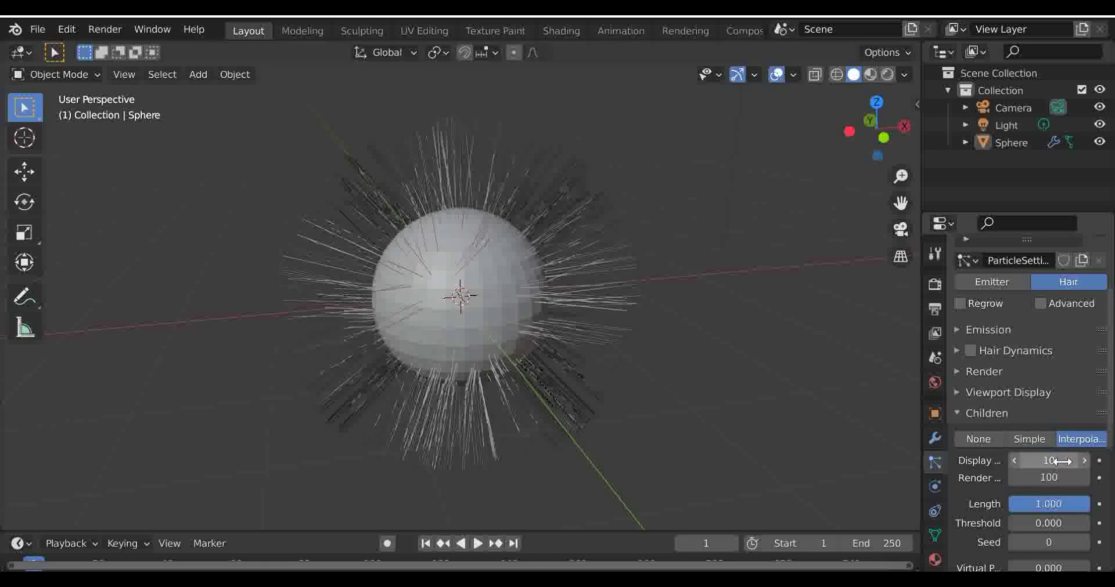
Set both the Display Amount and Render Amount of child hairs to 50
drag(1049, 460, 1066, 461)
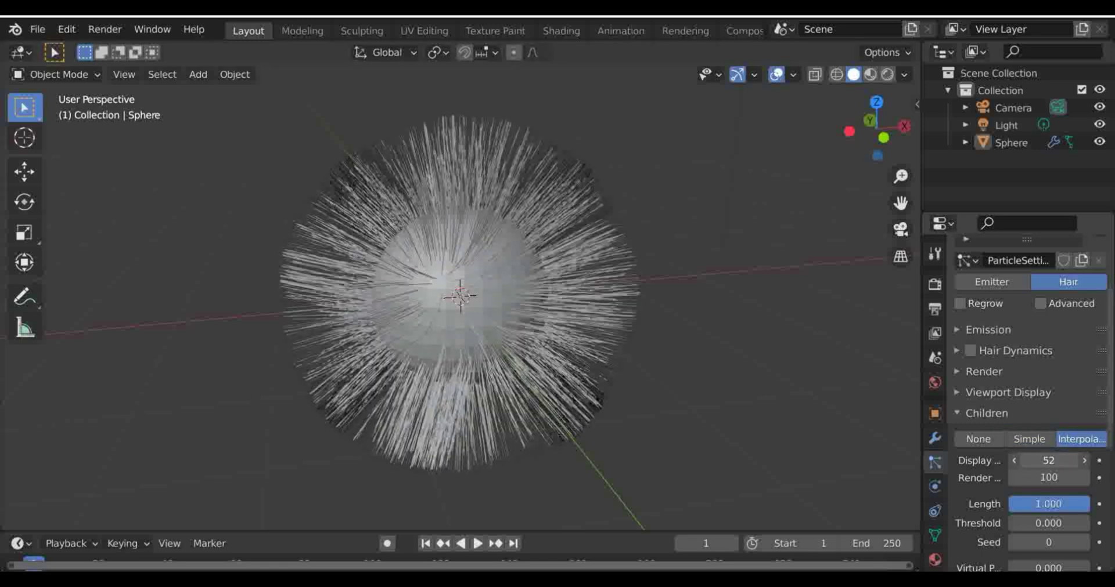
click(1053, 461)
text(50)
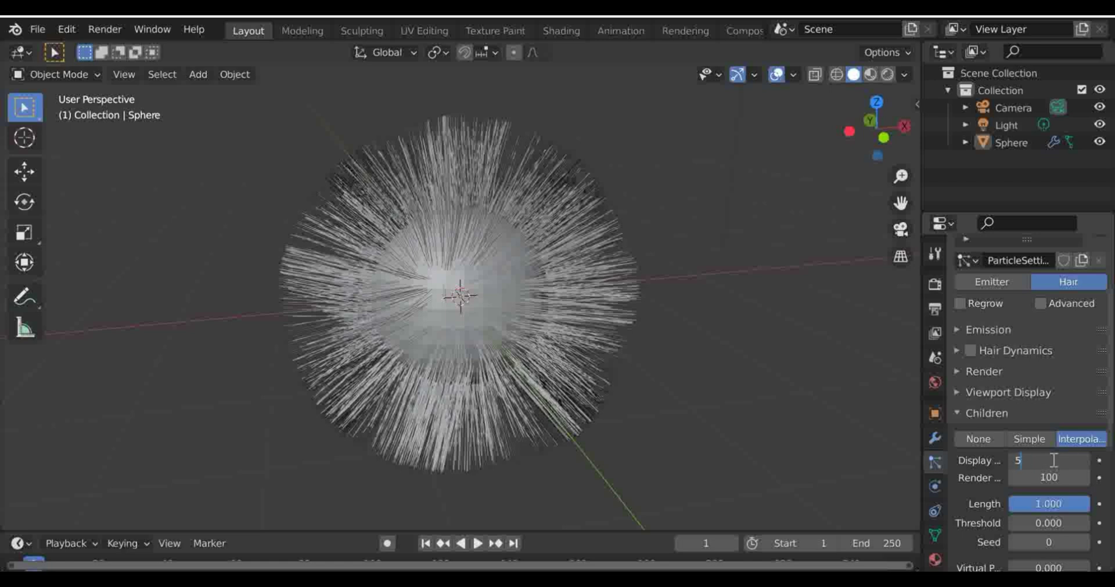
key(Return)
click(1040, 482)
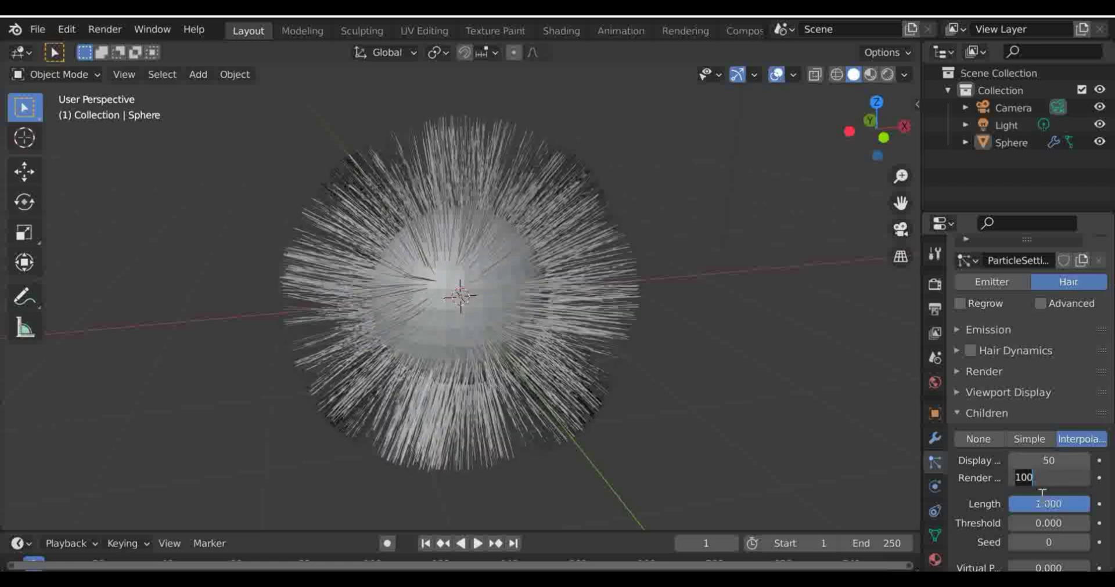
key(BackSpace)
key(Return)
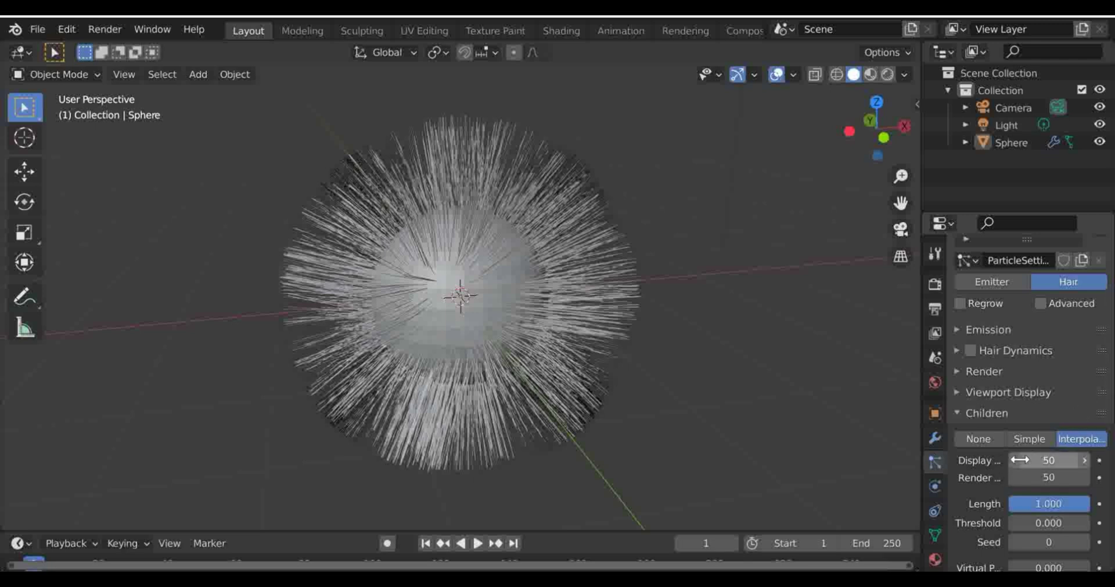
drag(876, 127, 876, 365)
scroll(1011, 468, down, 1)
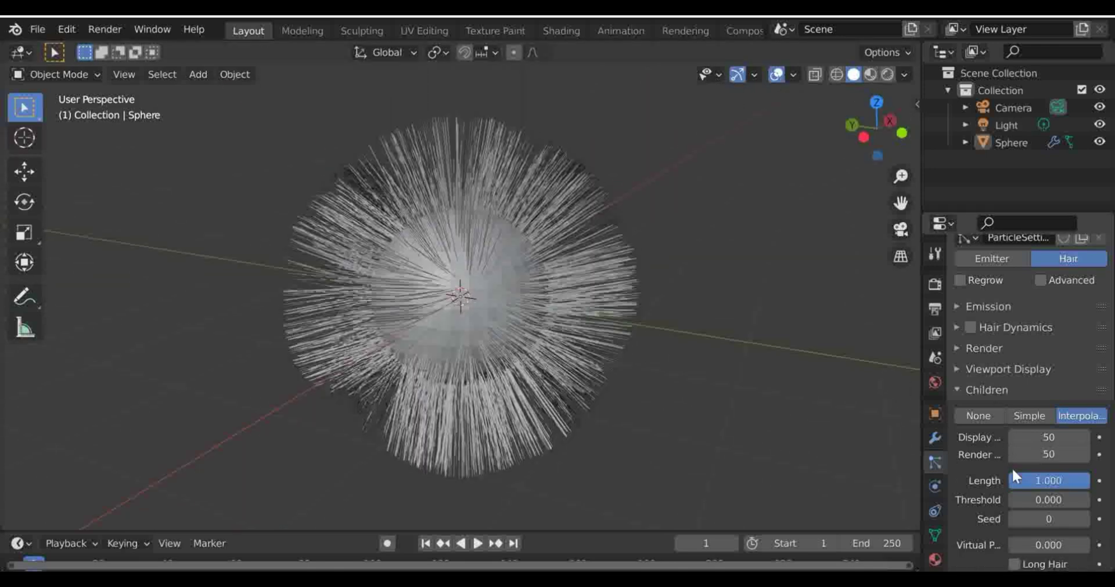
drag(1048, 481, 1088, 480)
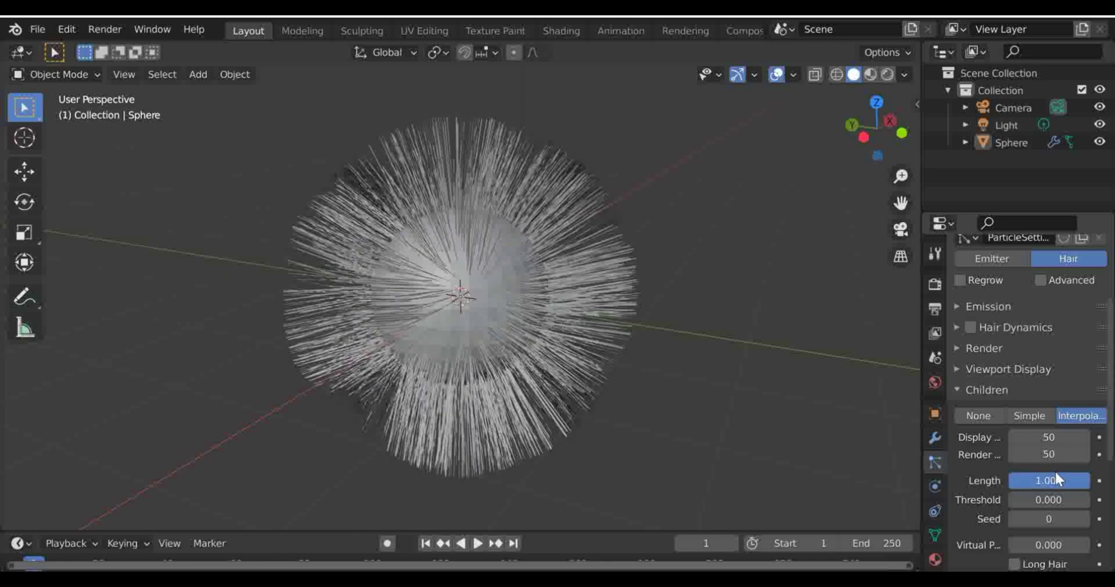
Expand Clumping and try several clump values, settling on 0.4
scroll(1054, 470, down, 5)
scroll(1028, 469, down, 1)
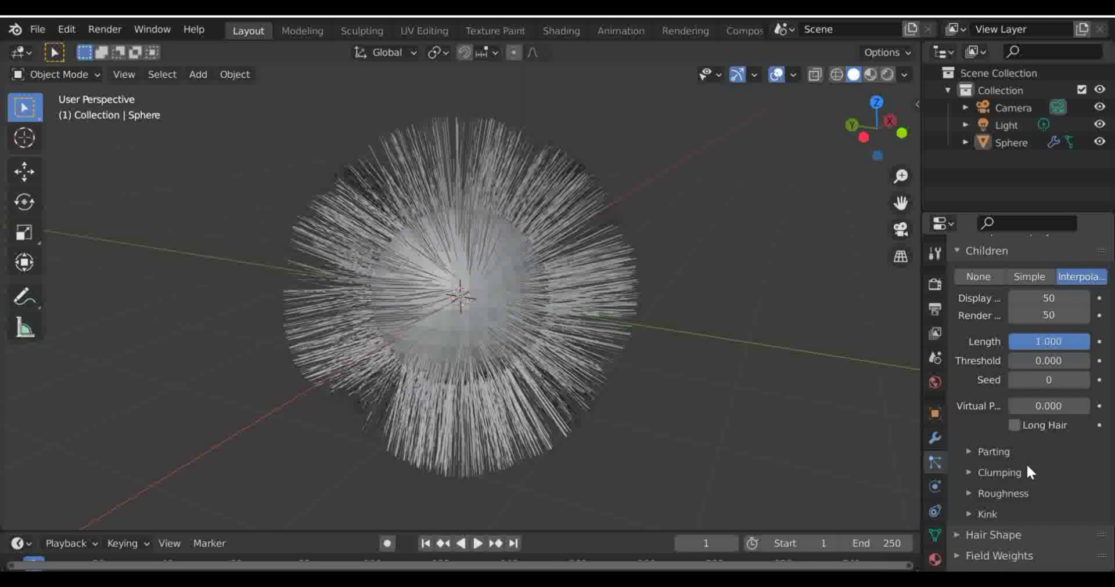
click(990, 474)
scroll(990, 470, down, 3)
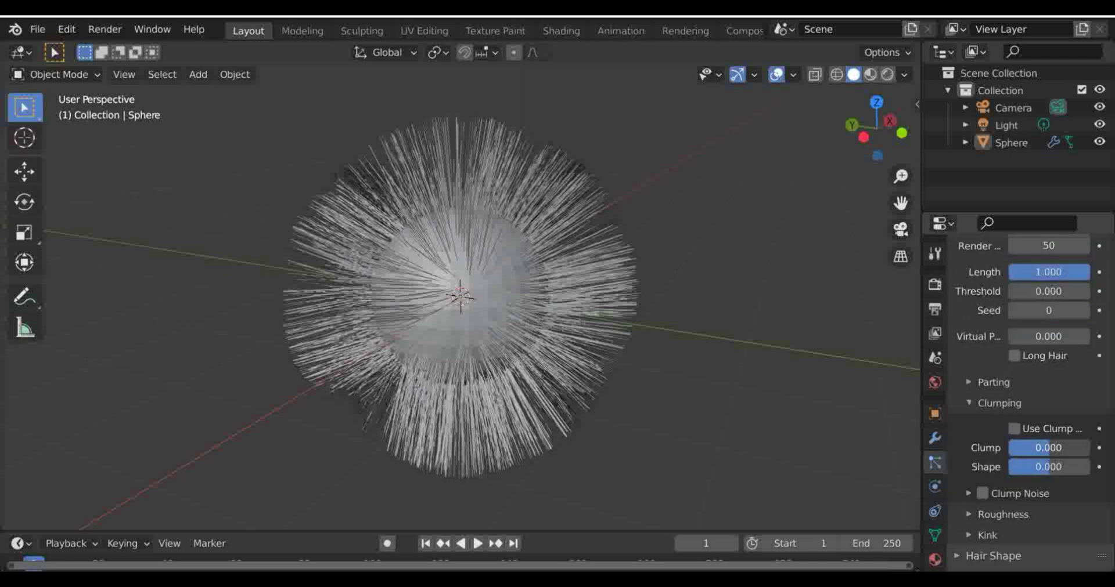
drag(1048, 448, 1086, 448)
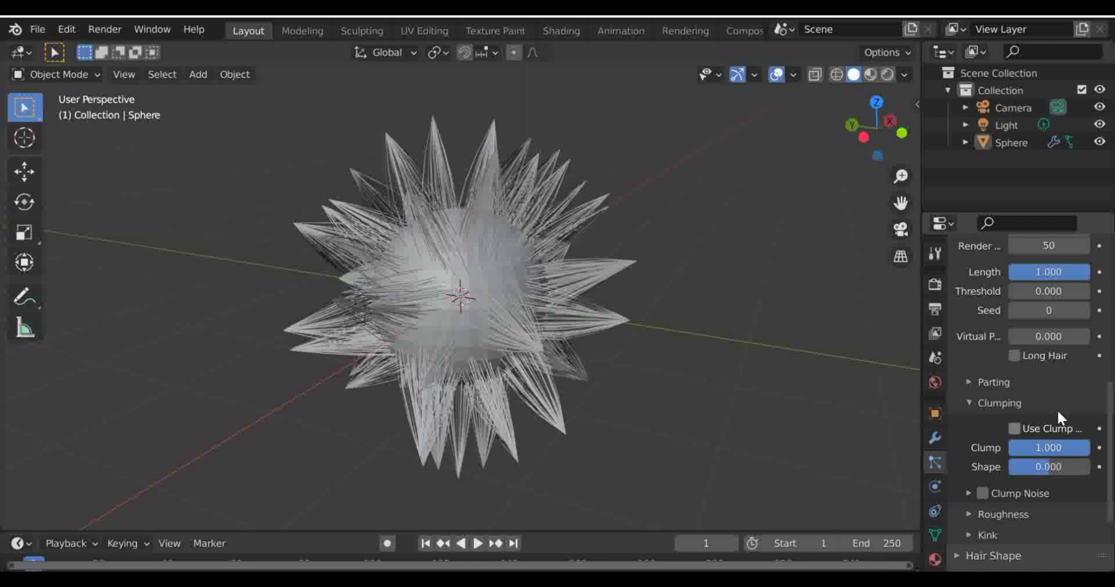
mouse_move(869, 121)
mouse_down()
mouse_move(893, 127)
mouse_move(879, 127)
mouse_up()
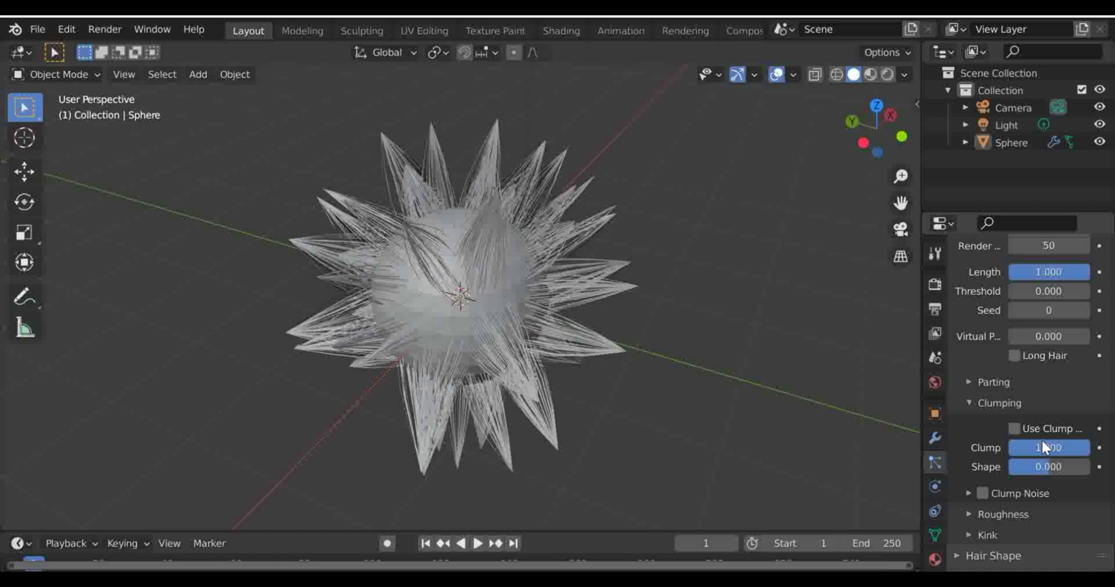
mouse_move(1045, 448)
mouse_down()
mouse_move(994, 447)
mouse_move(1062, 447)
mouse_move(1010, 448)
mouse_move(1043, 448)
mouse_up()
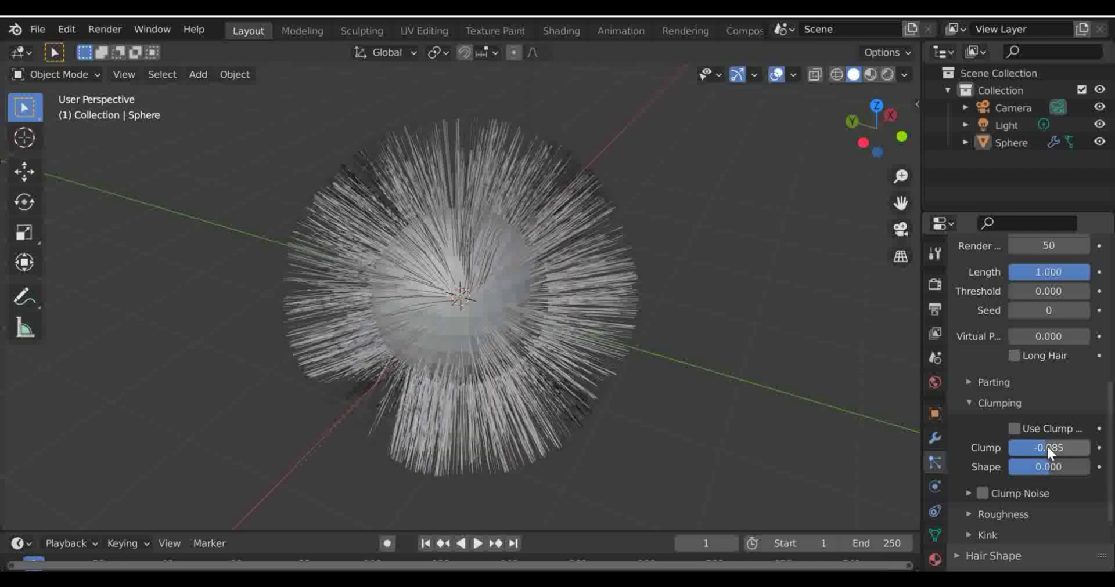
click(1048, 448)
key(BackSpace)
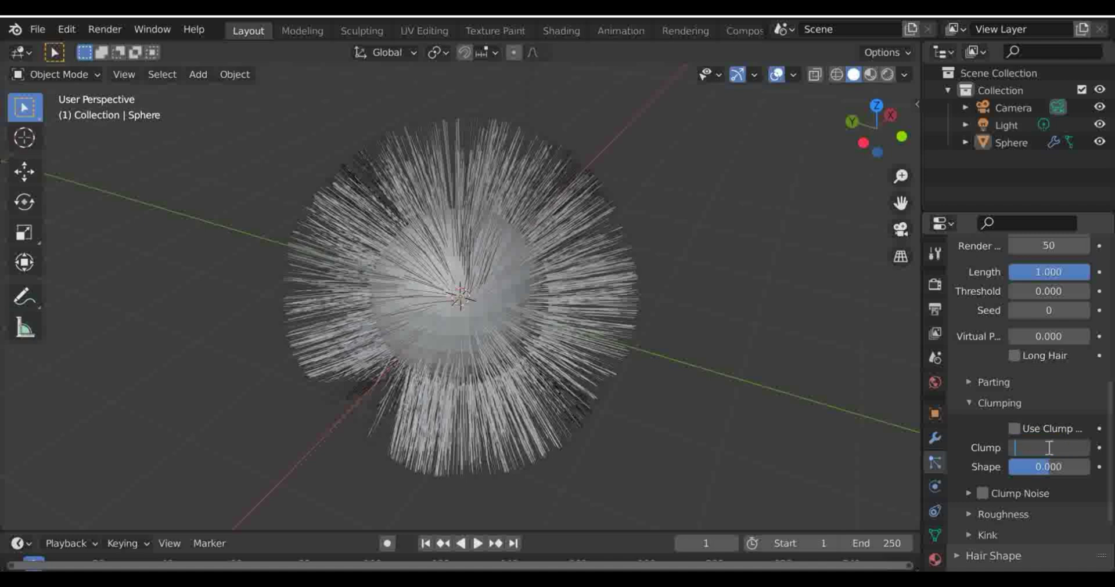
text(0.4)
key(Return)
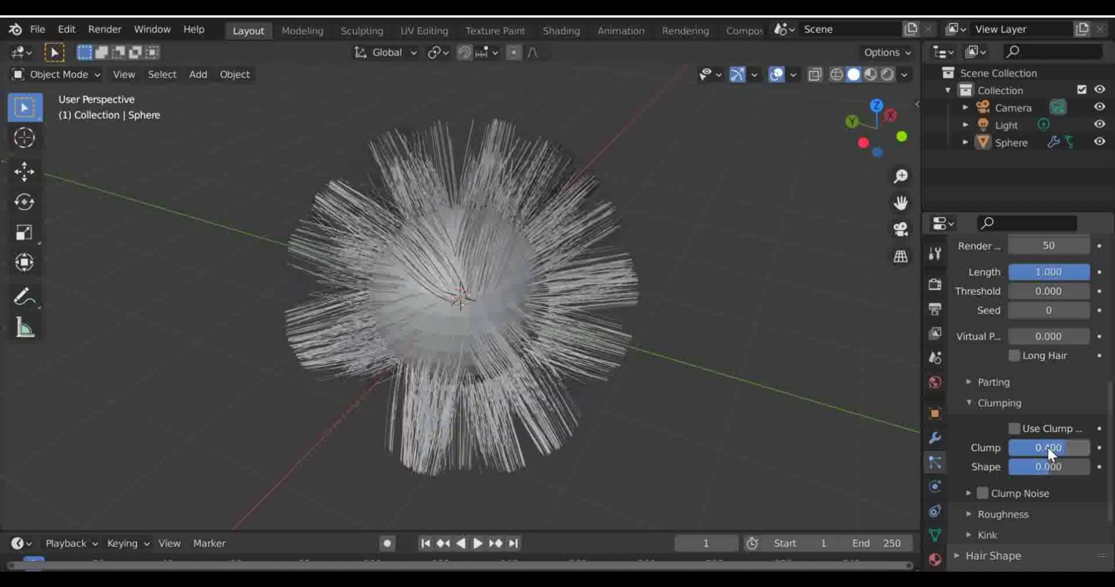
Lower the Clump value to about 0.161 and reset Clump Shape to 0
mouse_move(869, 134)
mouse_down()
mouse_move(889, 135)
mouse_move(877, 139)
mouse_up()
drag(1040, 450, 1057, 467)
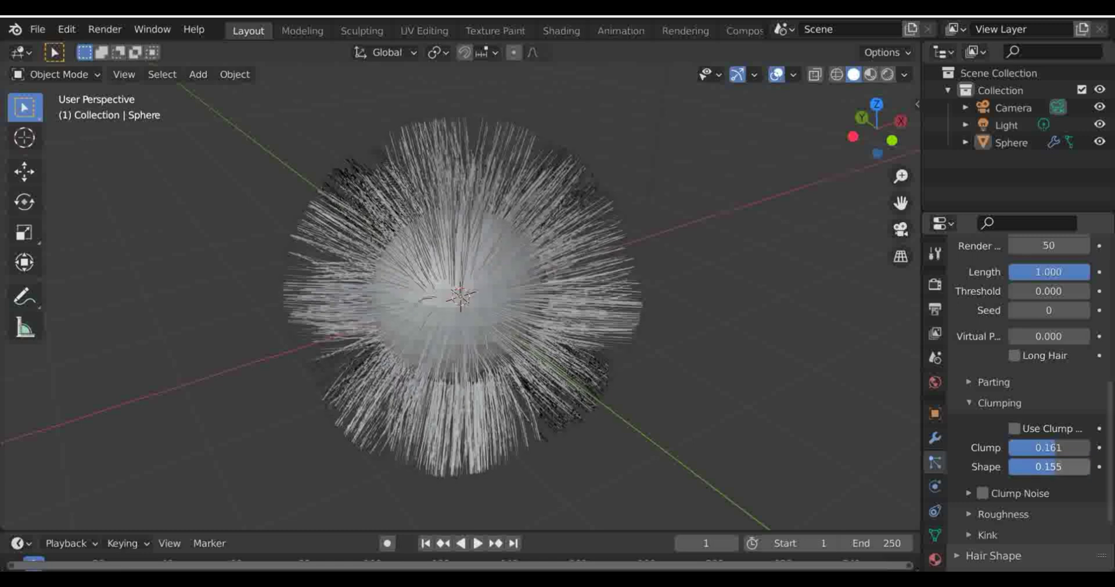
click(1057, 466)
text(0)
key(Return)
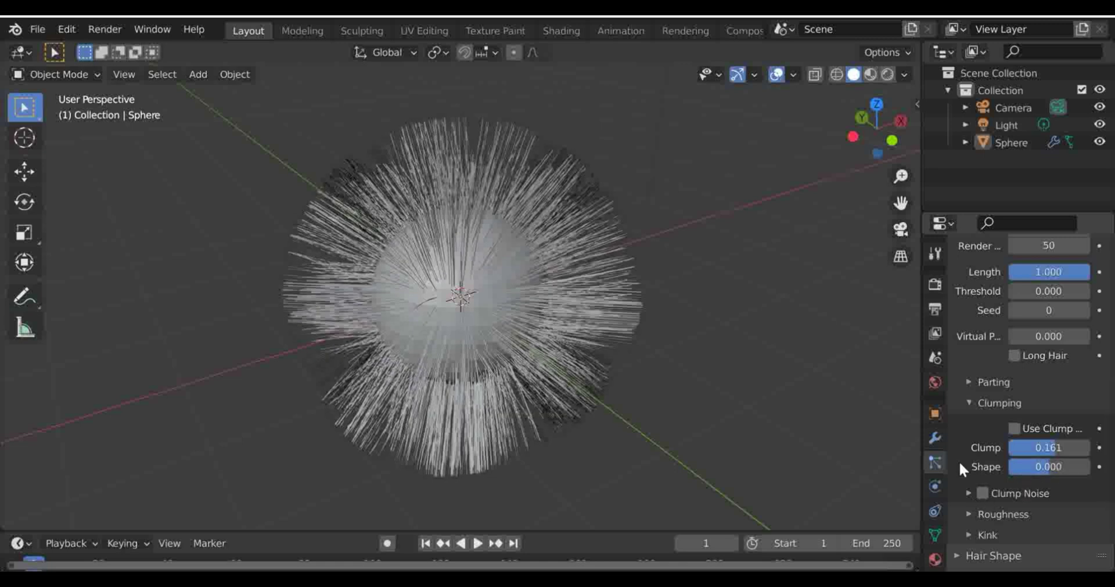
Collapse Clumping and briefly toggle the Roughness curve on and off, leaving it unchanged
click(987, 404)
click(984, 424)
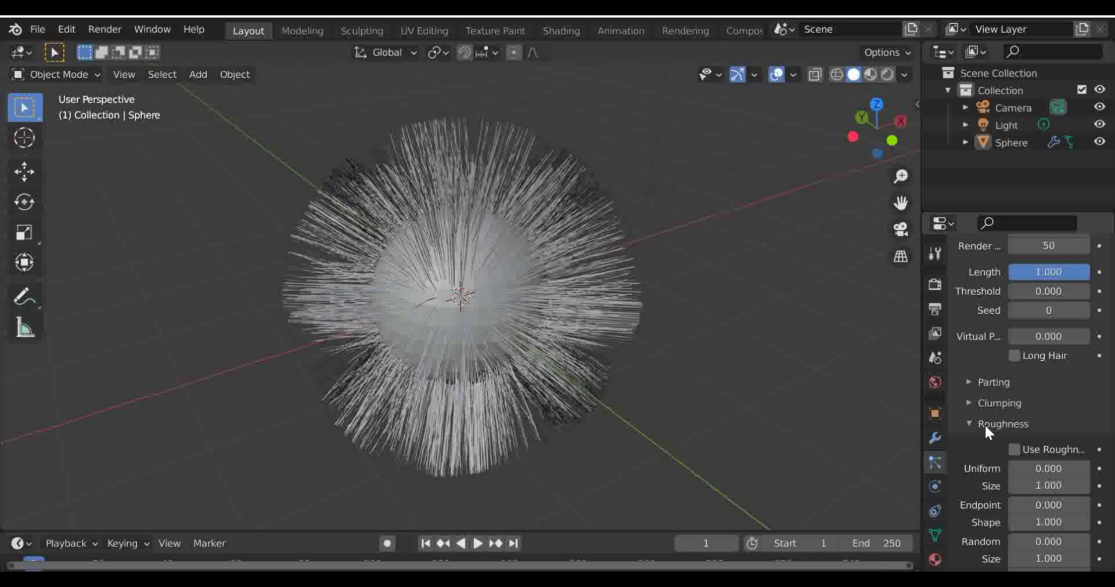
click(1014, 450)
click(1013, 450)
click(987, 424)
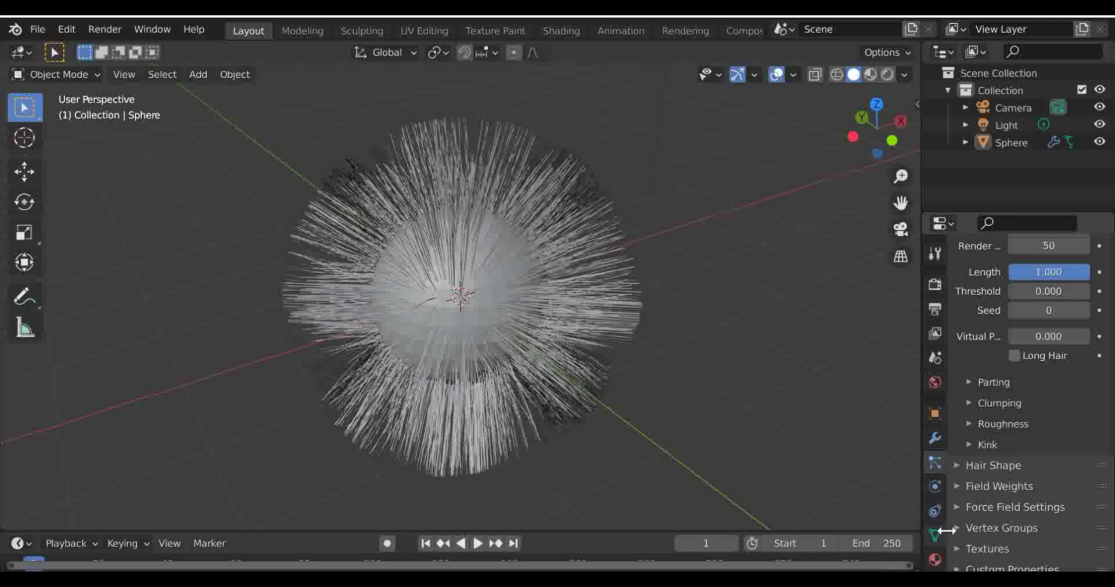
Create Material.001 on the sphere with a bright green Base Color
click(937, 560)
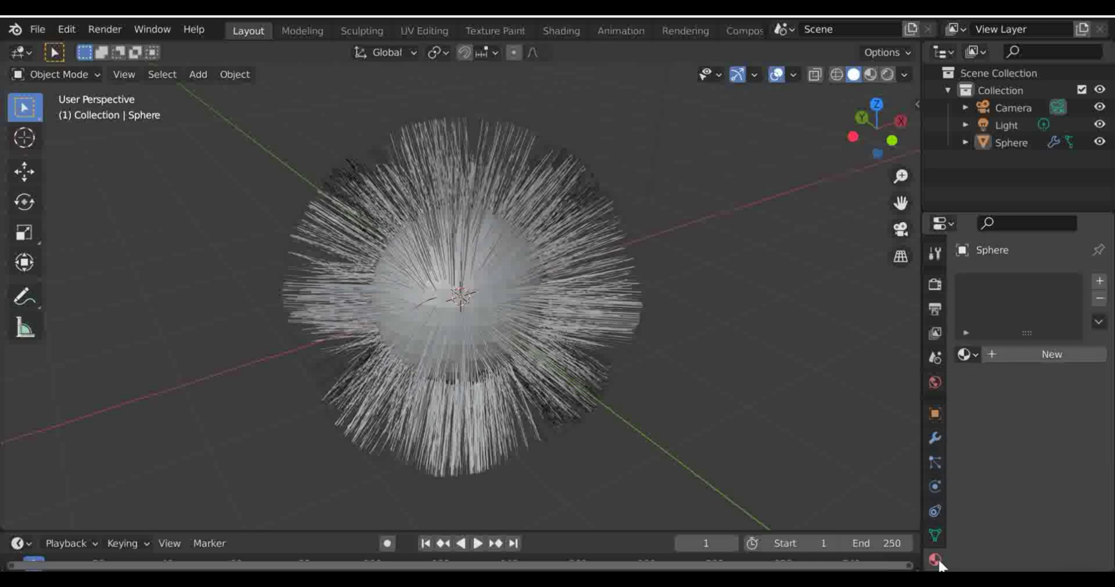
click(1020, 356)
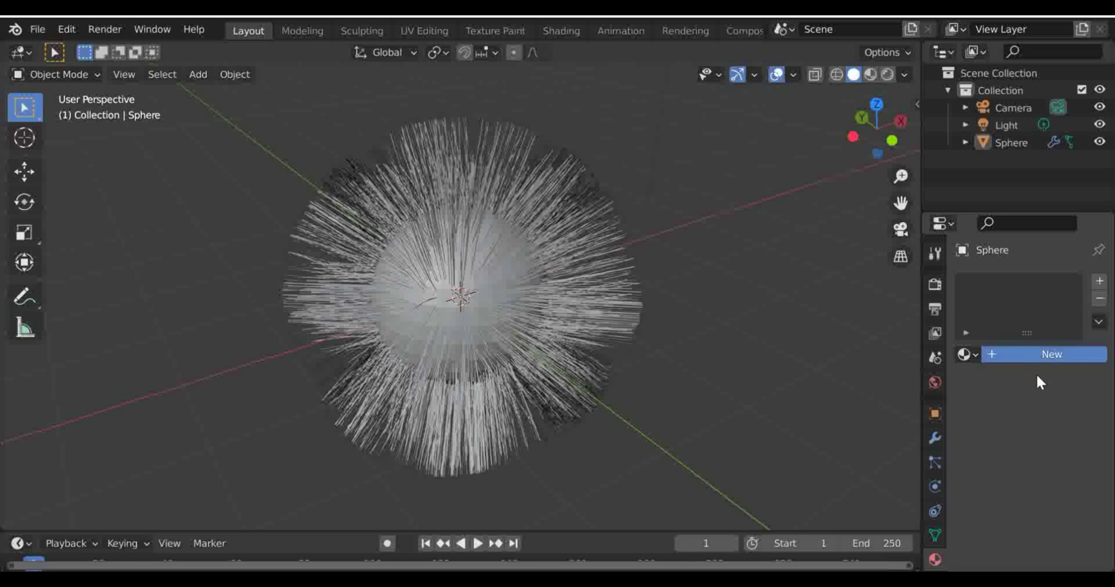
click(1043, 354)
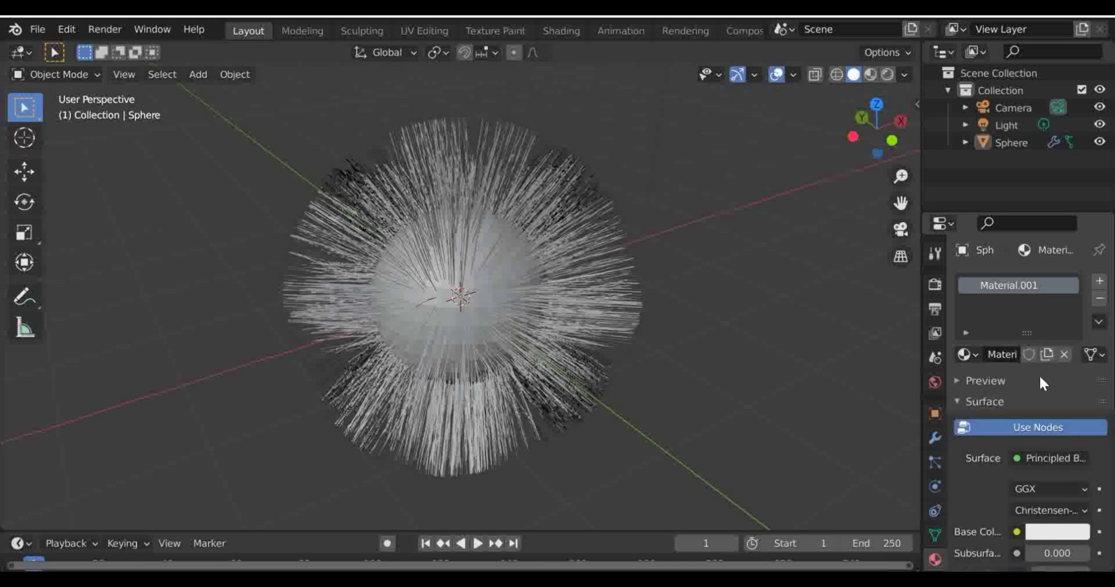
click(1065, 531)
drag(1009, 383, 935, 373)
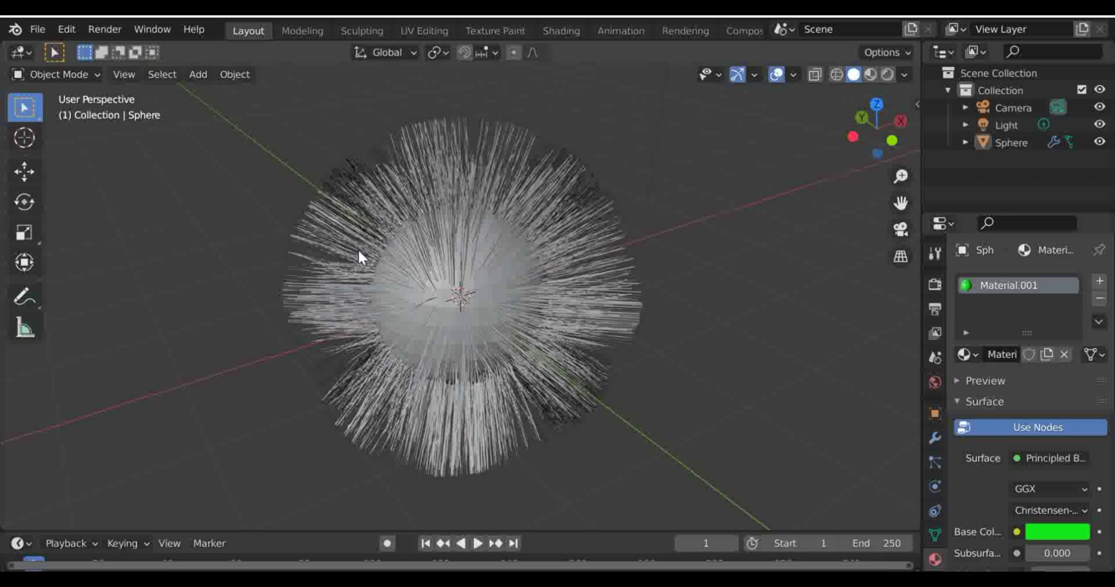
key(z)
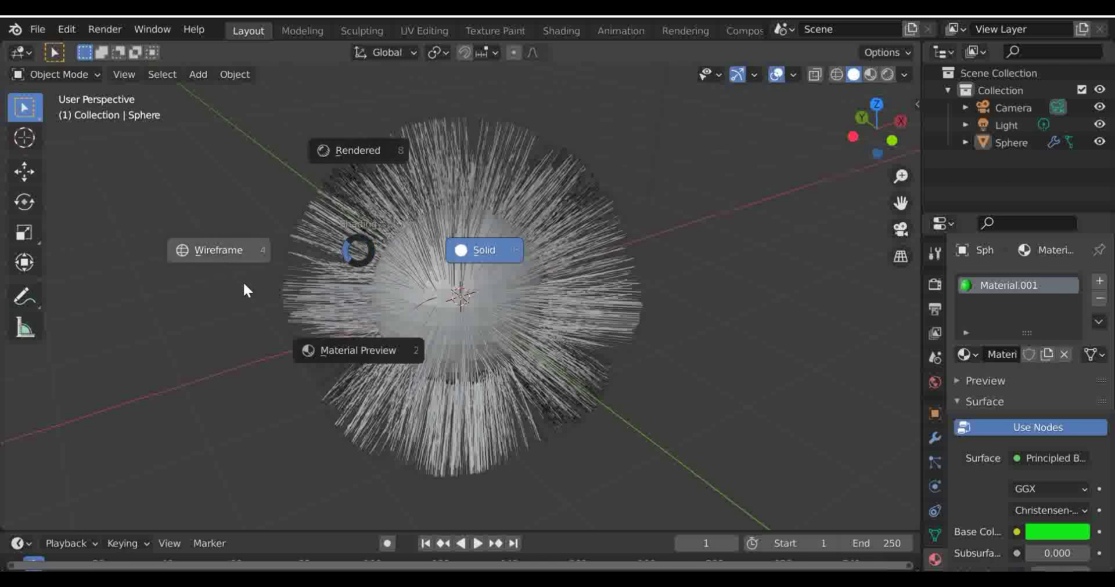
Switch to Material Preview and add Material.002 in a second slot with a blue Base Color
click(338, 349)
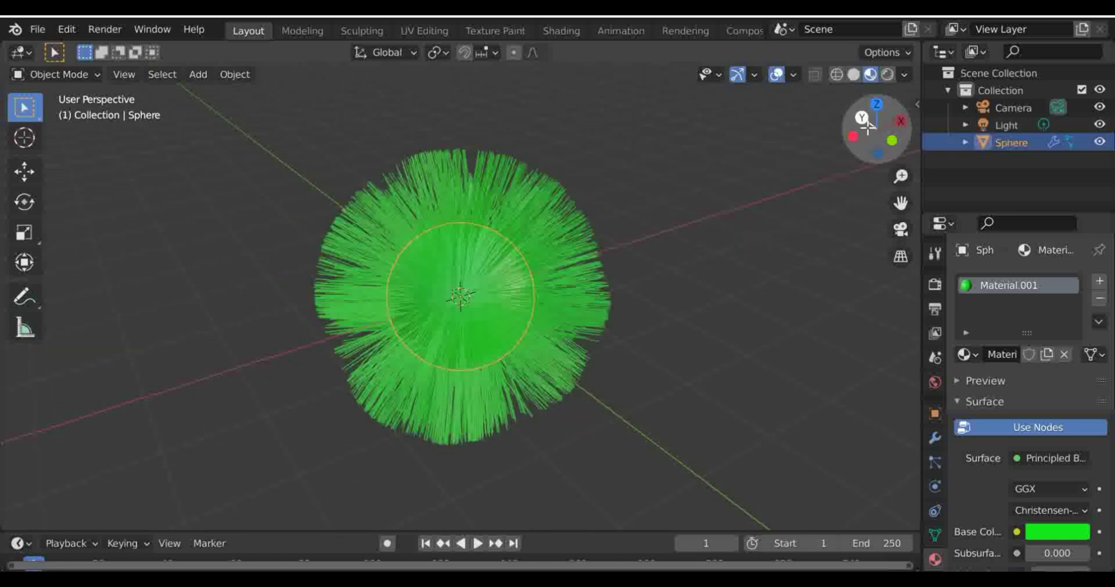
drag(868, 124, 811, 131)
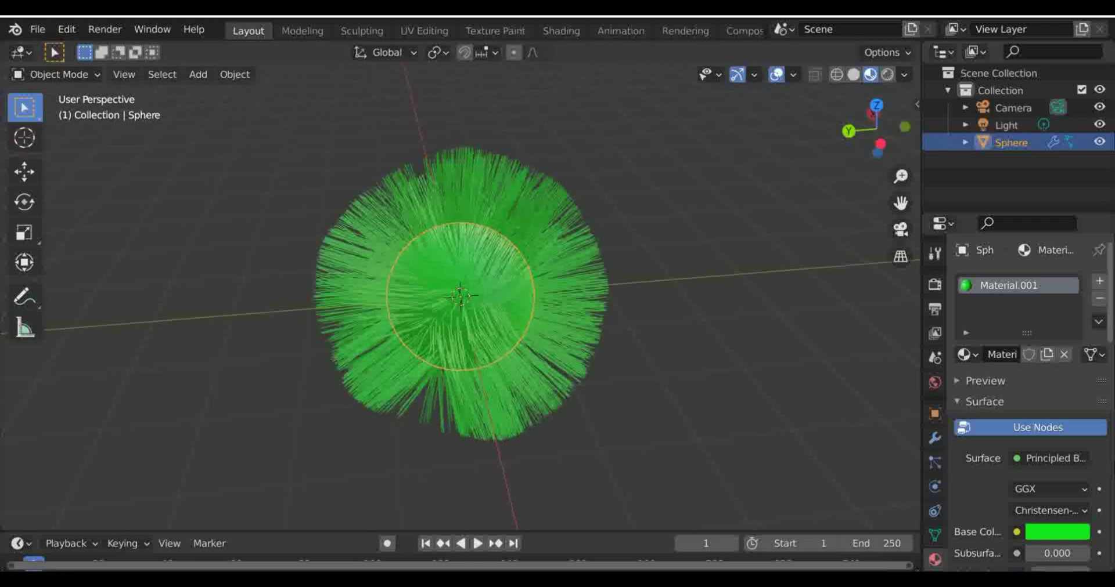
click(1099, 281)
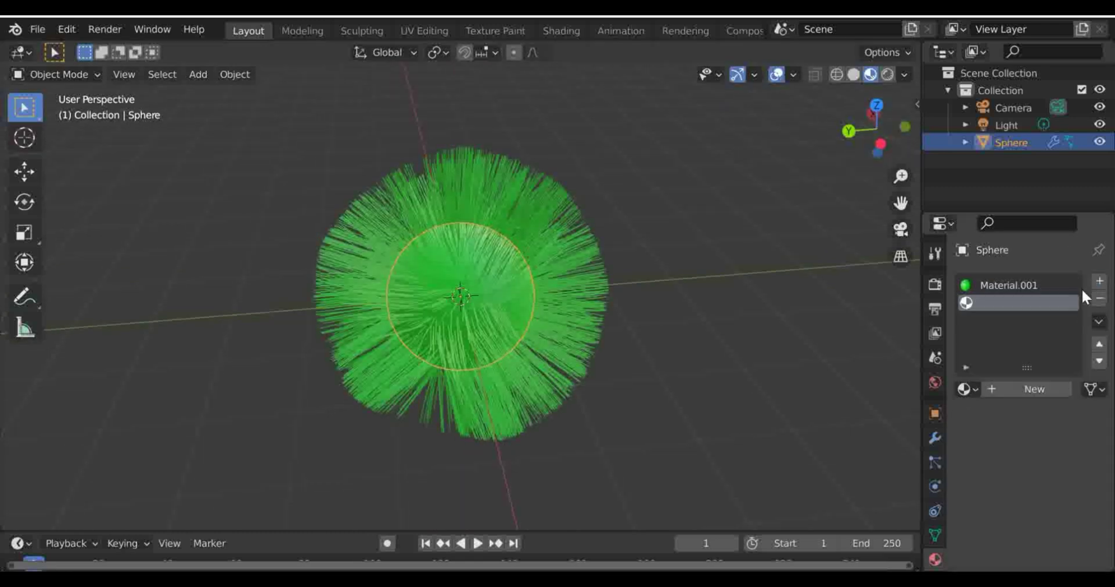
click(1005, 389)
click(1056, 566)
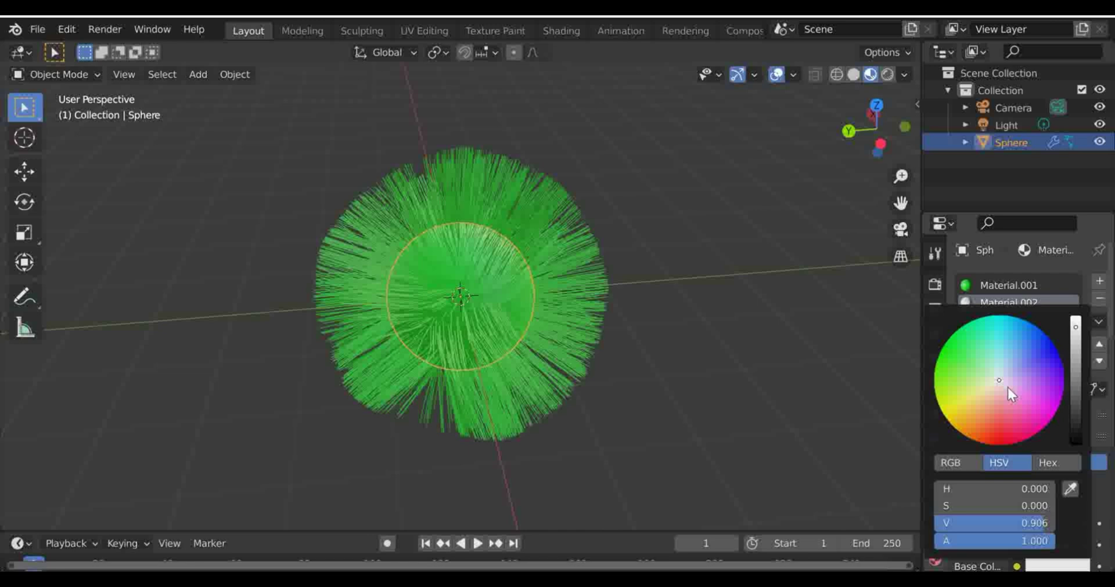
drag(1008, 387, 1039, 342)
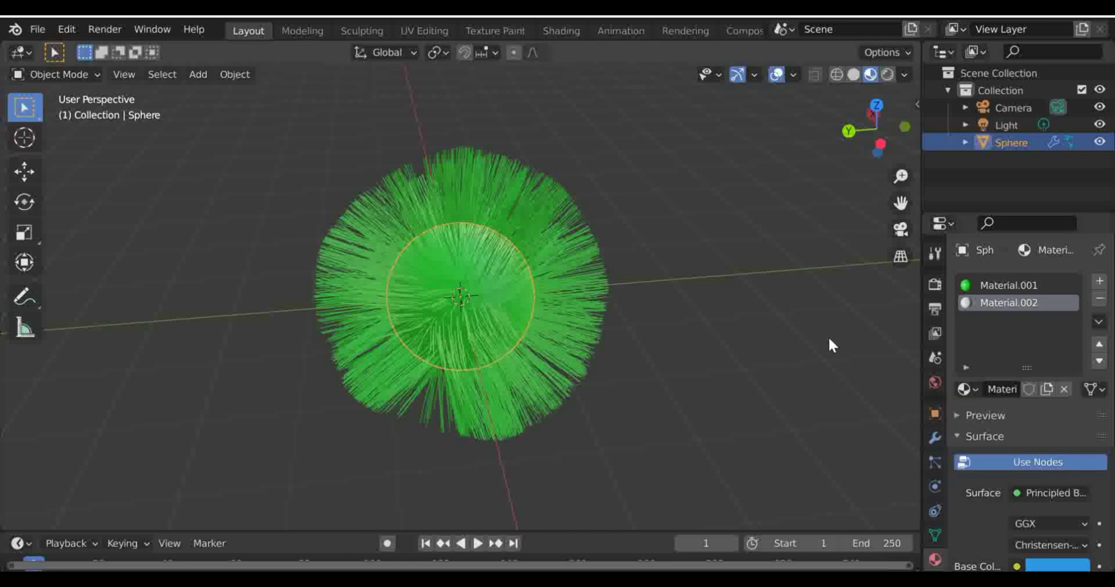
click(781, 400)
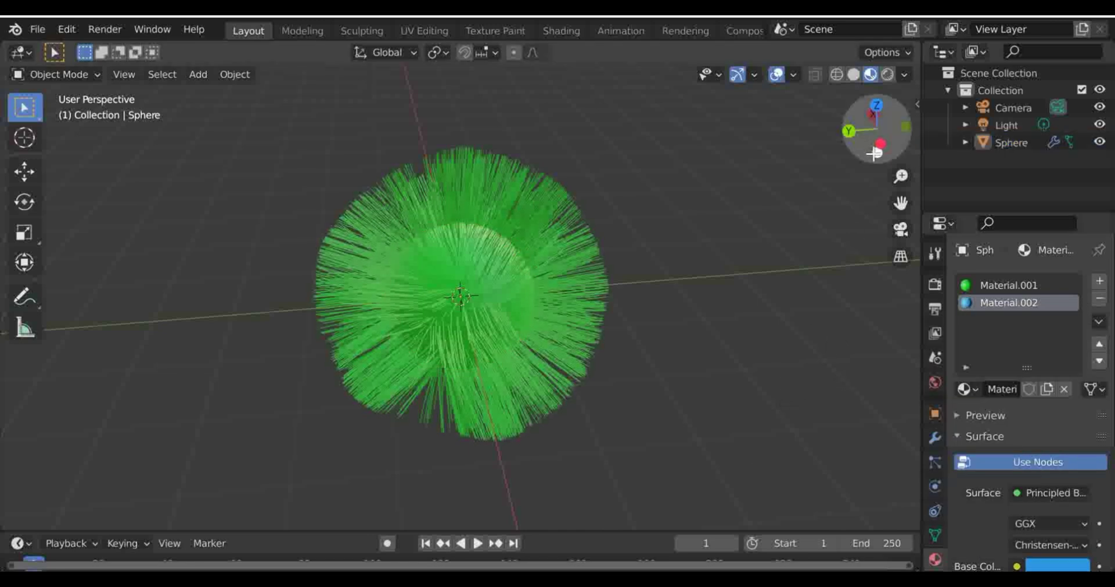
drag(876, 130, 705, 255)
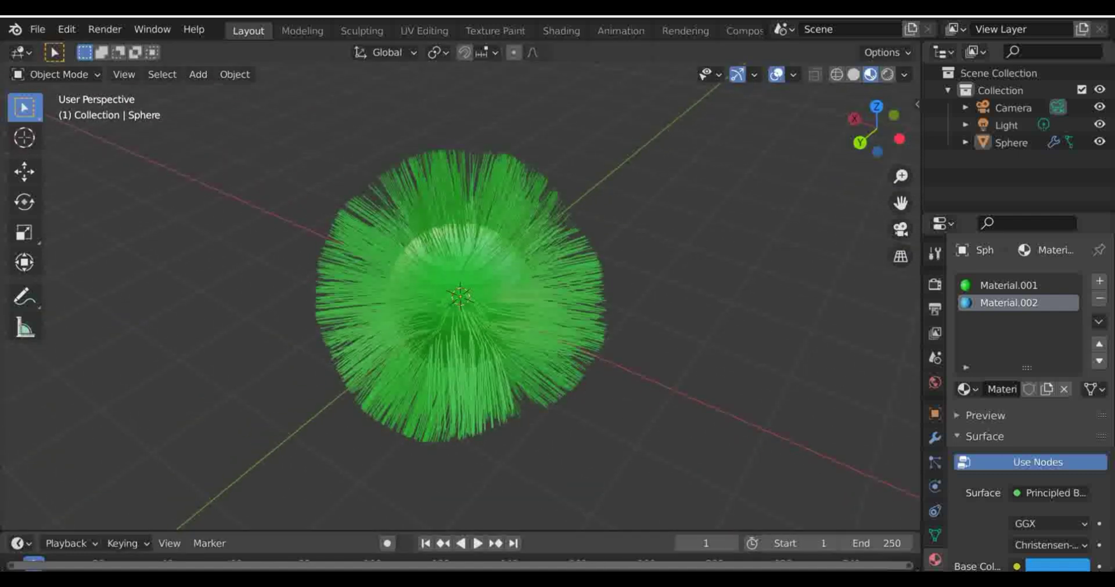
Undo the existing materials and create a new one whose Base Color uses the Flower_pattern fabric image texture
key(ctrl+z)
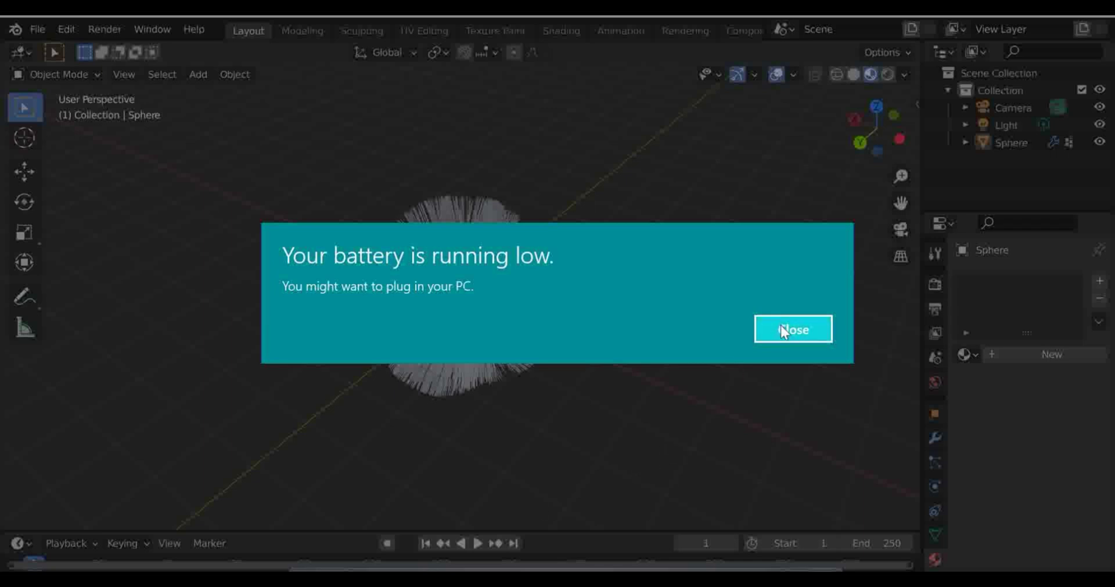
click(784, 327)
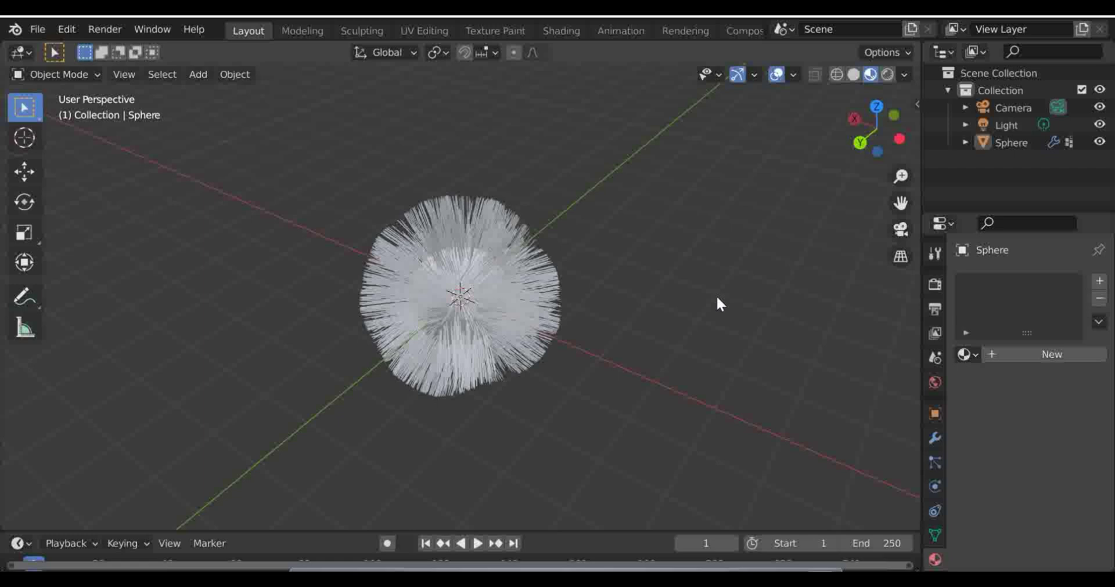
click(1020, 355)
scroll(1021, 374, down, 3)
click(1017, 462)
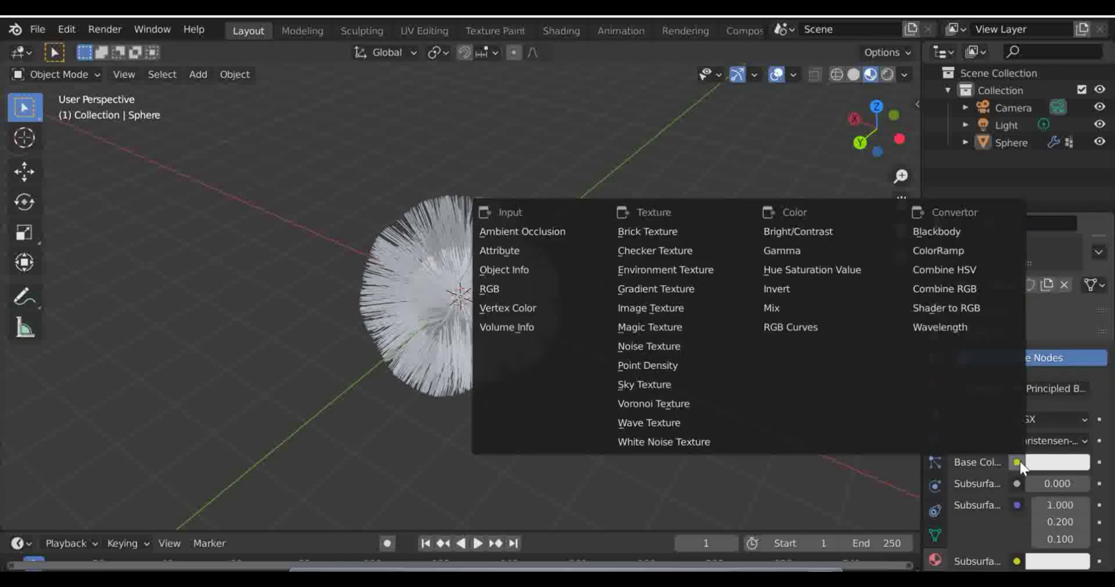
click(627, 308)
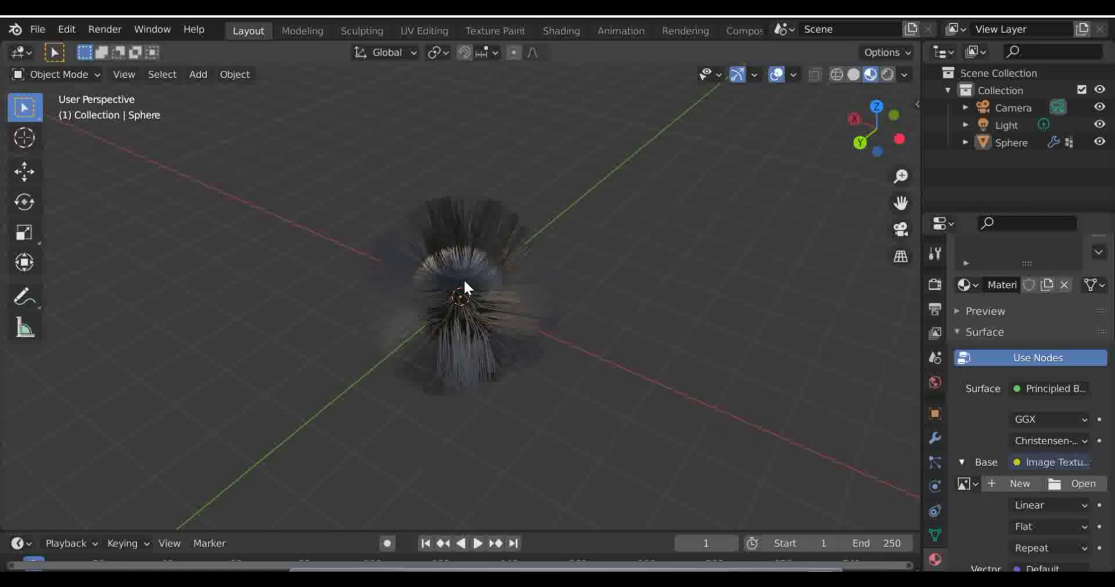
click(1068, 481)
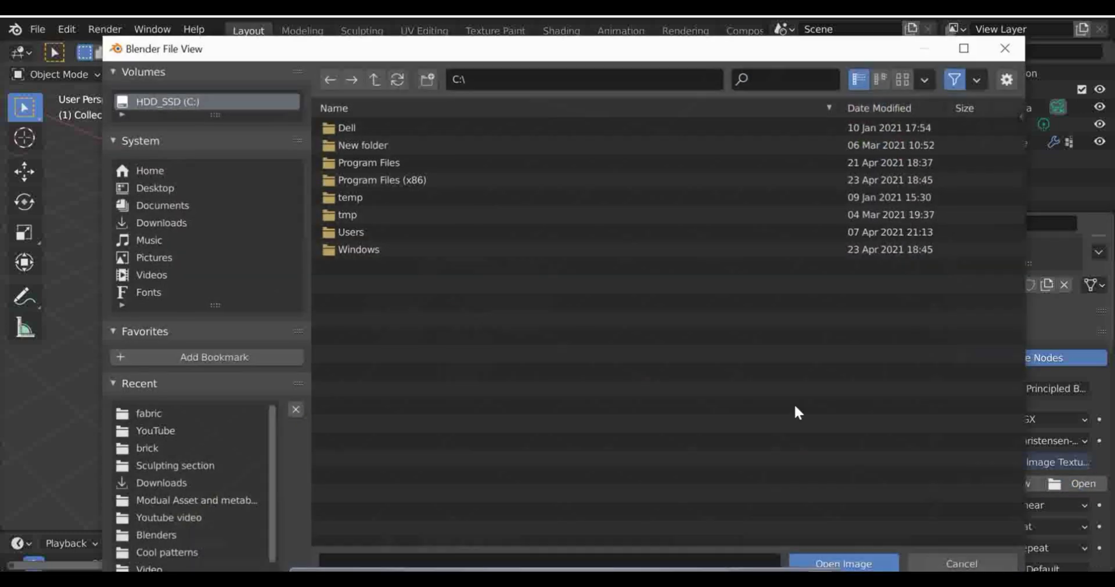
click(151, 414)
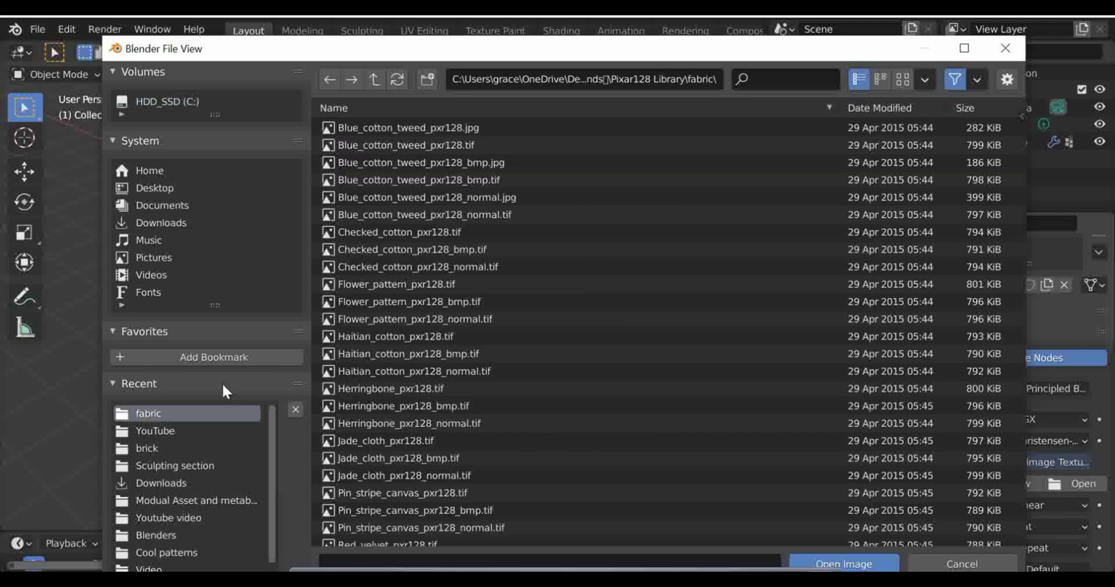
double_click(462, 282)
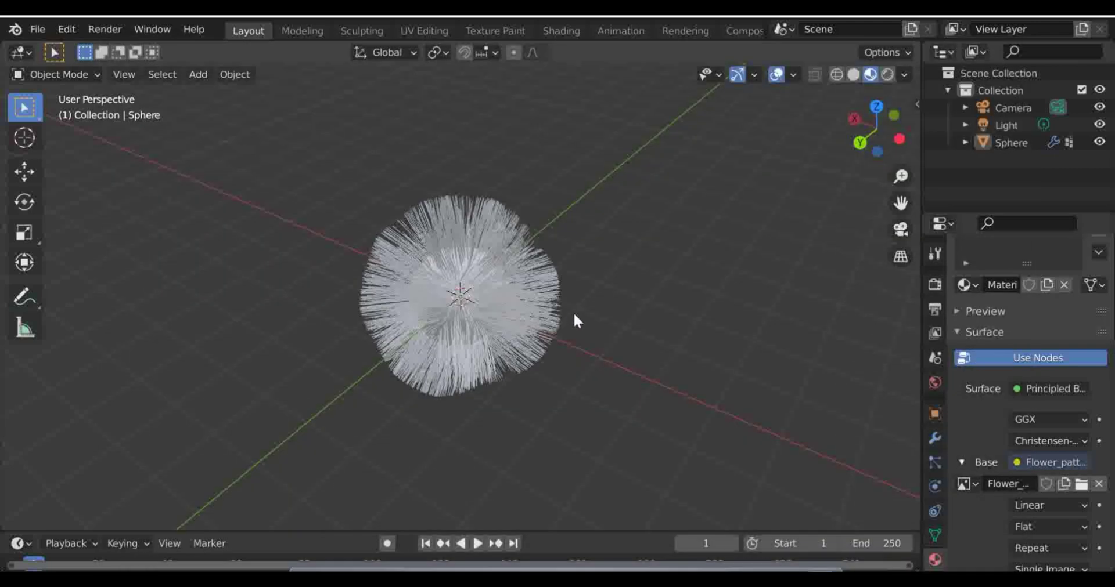
Enter Texture Paint mode and brush broad white strokes over the sphere's flower texture
scroll(691, 203, up, 5)
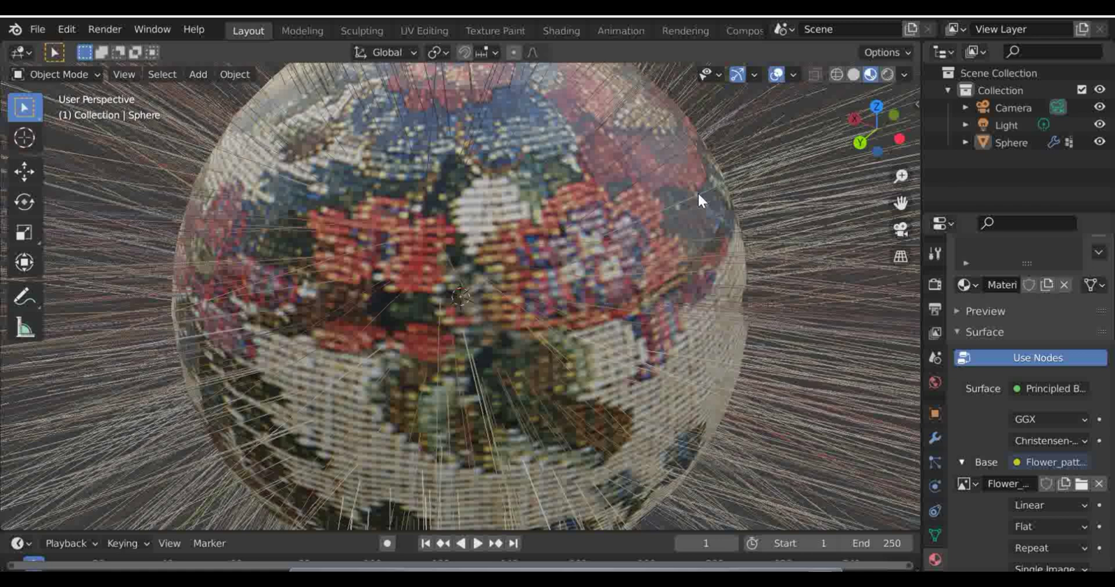
drag(845, 133, 769, 167)
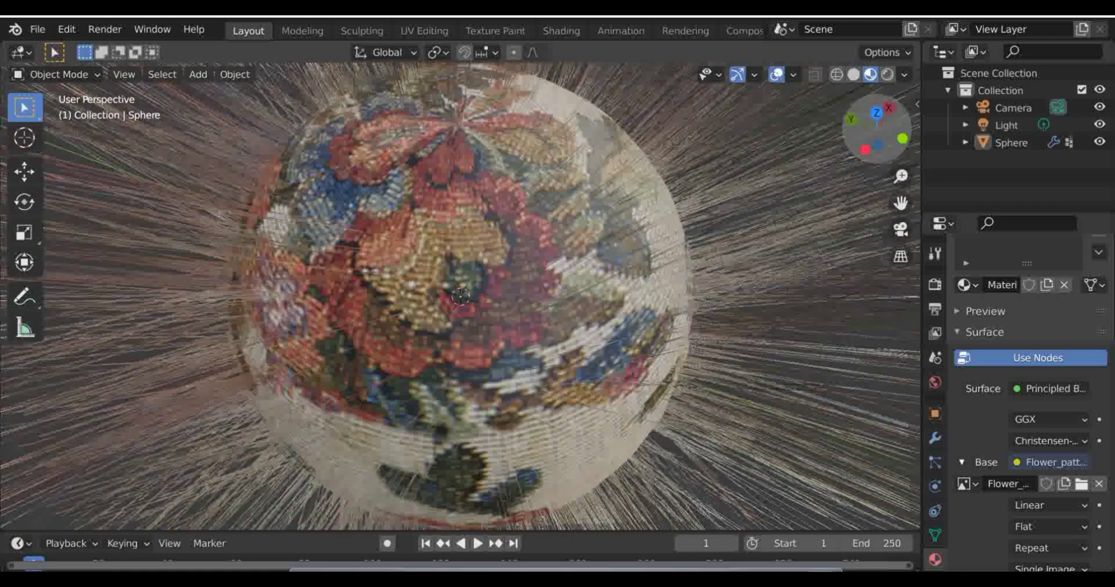
scroll(575, 228, down, 5)
scroll(575, 221, up, 3)
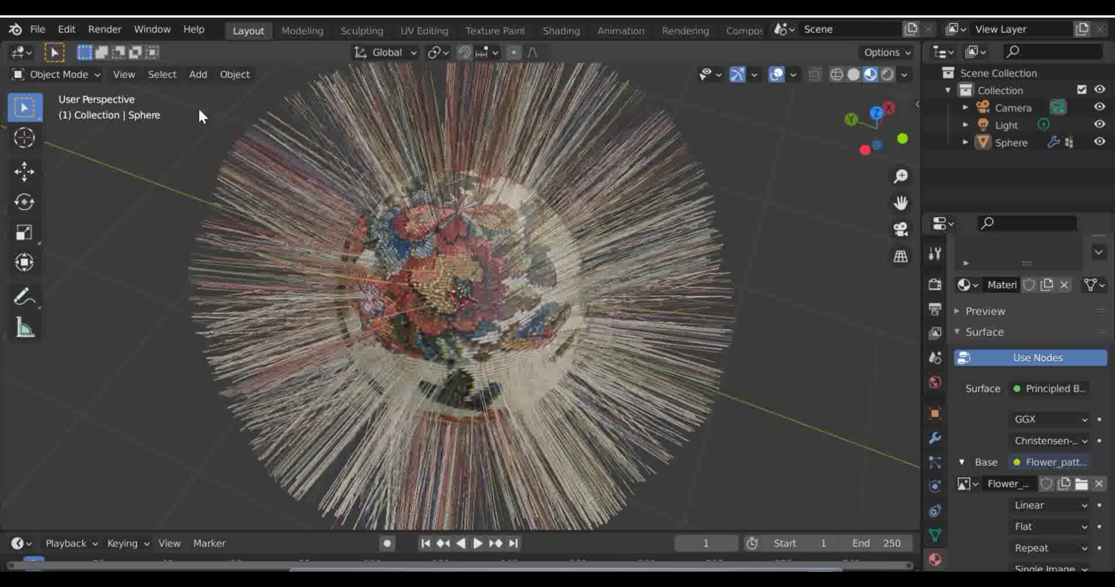
click(82, 77)
click(82, 189)
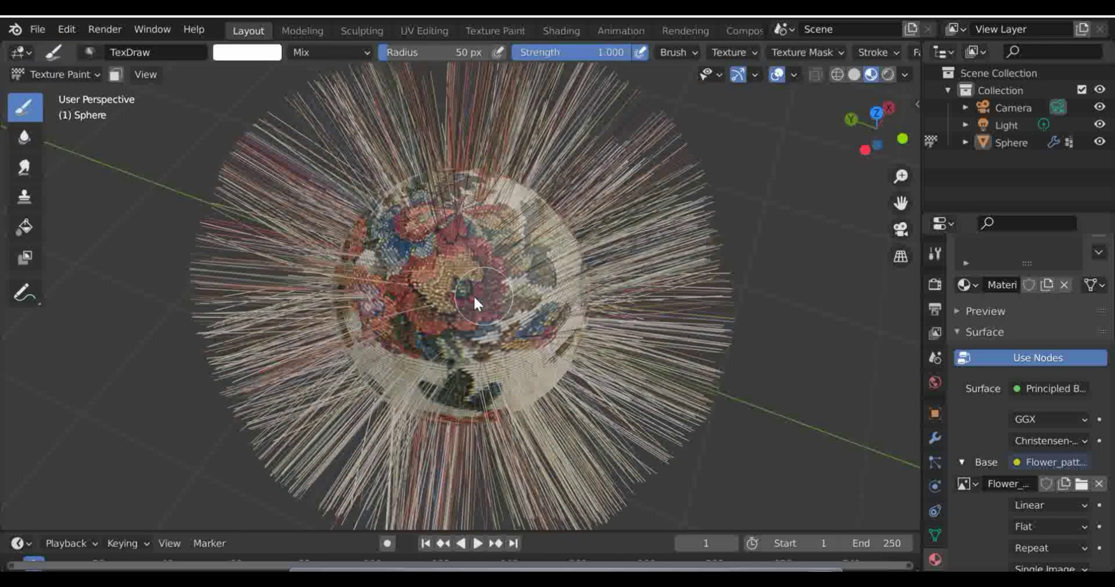
mouse_move(472, 295)
mouse_down()
mouse_move(478, 350)
mouse_move(471, 293)
mouse_move(473, 312)
mouse_move(448, 314)
mouse_move(412, 227)
mouse_move(477, 321)
mouse_move(569, 262)
mouse_move(508, 353)
mouse_move(394, 358)
mouse_move(353, 424)
mouse_move(326, 319)
mouse_move(367, 248)
mouse_move(428, 198)
mouse_move(412, 140)
mouse_up()
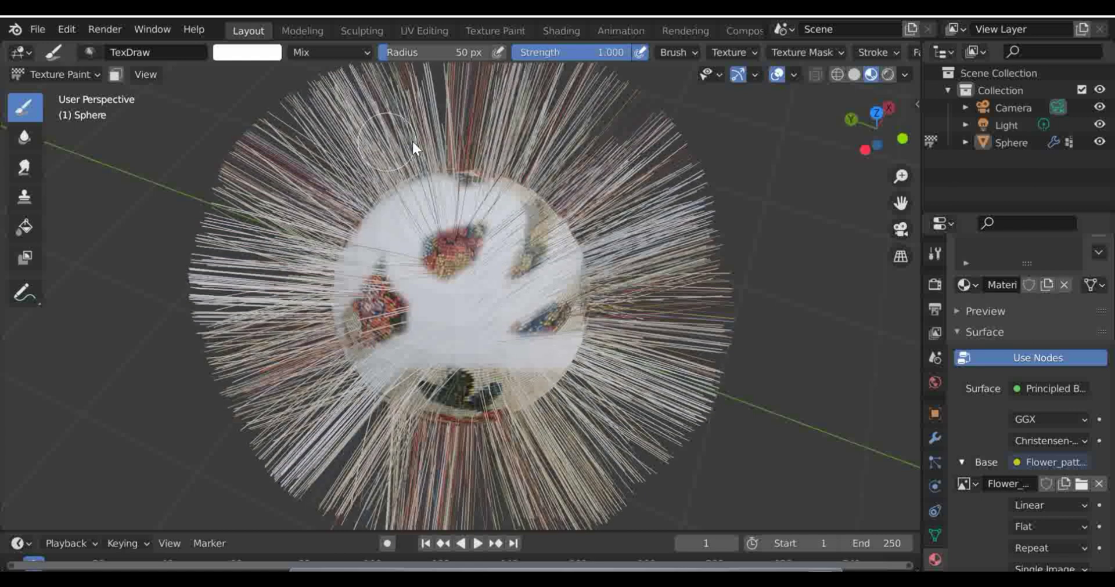
Enter Particle Edit, view from Left Orthographic, and comb the strands around the top and sides
click(57, 74)
click(42, 210)
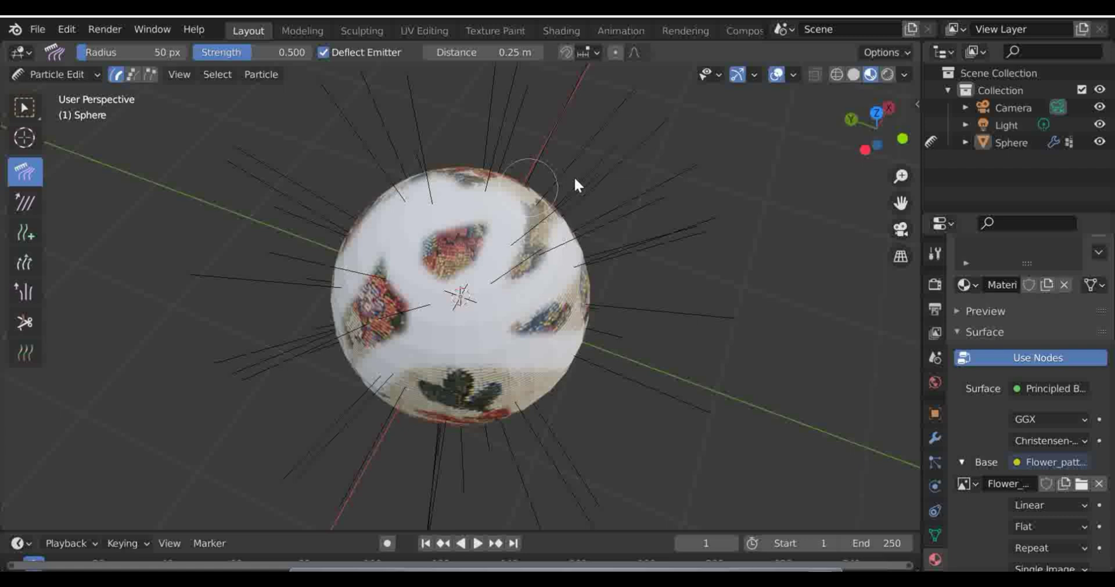
click(865, 150)
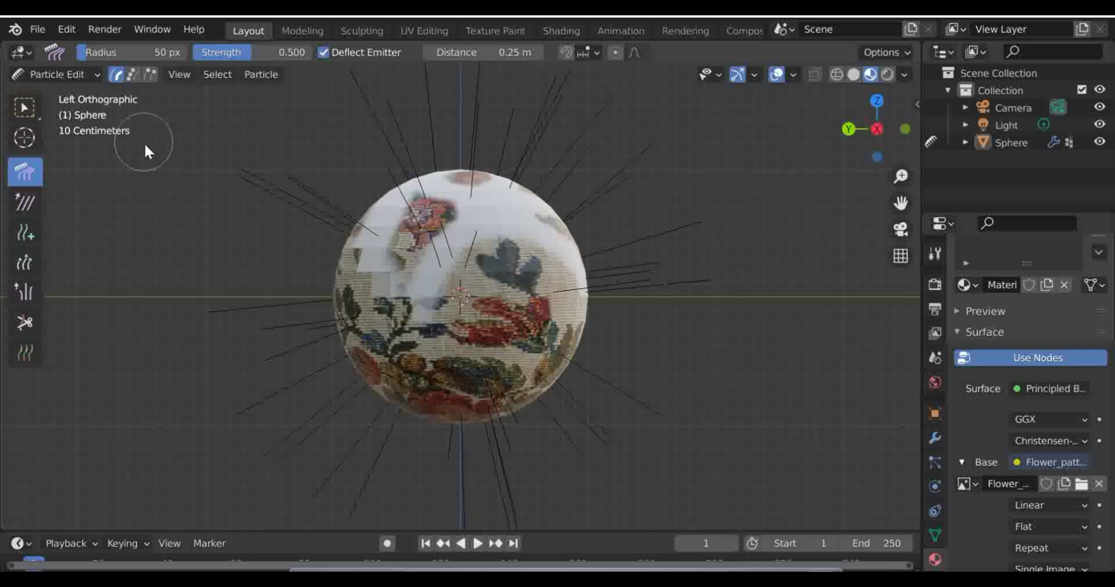
mouse_move(287, 270)
mouse_down()
mouse_move(315, 206)
mouse_move(459, 143)
mouse_move(571, 177)
mouse_move(590, 202)
mouse_move(564, 409)
mouse_move(492, 472)
mouse_move(386, 438)
mouse_move(339, 380)
mouse_move(310, 300)
mouse_move(308, 202)
mouse_up()
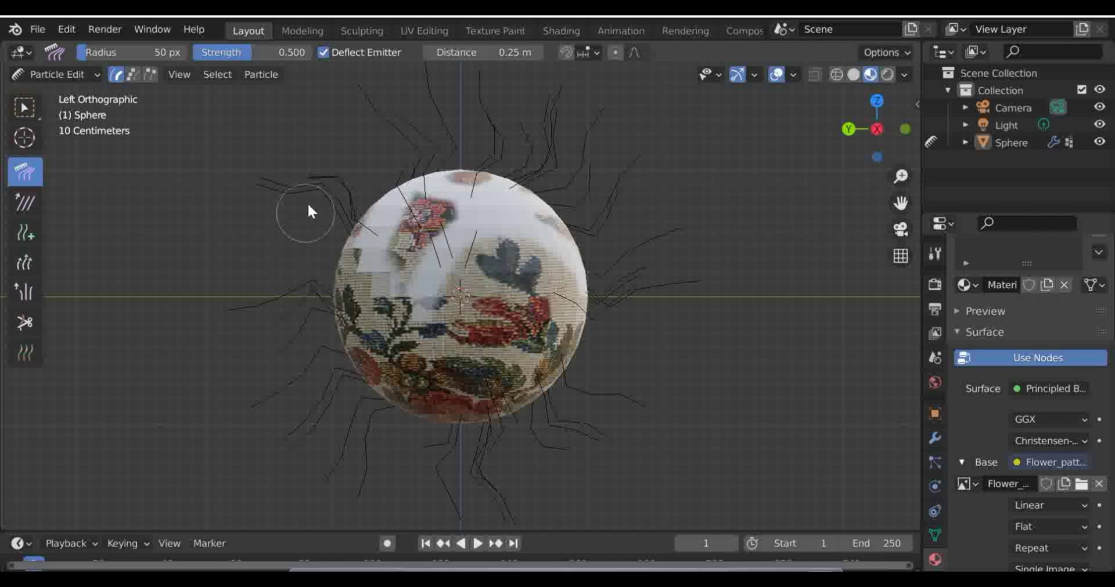
Preview the combed hair in Object Mode, then return to Particle Edit
click(43, 76)
click(50, 90)
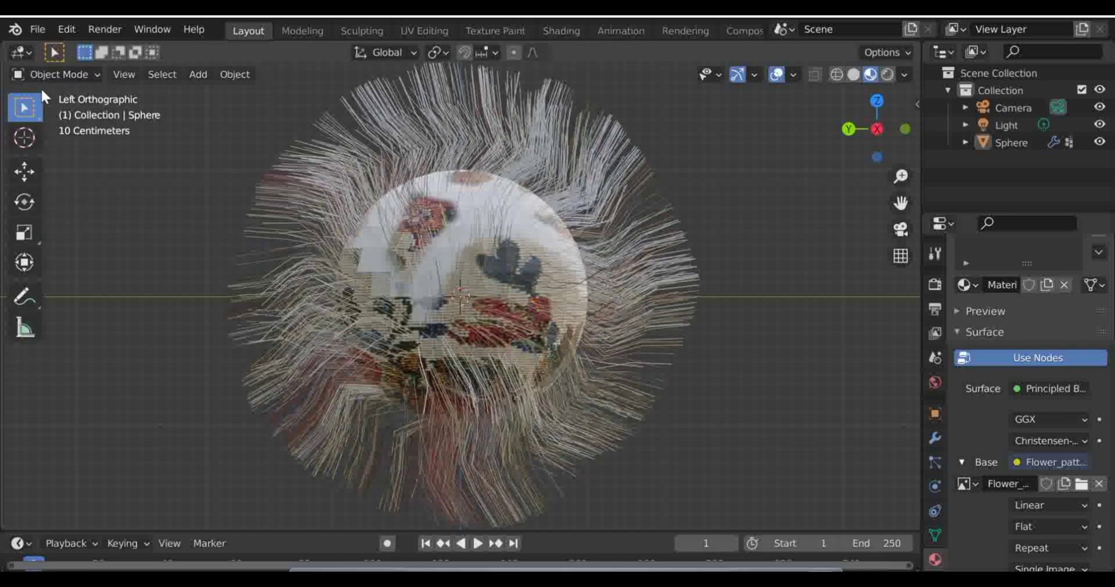
click(45, 73)
click(50, 211)
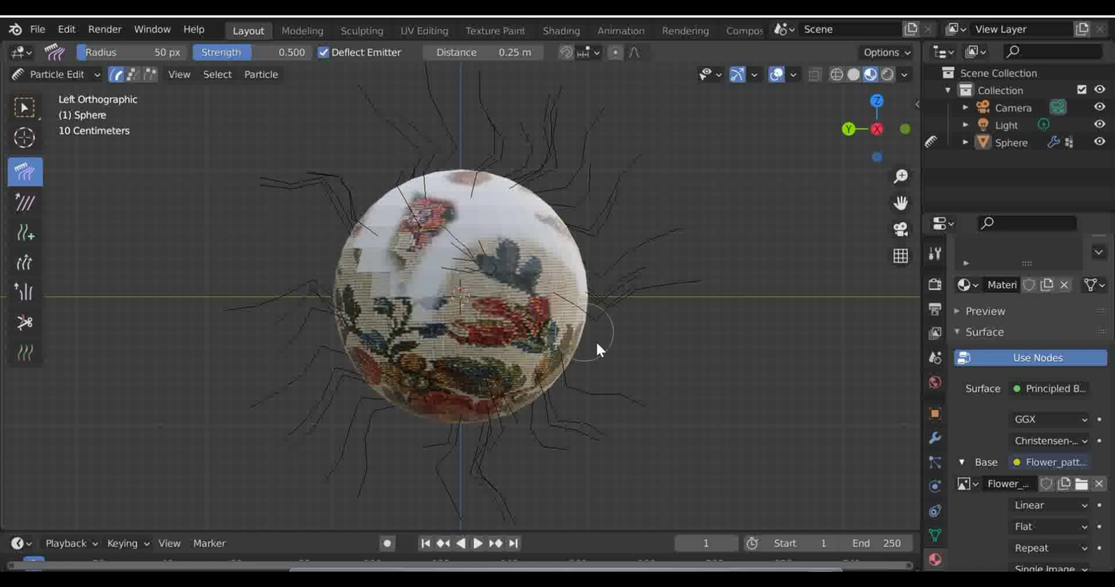
Comb the upper-left hair again, then lengthen the strands across the top of the sphere
mouse_move(254, 279)
mouse_down()
mouse_move(328, 194)
mouse_move(465, 149)
mouse_up()
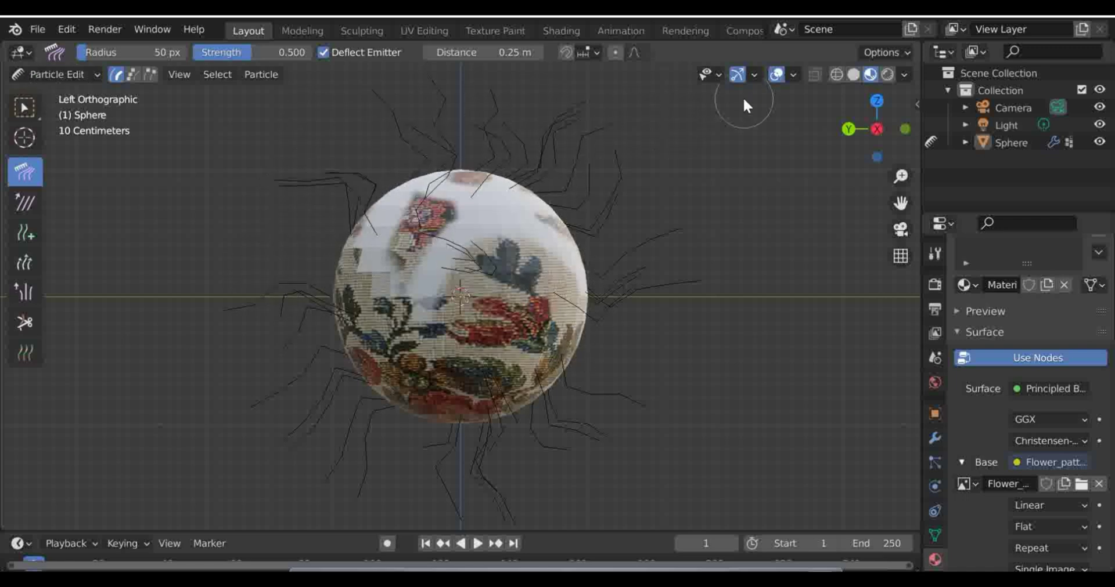
click(23, 262)
mouse_move(615, 175)
mouse_down()
mouse_move(642, 269)
mouse_move(528, 174)
mouse_move(334, 217)
mouse_move(577, 218)
mouse_move(645, 286)
mouse_move(490, 181)
mouse_move(340, 249)
mouse_move(486, 145)
mouse_move(428, 209)
mouse_move(557, 159)
mouse_move(581, 116)
mouse_up()
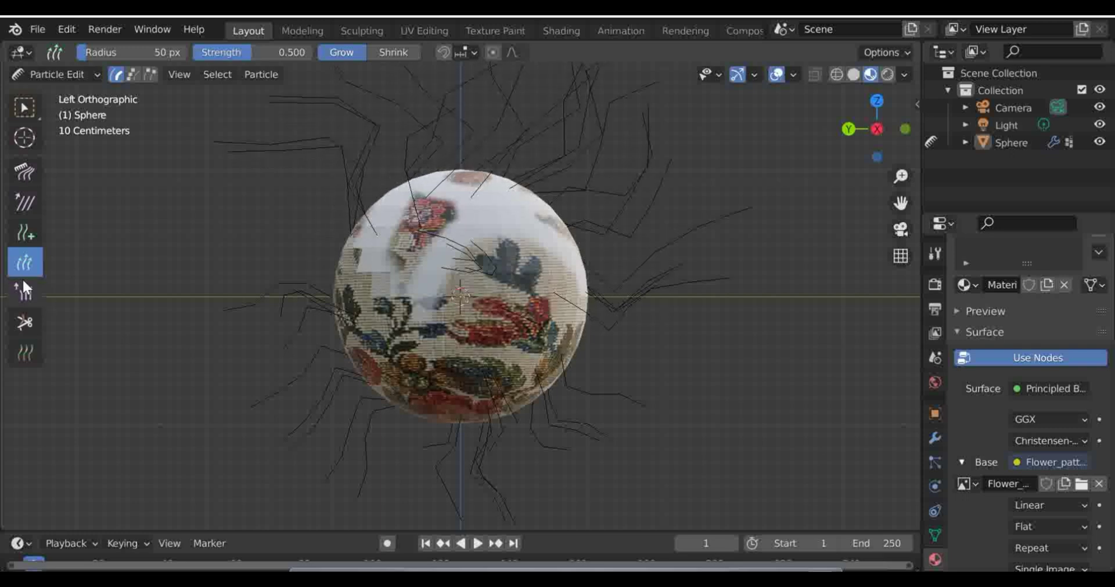
Cut away the hair strands below the sphere
click(26, 321)
mouse_move(277, 277)
mouse_down()
mouse_move(413, 403)
mouse_move(571, 377)
mouse_move(485, 450)
mouse_up()
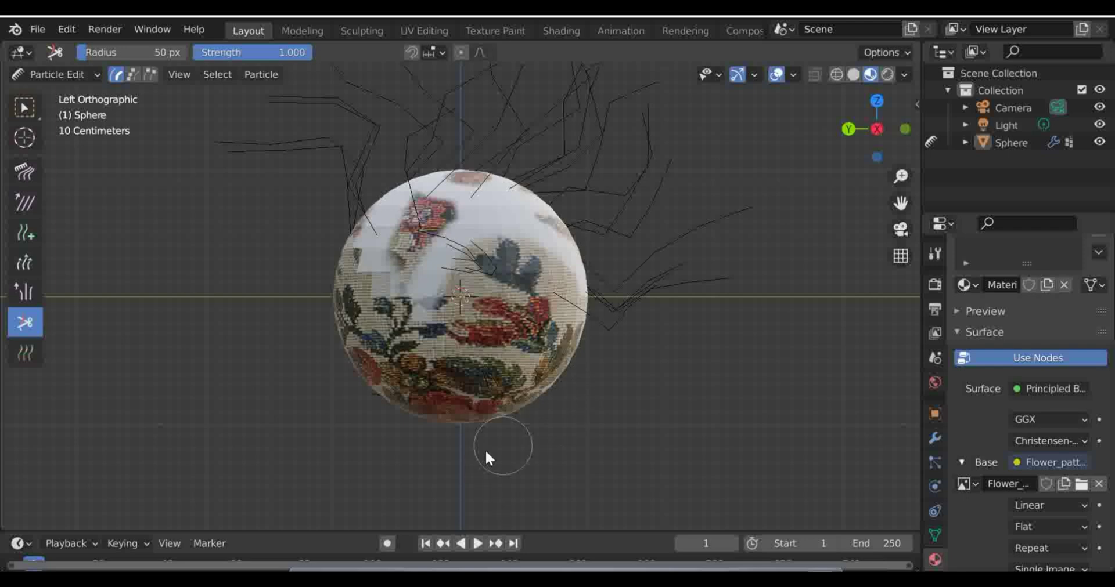
click(82, 74)
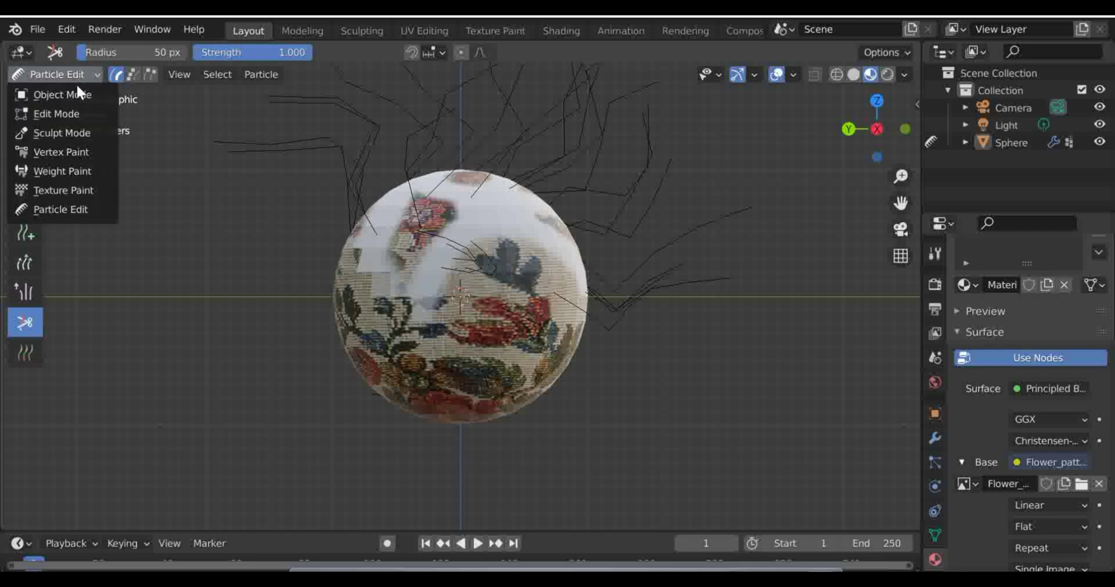
Preview the styled hair in Object Mode, then return to Particle Edit
click(73, 93)
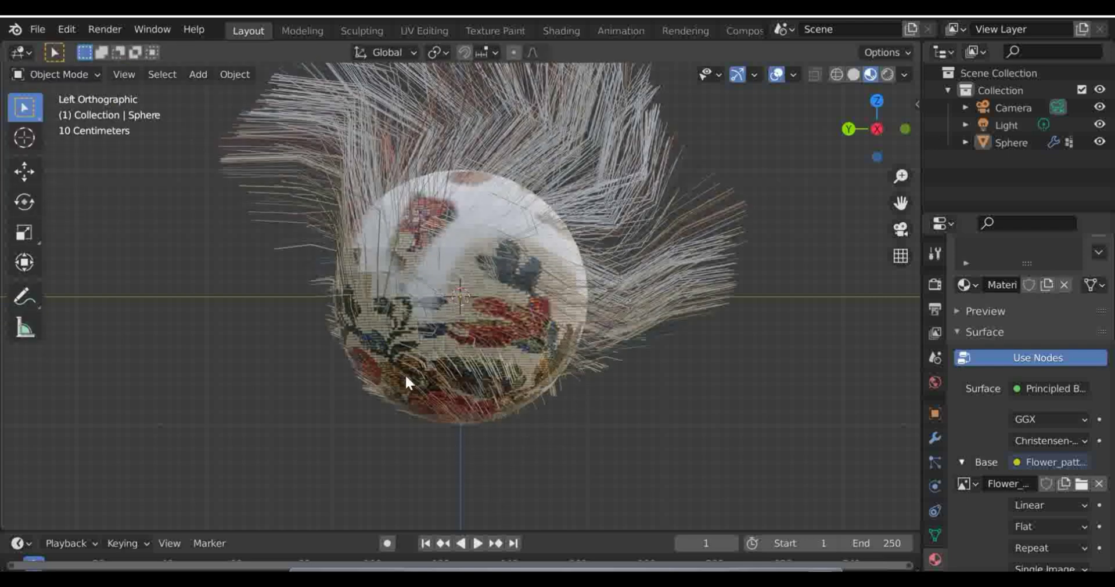
scroll(476, 348, down, 4)
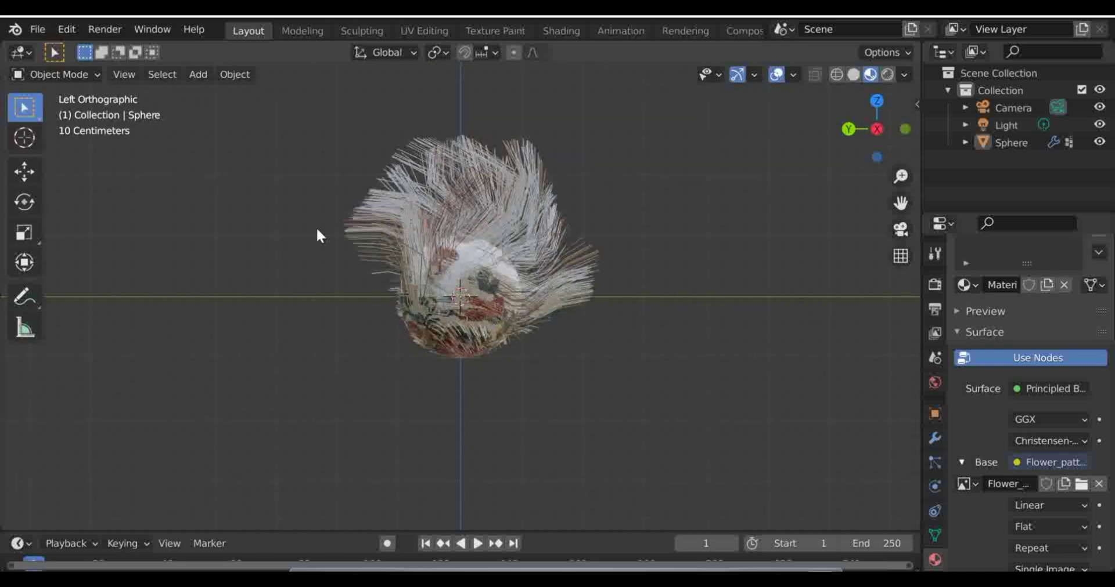
click(88, 76)
click(68, 209)
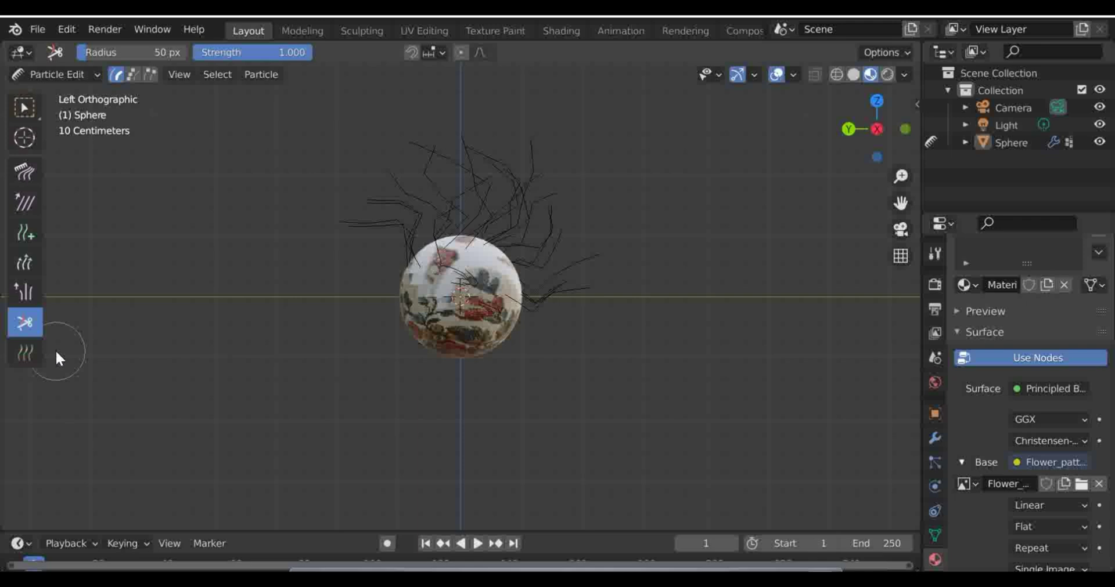
Paint weight onto the strands over the sphere's top so they turn green
click(25, 350)
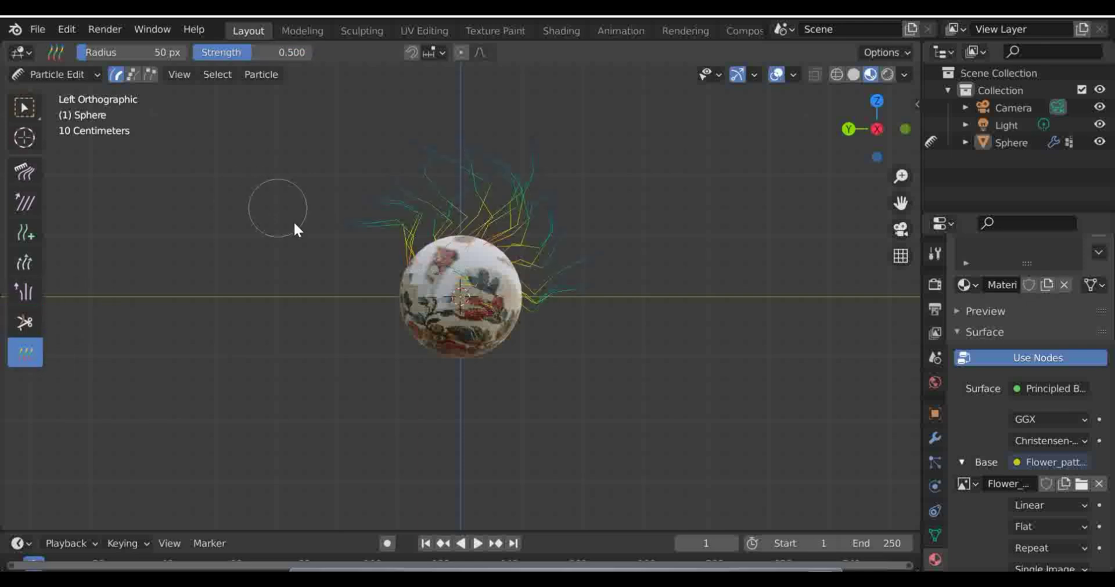
mouse_move(470, 150)
mouse_down()
mouse_move(551, 211)
mouse_move(571, 318)
mouse_move(567, 290)
mouse_move(537, 319)
mouse_move(504, 253)
mouse_move(486, 265)
mouse_move(465, 218)
mouse_move(388, 263)
mouse_move(372, 243)
mouse_move(380, 187)
mouse_move(405, 149)
mouse_move(461, 126)
mouse_up()
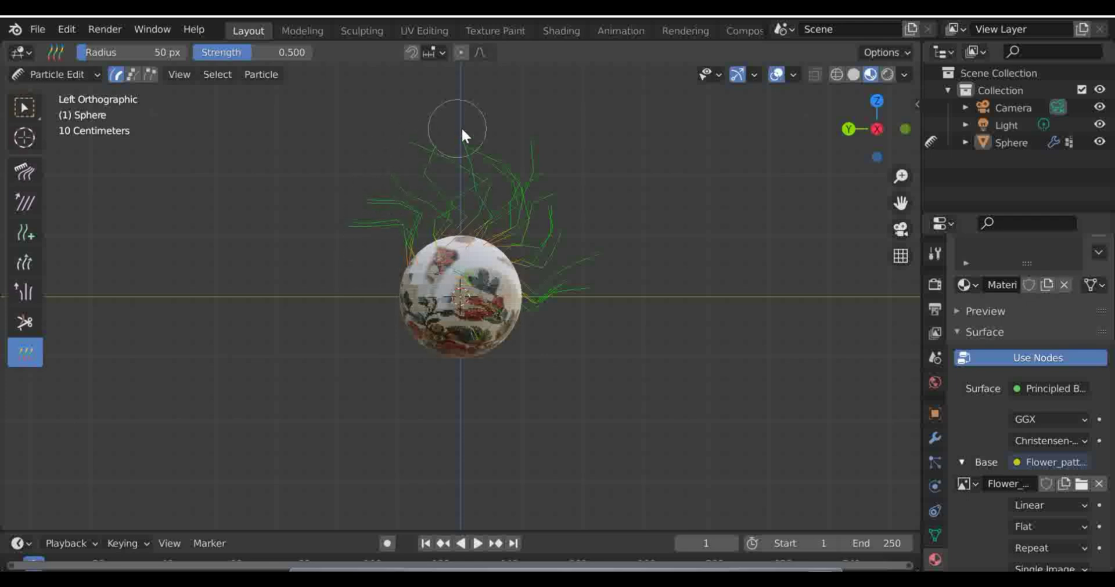
click(25, 232)
Add hair strands around the sphere, then view the result in Object Mode from the front
mouse_move(402, 291)
mouse_down()
mouse_move(428, 329)
mouse_move(493, 322)
mouse_move(485, 297)
mouse_move(456, 278)
mouse_move(421, 300)
mouse_up()
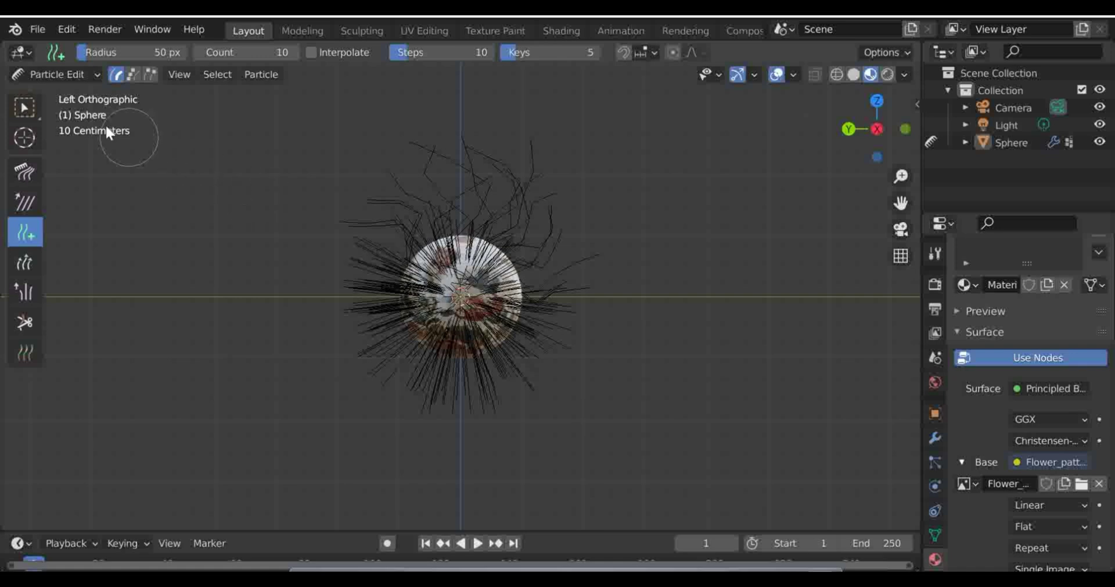
click(32, 73)
click(42, 104)
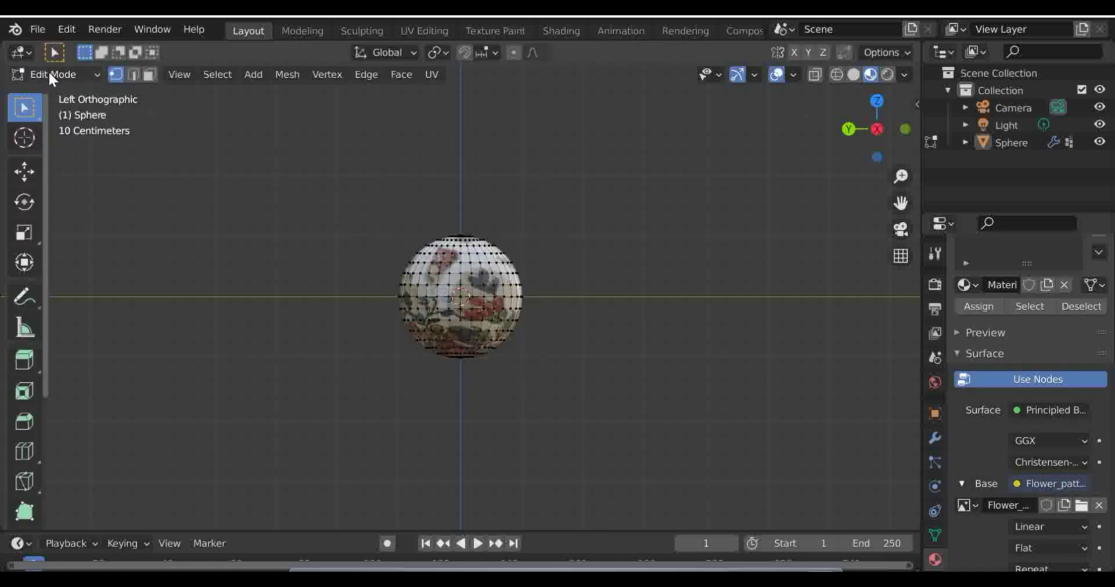
click(48, 72)
click(65, 96)
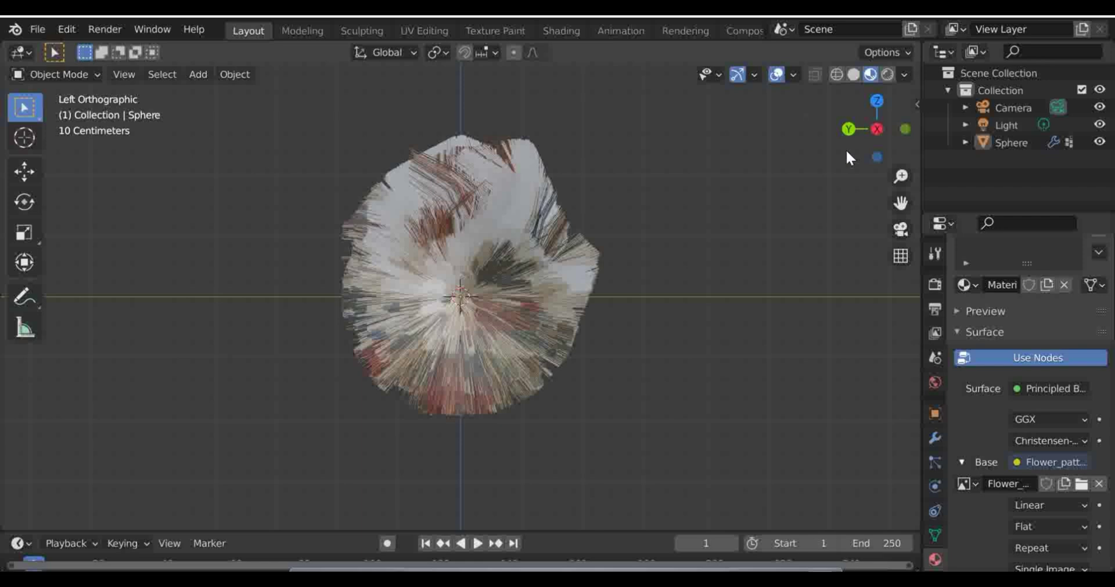
drag(853, 150, 902, 125)
click(903, 123)
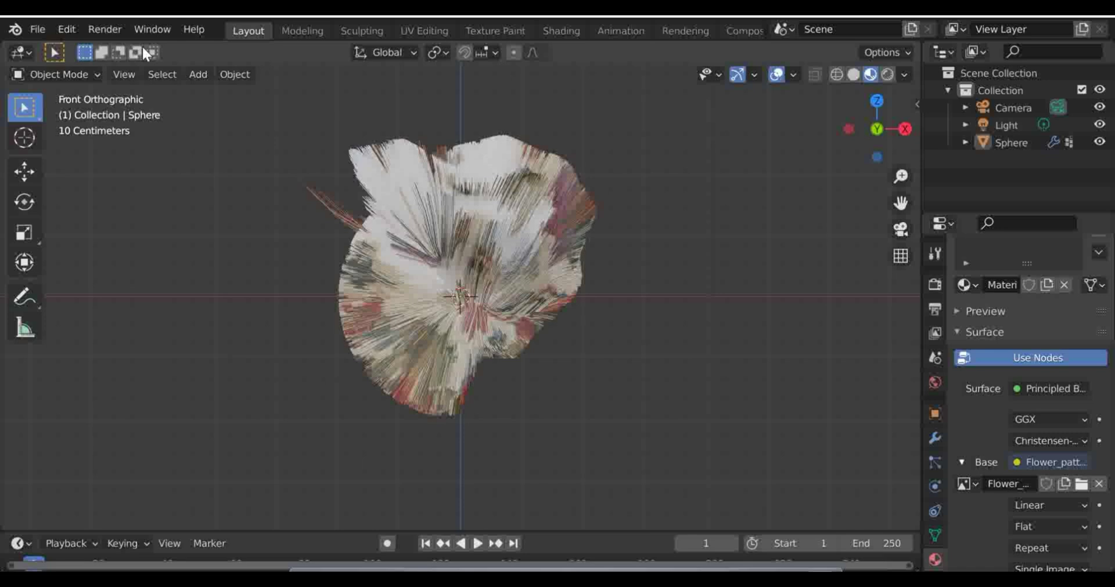
Back in Particle Edit, add more strands near the top and lower right, checking from Back view
click(53, 79)
click(34, 208)
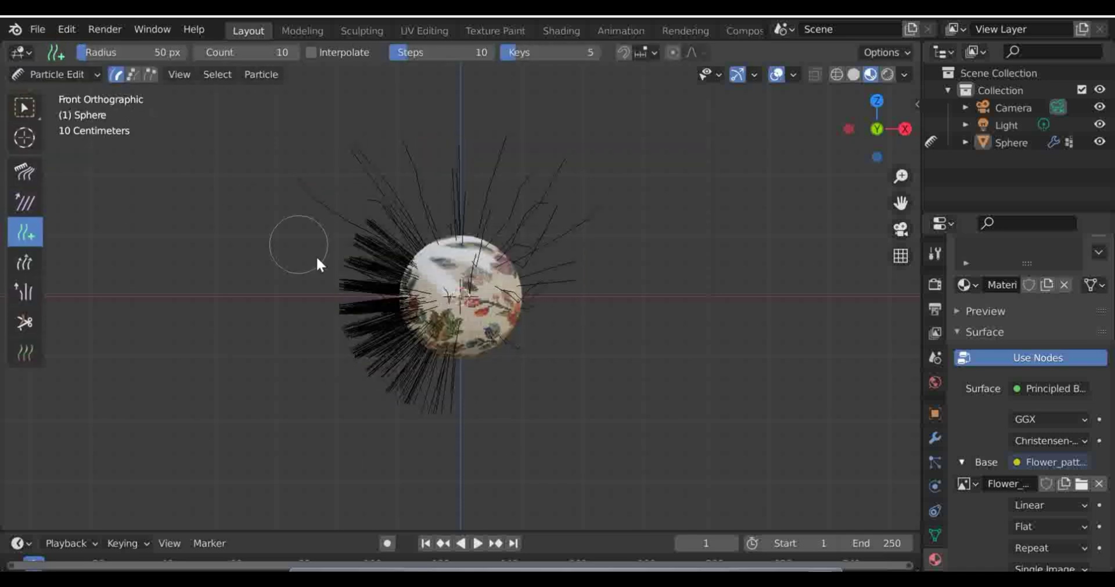
mouse_move(420, 360)
mouse_down()
mouse_move(482, 309)
mouse_move(484, 263)
mouse_move(413, 230)
mouse_move(418, 308)
mouse_move(492, 302)
mouse_move(427, 270)
mouse_move(482, 274)
mouse_up()
drag(868, 152, 585, 239)
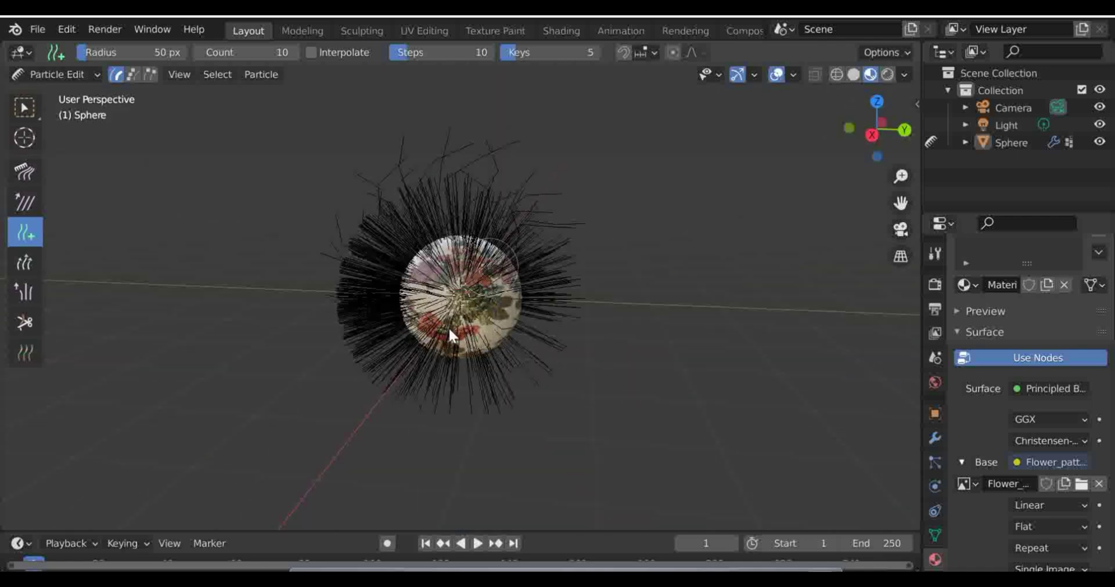
click(847, 131)
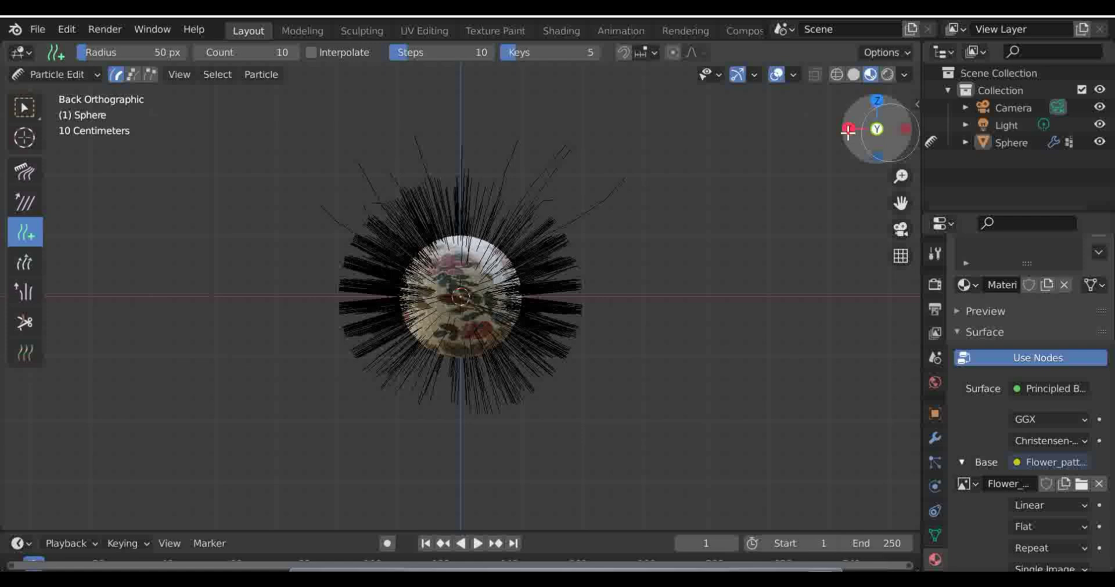
drag(491, 314, 529, 270)
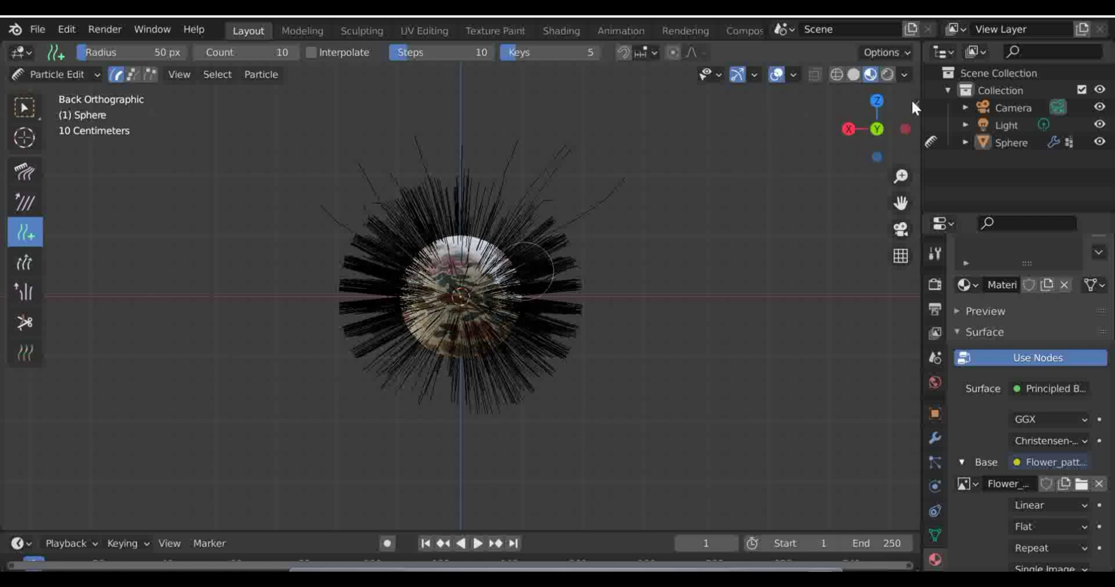
drag(874, 125, 838, 120)
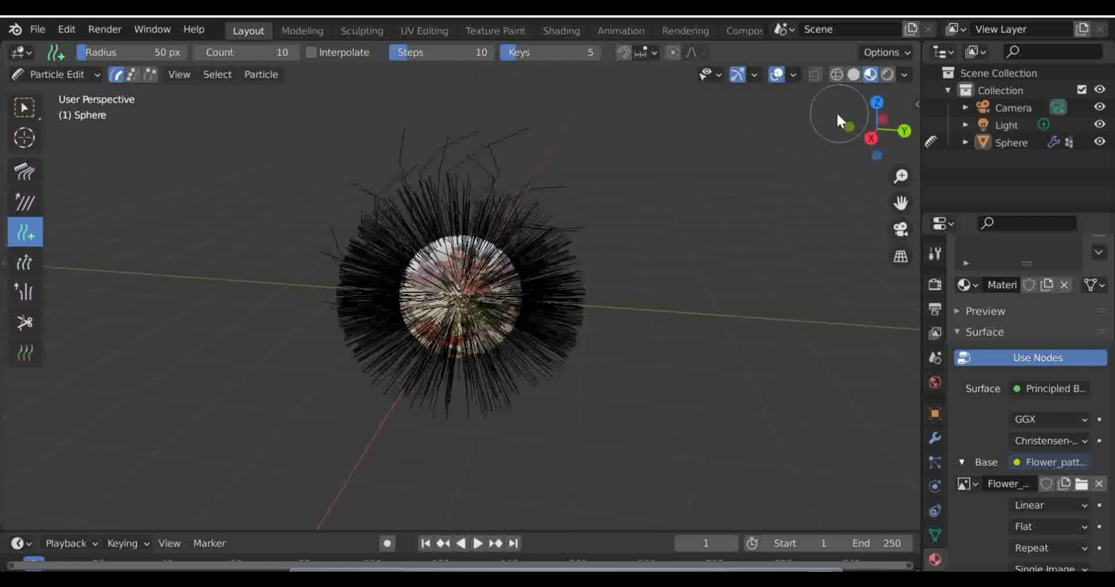
Cut the long stray strands above the sphere, then, in Right view, the hair on top
click(23, 323)
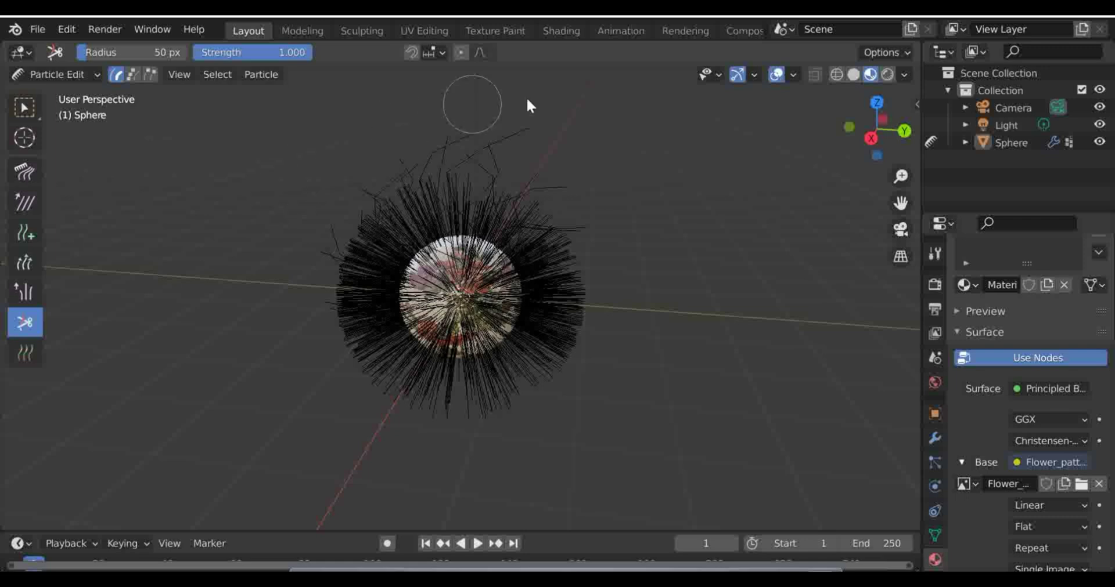
mouse_move(526, 96)
mouse_down()
mouse_move(623, 229)
mouse_move(609, 242)
mouse_move(484, 170)
mouse_move(425, 157)
mouse_move(389, 166)
mouse_move(329, 220)
mouse_up()
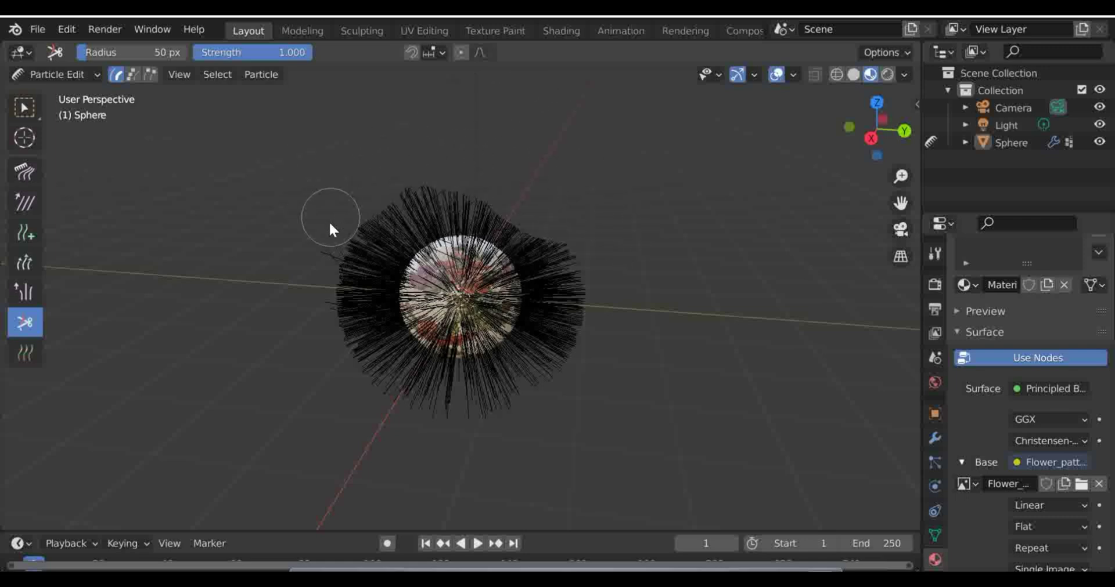
click(867, 137)
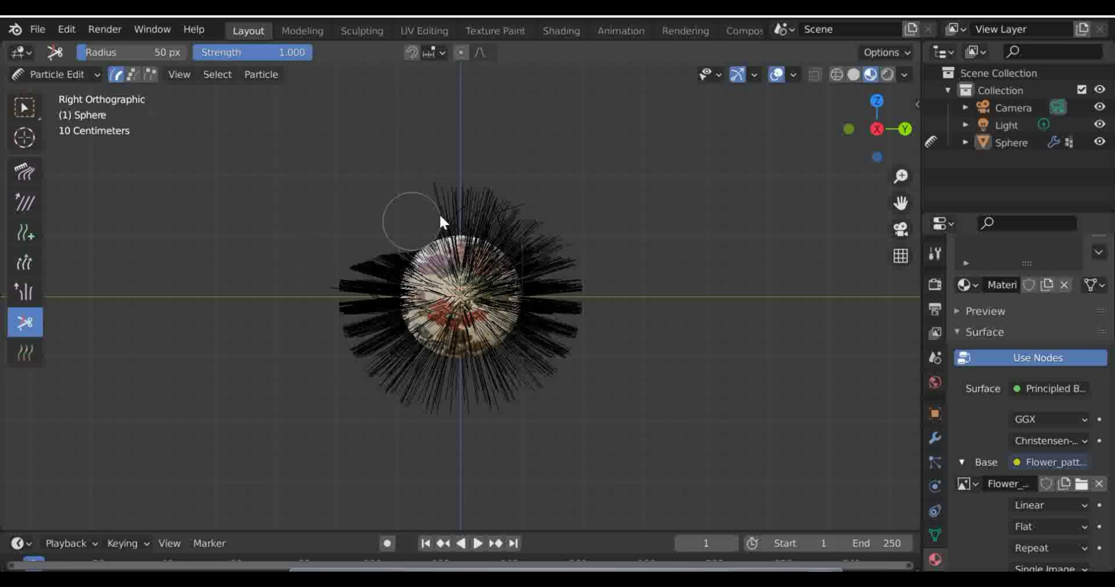
mouse_move(440, 222)
mouse_down()
mouse_move(603, 221)
mouse_move(366, 236)
mouse_move(356, 388)
mouse_move(385, 313)
mouse_move(367, 405)
mouse_move(346, 296)
mouse_move(368, 290)
mouse_move(373, 404)
mouse_move(470, 310)
mouse_move(534, 275)
mouse_move(552, 378)
mouse_move(546, 225)
mouse_move(550, 384)
mouse_move(531, 282)
mouse_move(556, 286)
mouse_move(561, 347)
mouse_move(550, 399)
mouse_move(527, 252)
mouse_move(484, 279)
mouse_move(509, 438)
mouse_move(472, 361)
mouse_move(467, 260)
mouse_move(450, 378)
mouse_up()
Comb the side hair downward, then trim strands over the sphere's front and right side
click(22, 169)
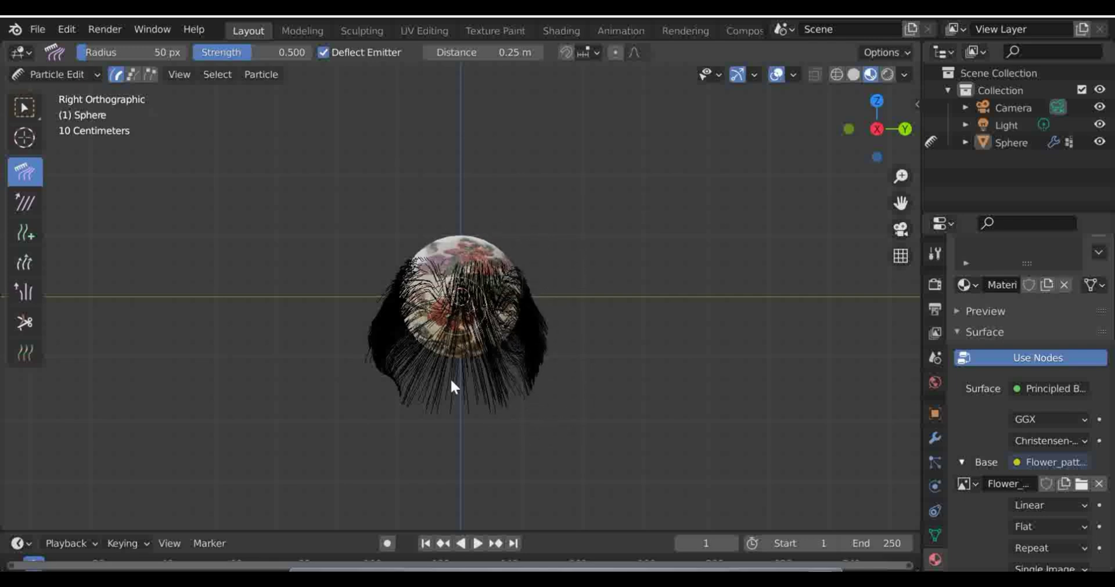
scroll(249, 259, up, 4)
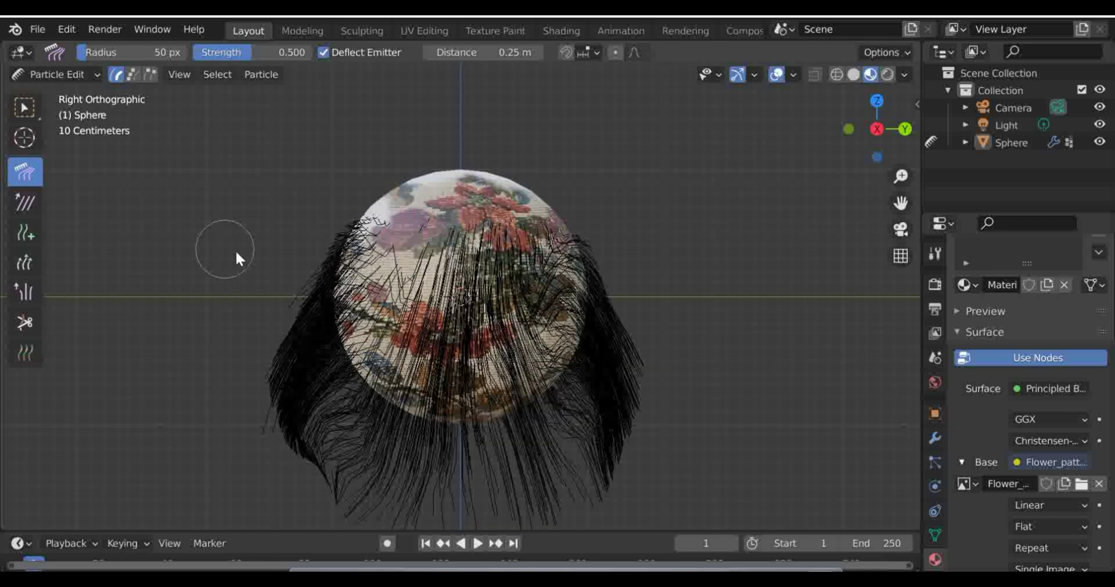
click(24, 322)
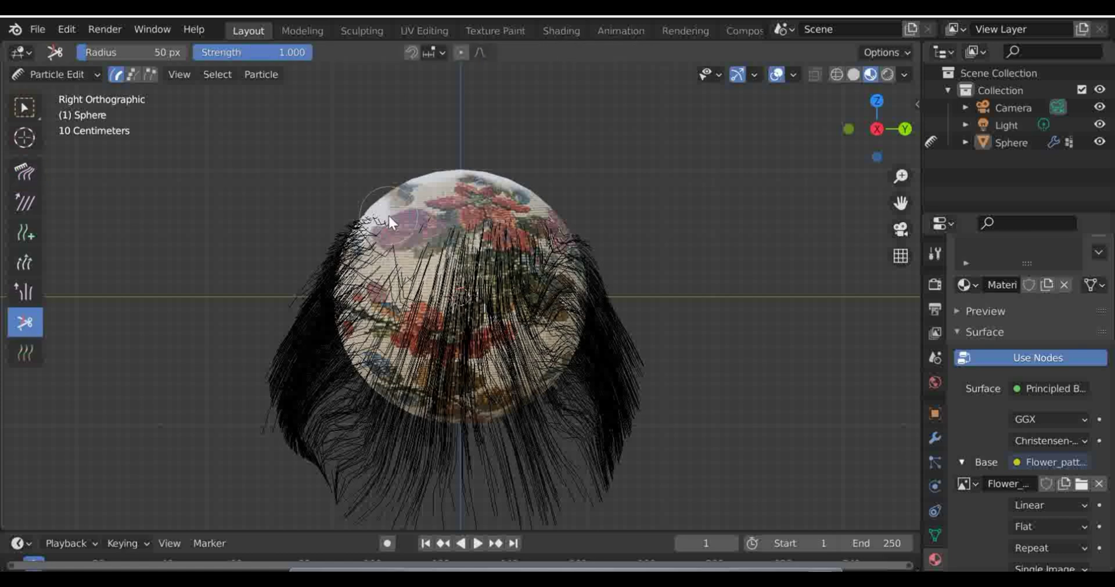
mouse_move(388, 214)
mouse_down()
mouse_move(417, 336)
mouse_move(514, 288)
mouse_move(445, 242)
mouse_move(443, 314)
mouse_move(382, 324)
mouse_move(375, 264)
mouse_up()
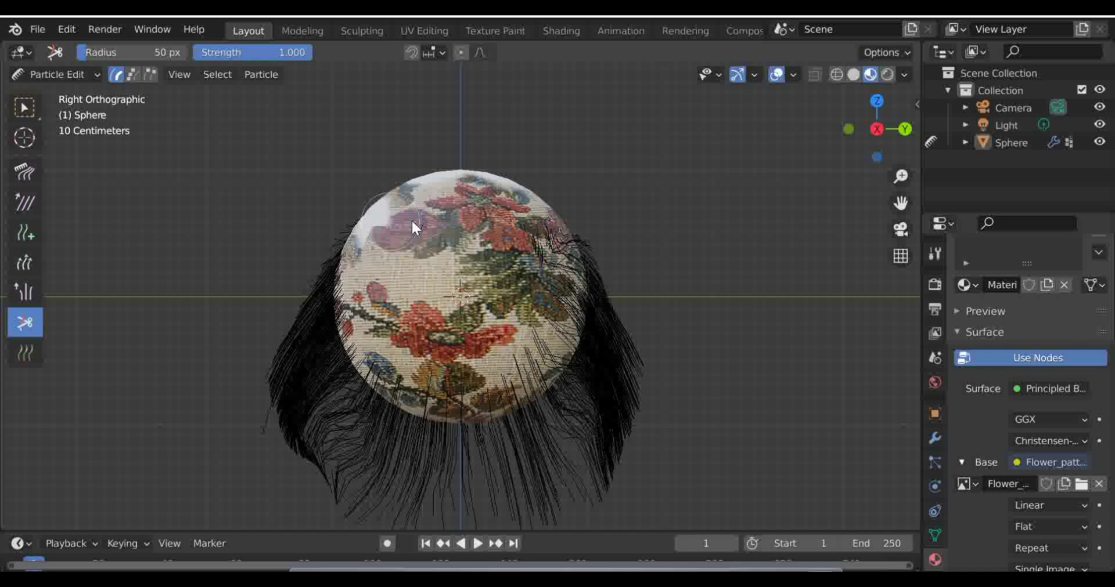
mouse_move(507, 224)
mouse_down()
mouse_move(538, 247)
mouse_move(538, 303)
mouse_move(501, 379)
mouse_move(427, 396)
mouse_move(395, 359)
mouse_move(364, 285)
mouse_up()
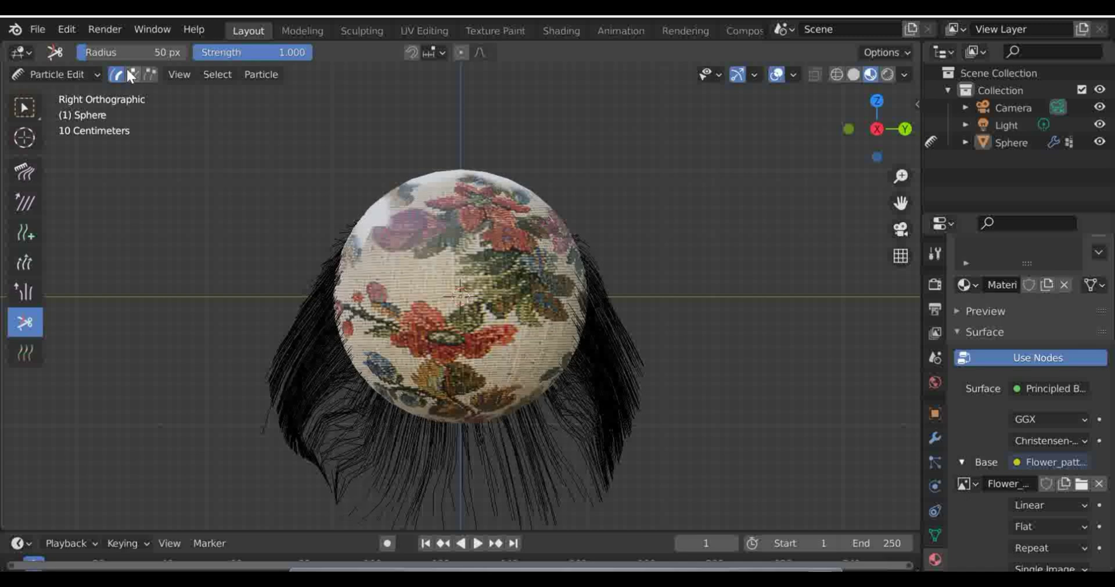
click(89, 71)
Inspect the trimmed hairstyle in Object Mode and Particle Edit from perspective and Right views
click(96, 97)
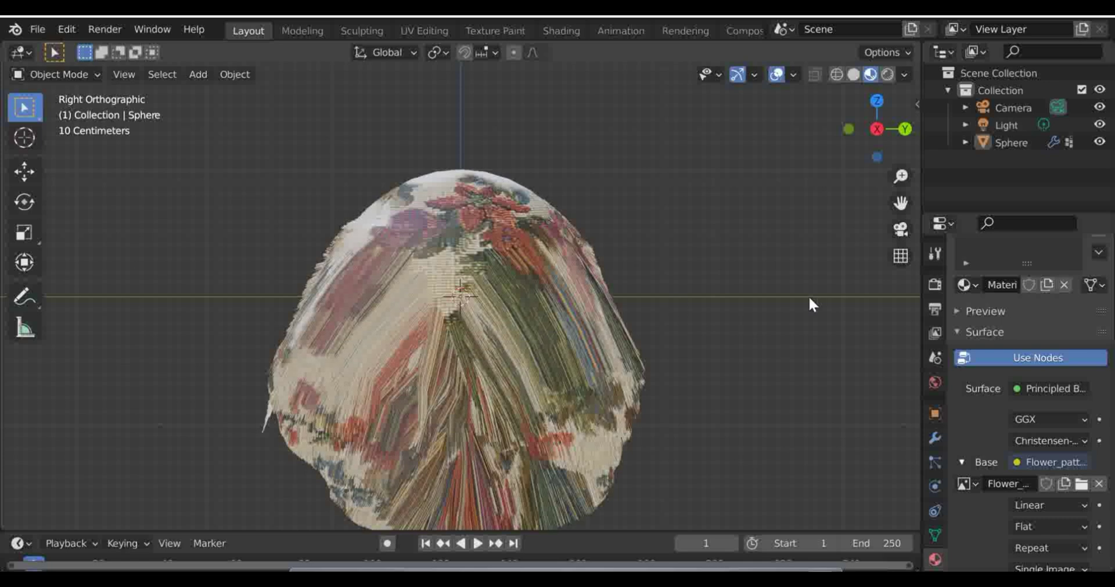
drag(877, 131, 486, 218)
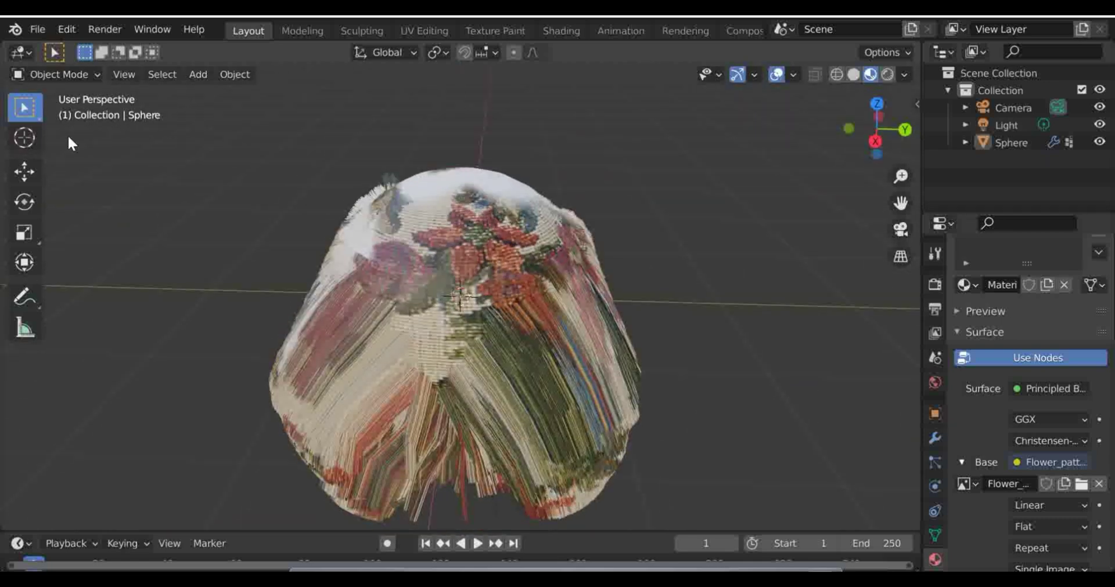
click(61, 75)
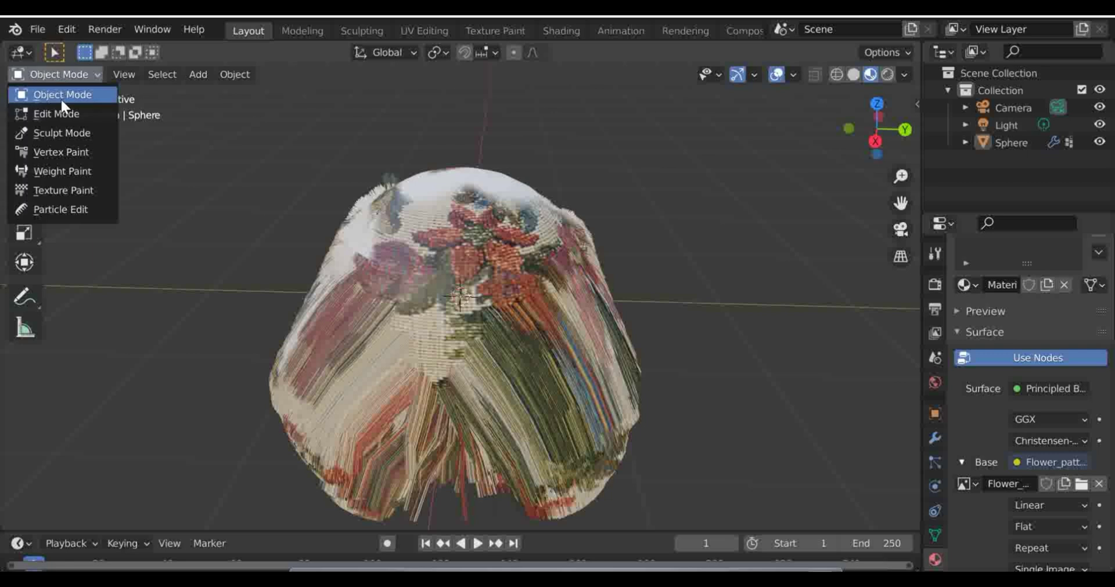
click(61, 209)
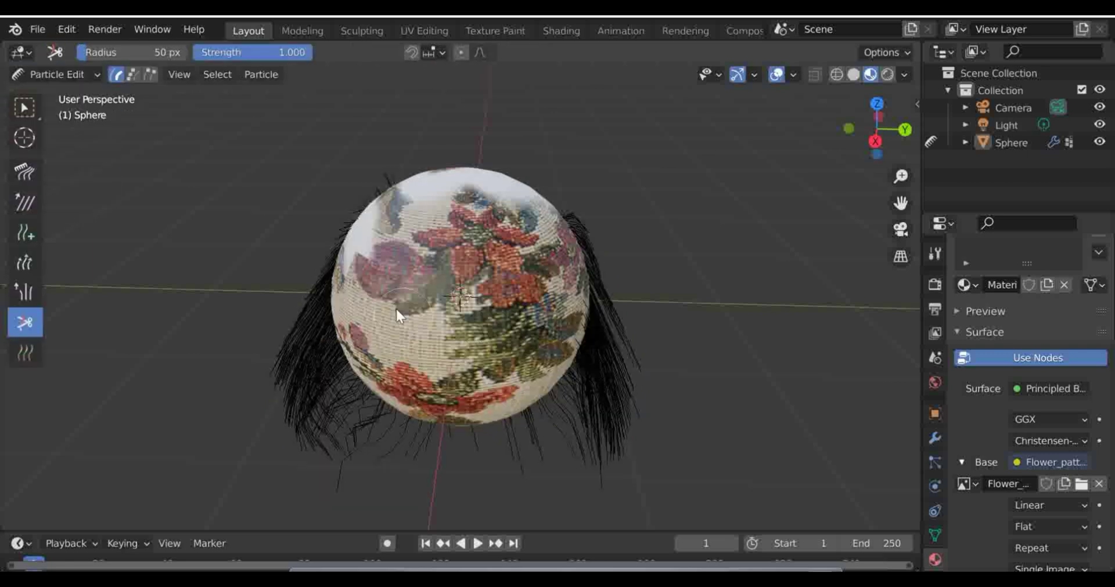
click(875, 142)
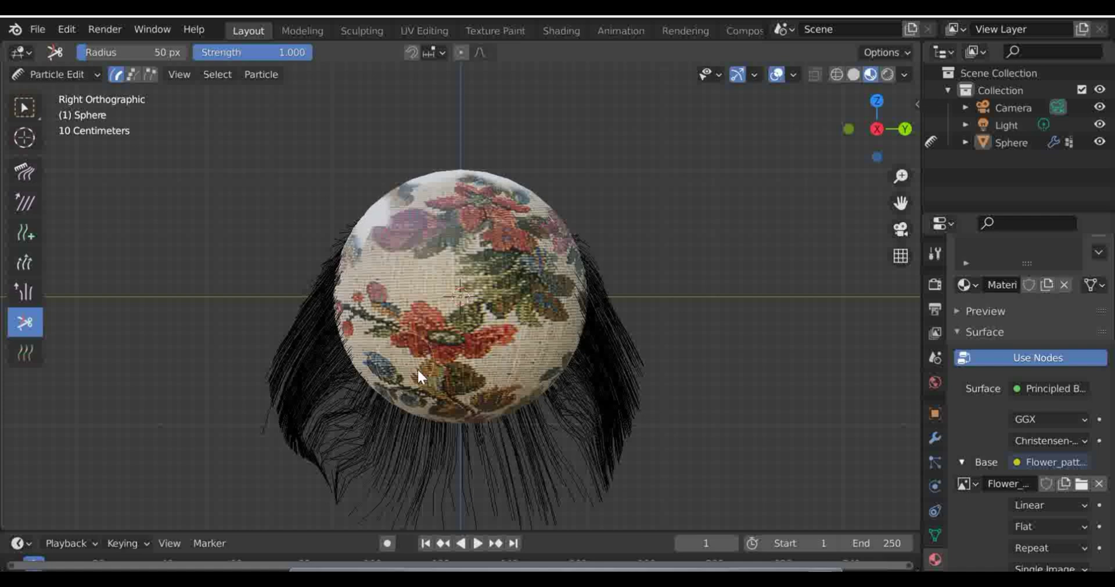
mouse_move(877, 133)
mouse_down()
mouse_move(436, 145)
mouse_move(617, 166)
mouse_move(671, 155)
mouse_move(46, 119)
mouse_move(175, 144)
mouse_up()
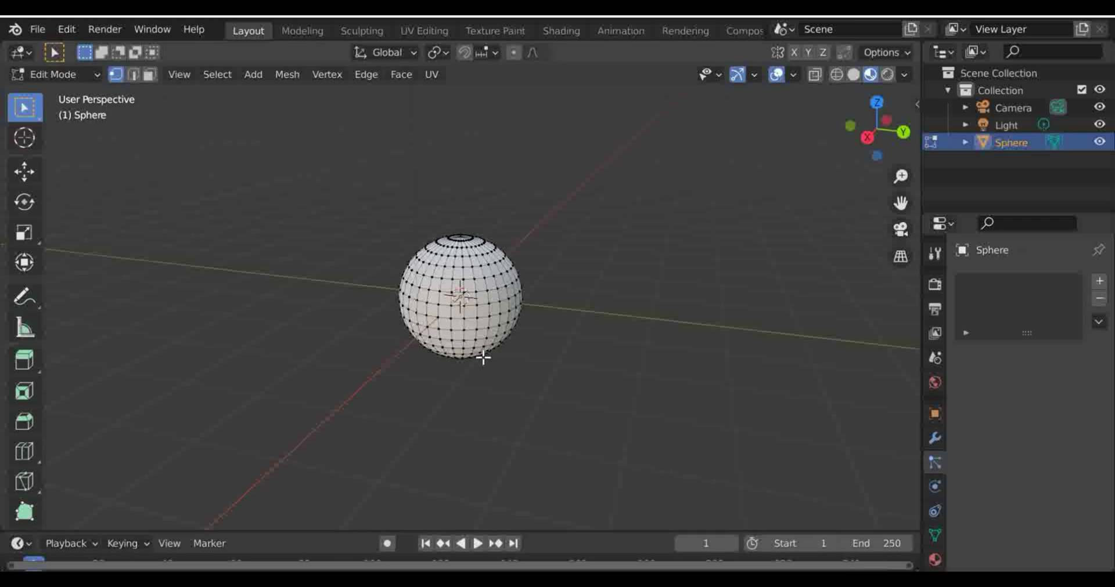
Select the whole sphere mesh, return to Object Mode, and level the view
drag(350, 207, 601, 384)
key(Tab)
drag(876, 129, 873, 138)
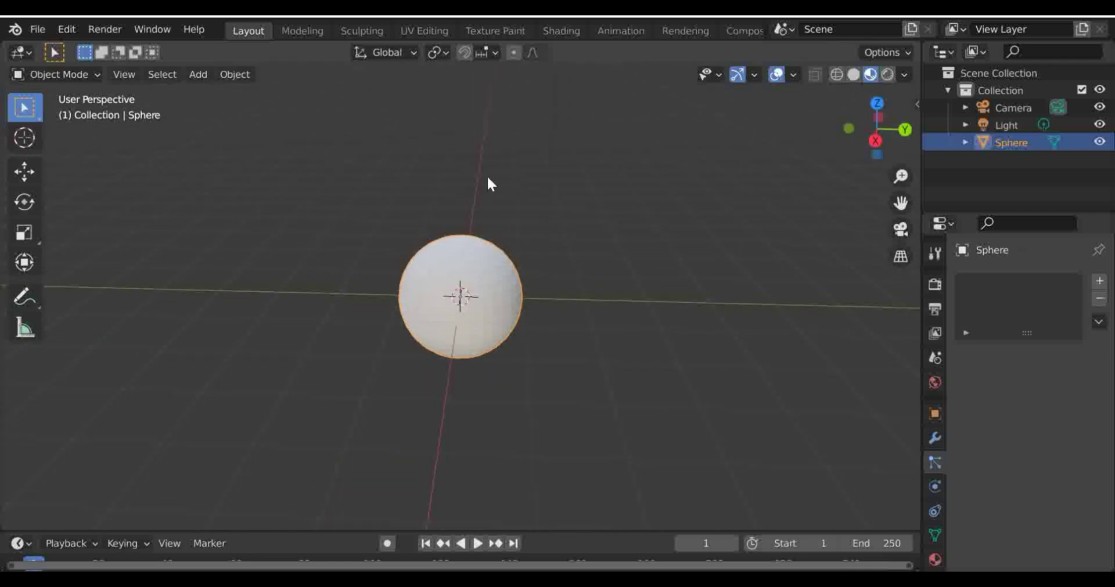
scroll(410, 205, up, 5)
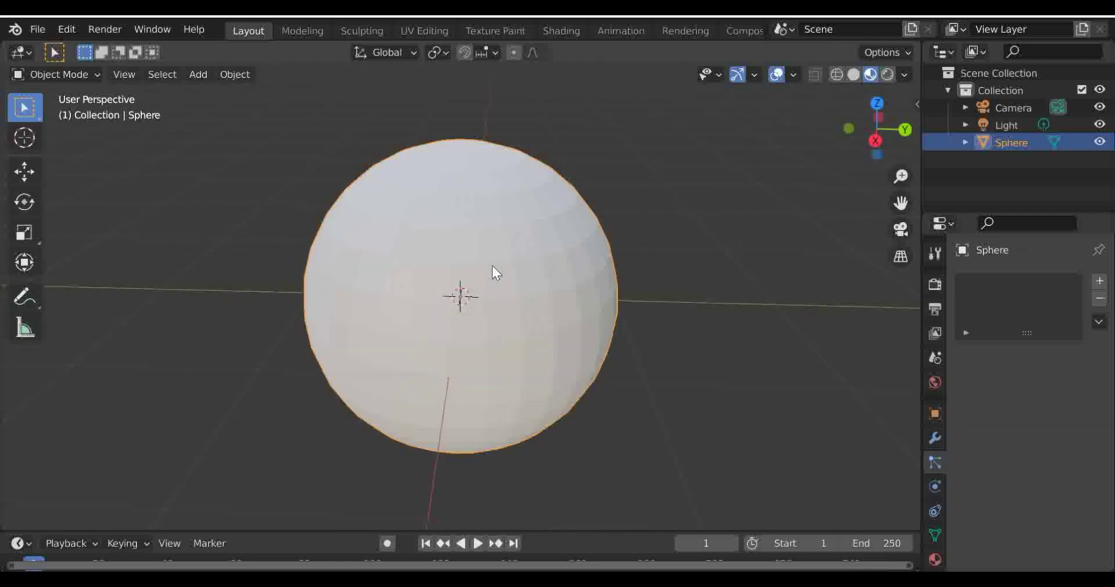
scroll(493, 266, down, 1)
Add and then remove particle systems, and select Material.005 in the sphere's materials
click(1097, 285)
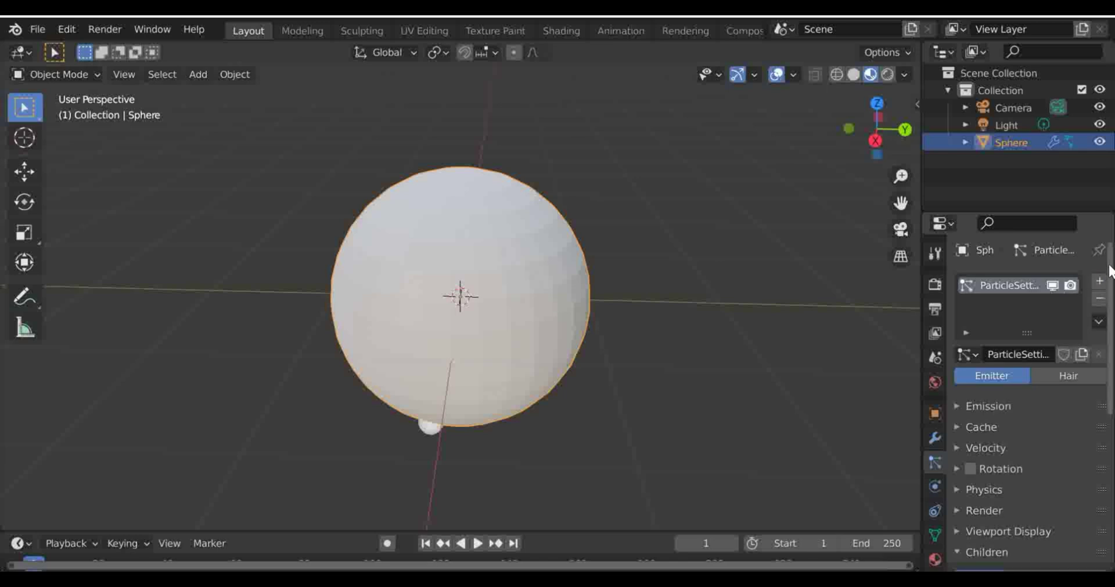
click(1097, 282)
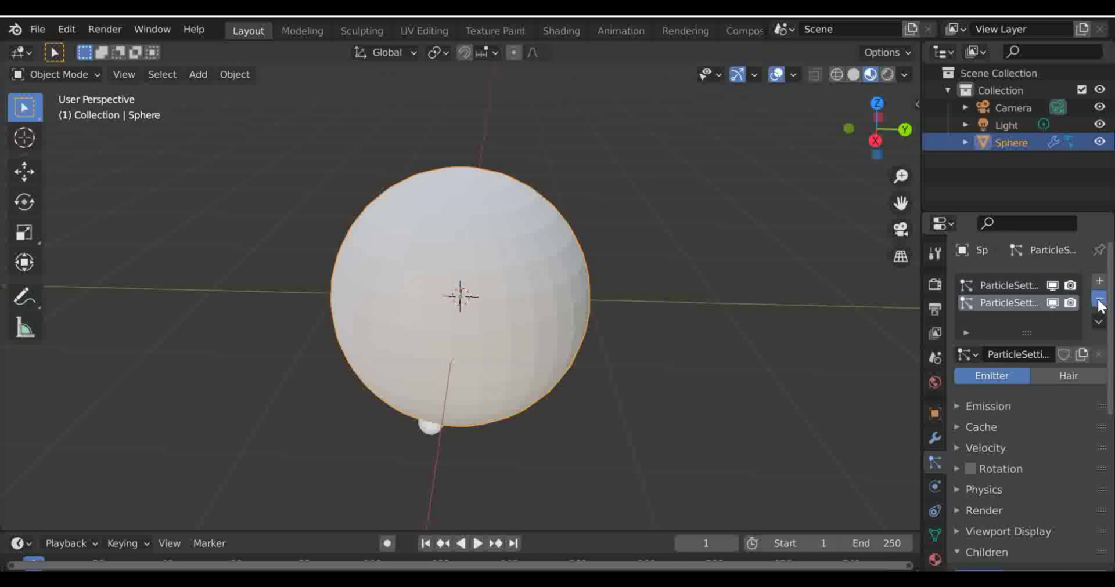
click(1099, 298)
click(1099, 299)
click(936, 559)
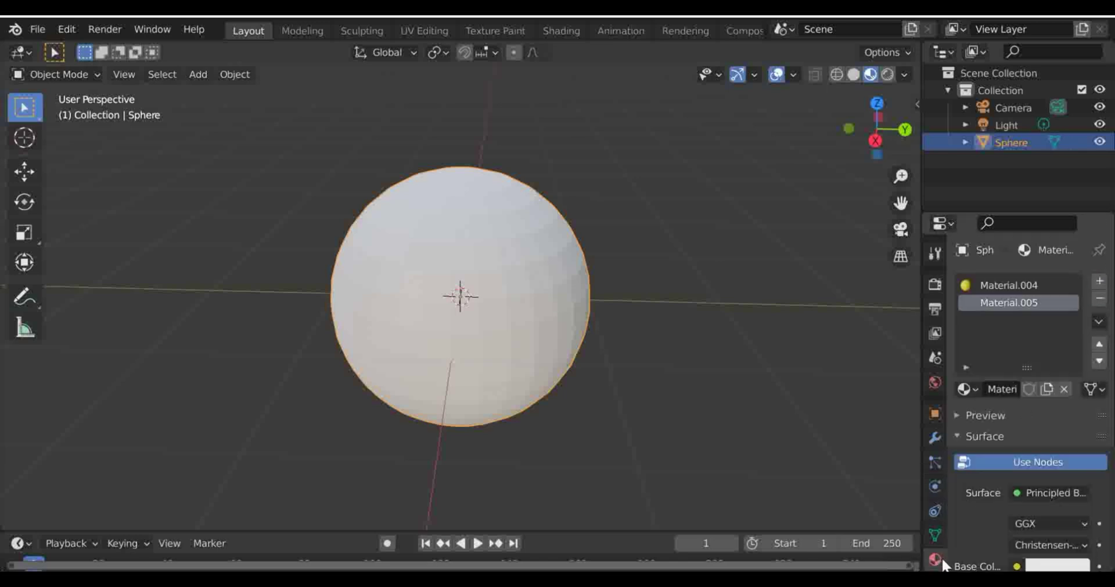
click(998, 285)
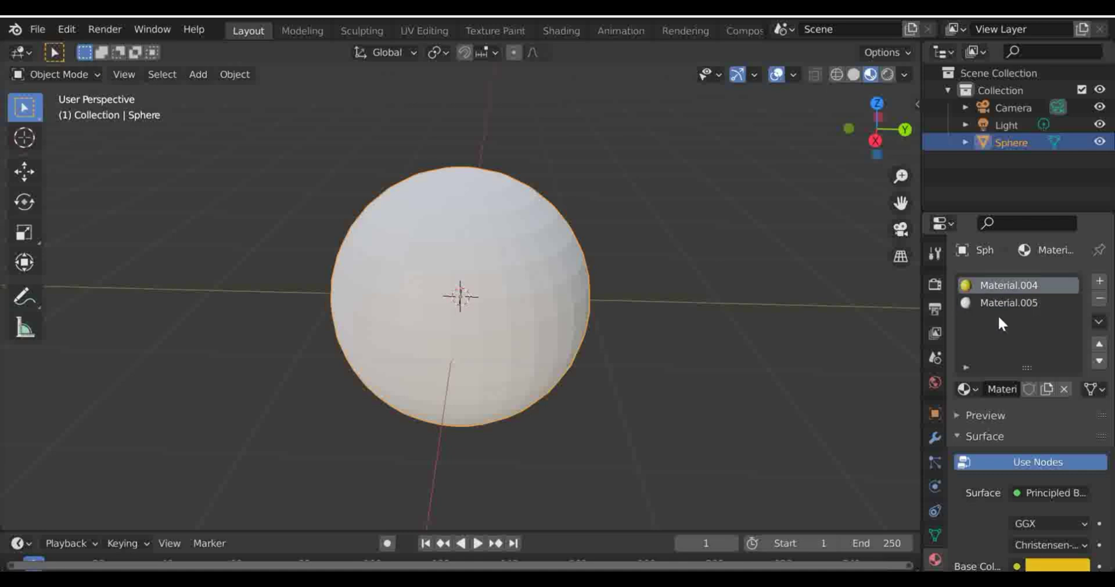
click(998, 302)
Set Material.005's base colour to blue and compare it with yellow Material.004
click(1045, 568)
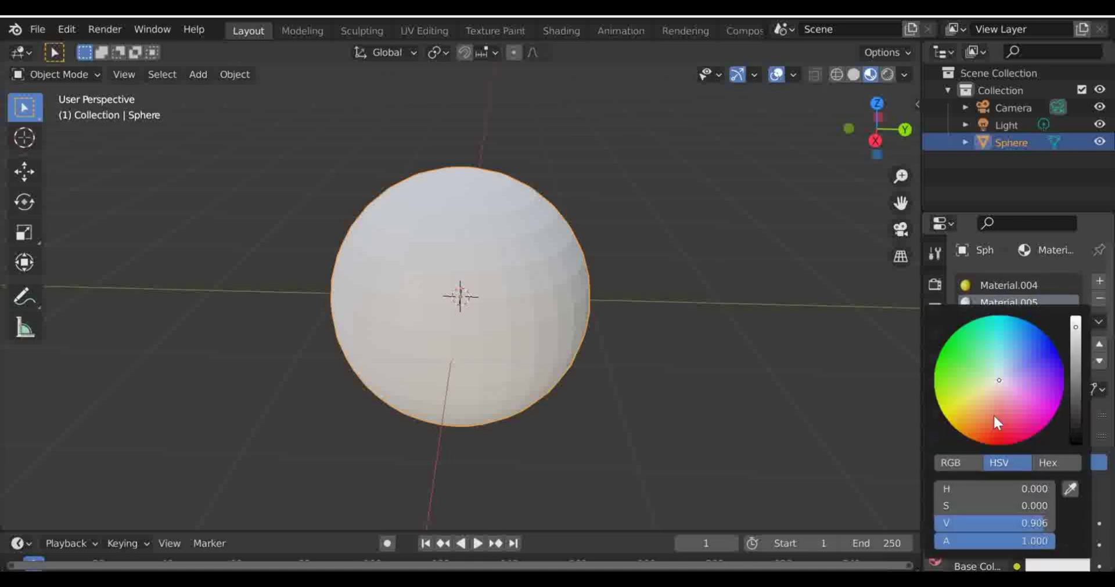
drag(993, 413, 1033, 356)
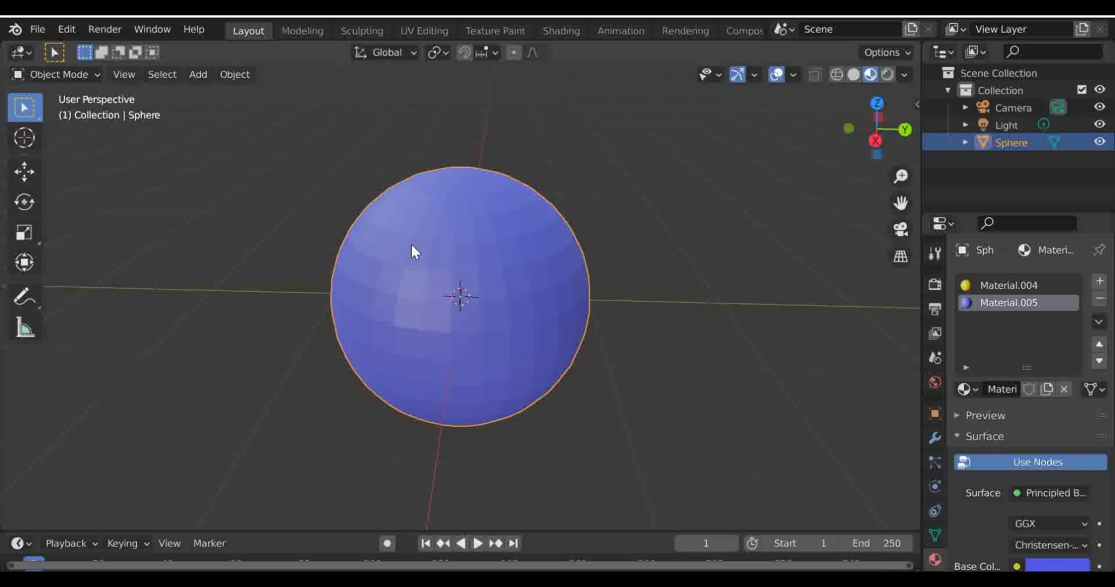
click(1008, 284)
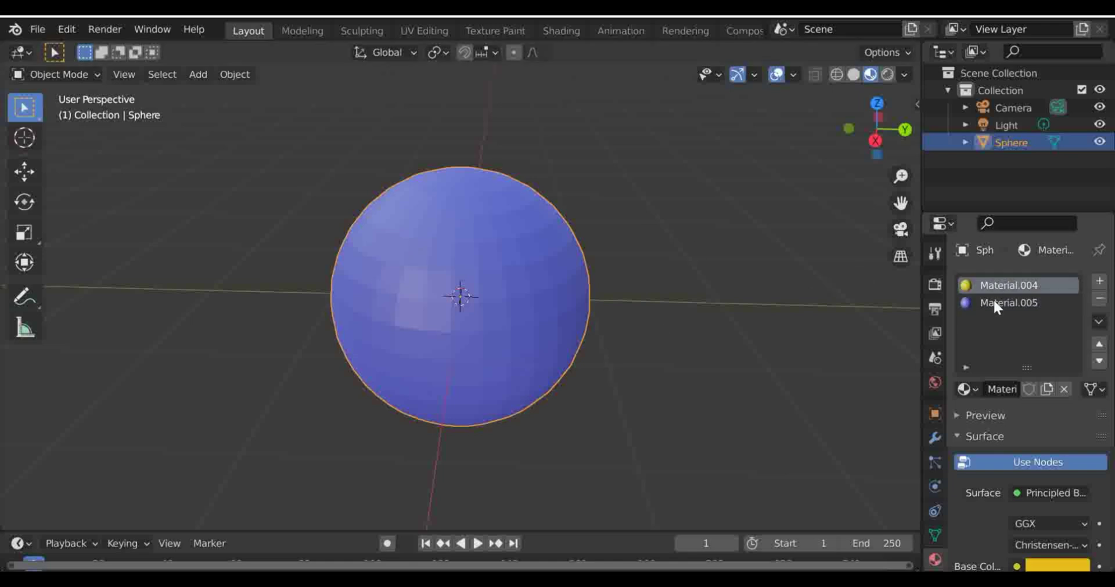
click(993, 300)
click(986, 286)
click(989, 305)
In Edit Mode, assign yellow Material.004 to all faces, then blue Material.005 to a selected region
key(Tab)
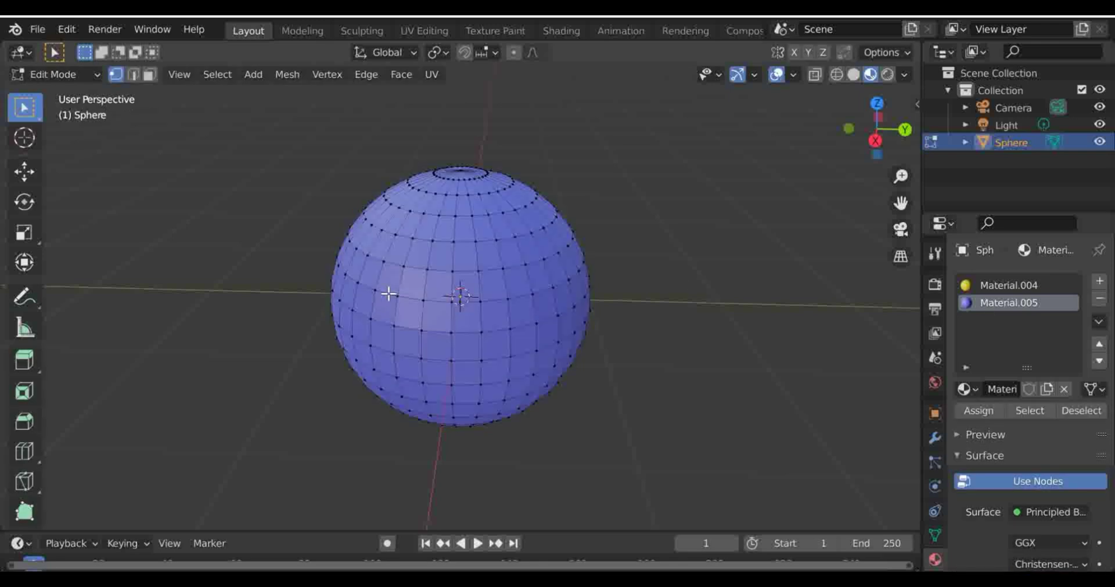
key(a)
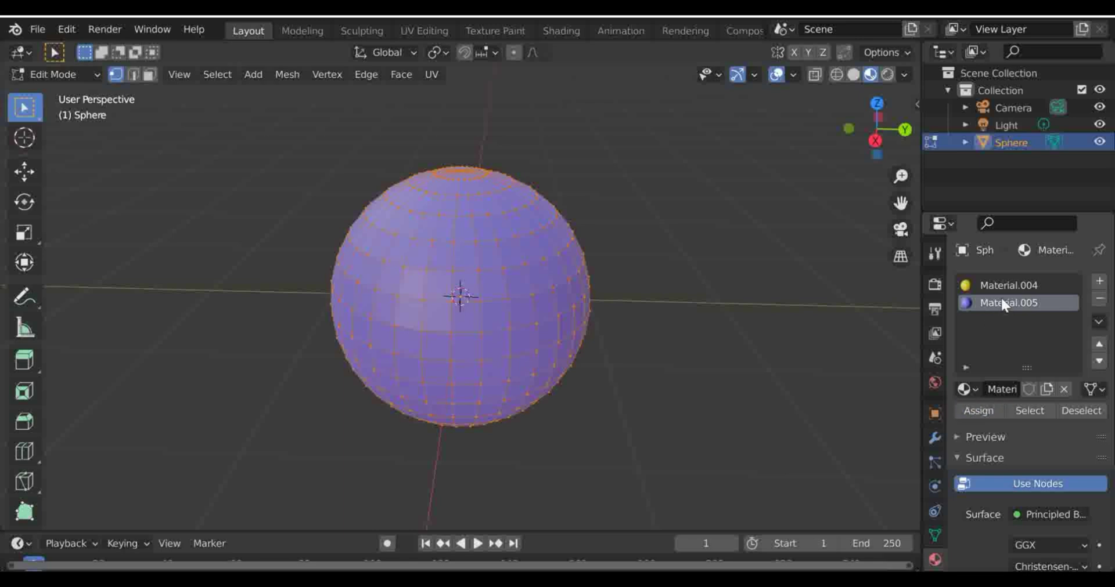
click(995, 281)
click(977, 412)
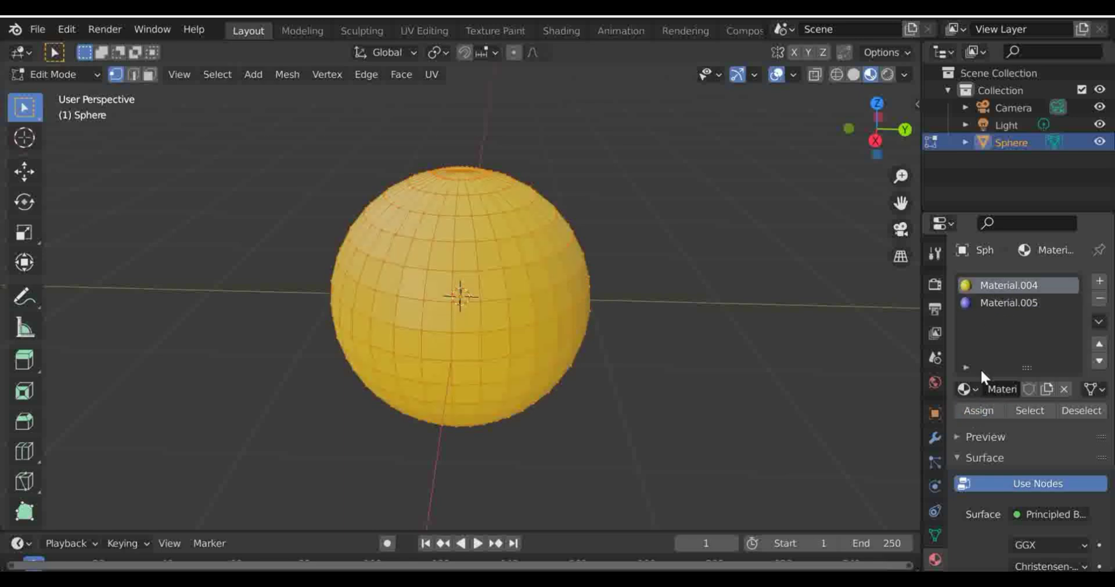
click(1006, 303)
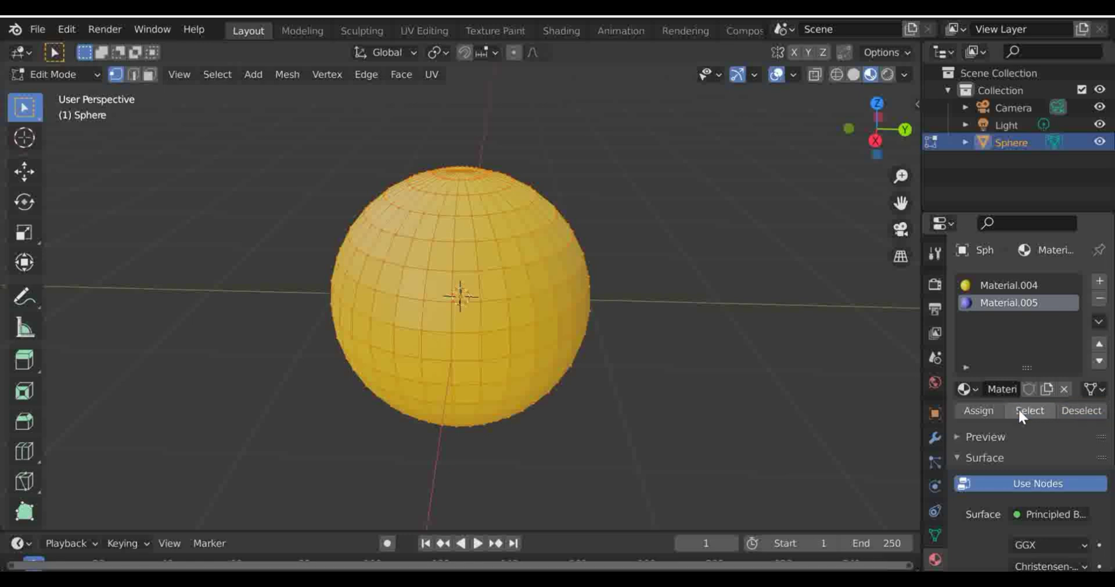
drag(264, 159, 613, 445)
click(979, 411)
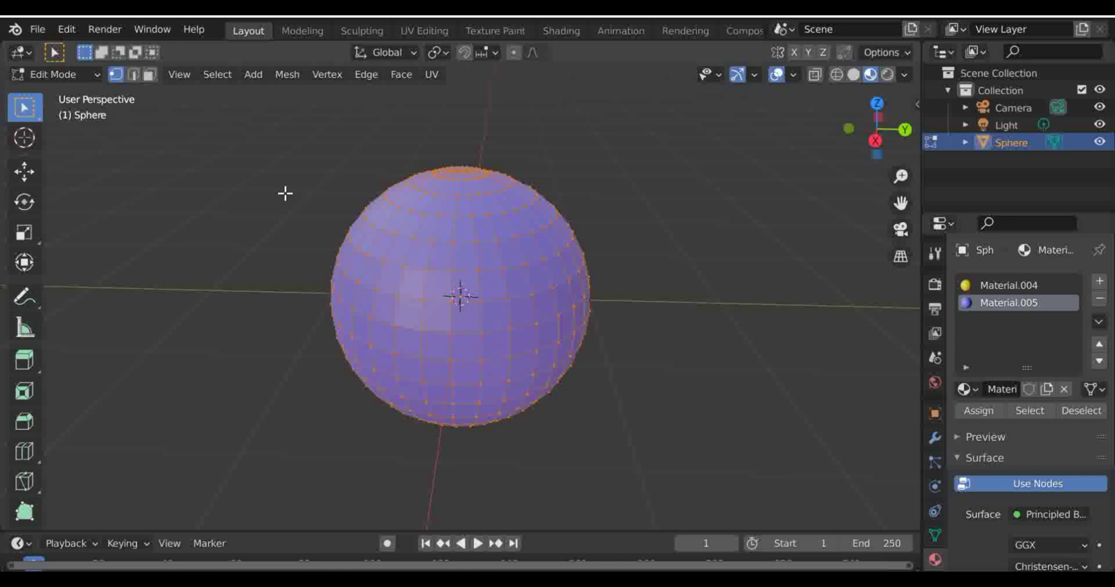
key(Tab)
Add a Hair particle system to the sphere with Interpolated children
scroll(615, 339, down, 3)
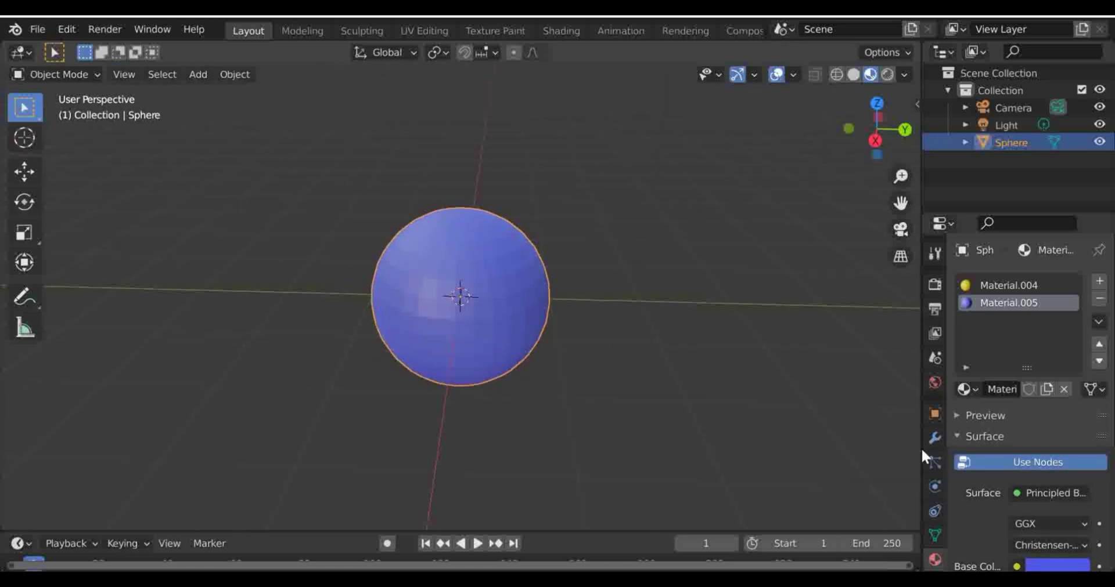
click(933, 463)
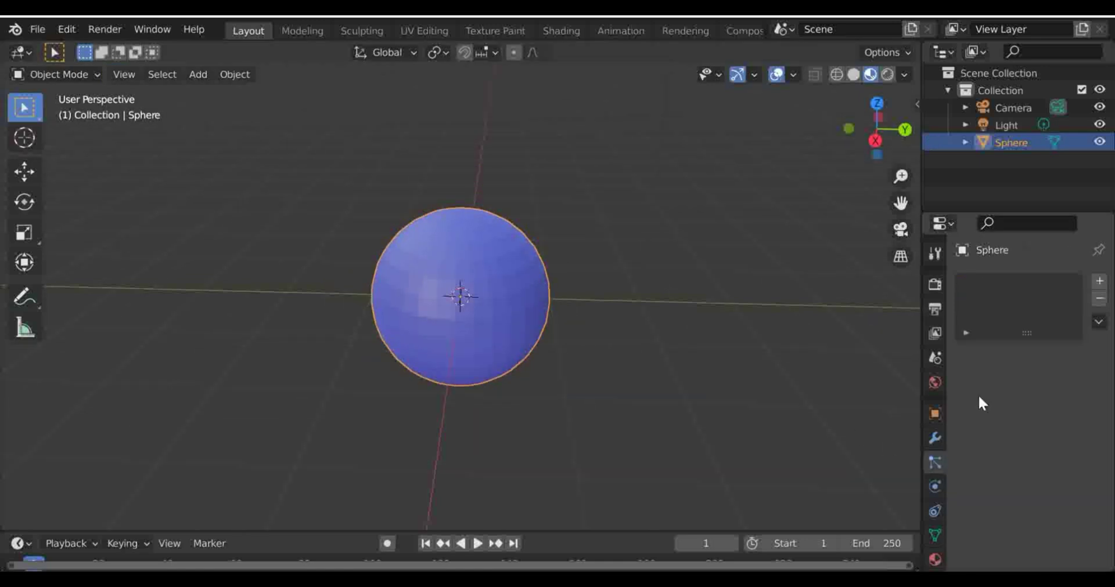
click(1098, 281)
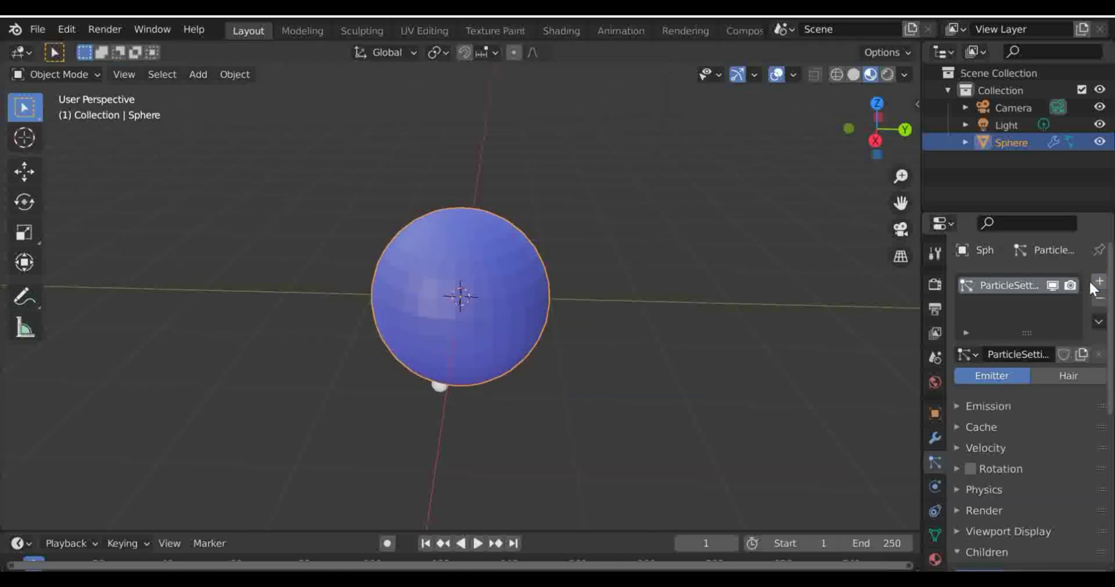
click(1046, 375)
scroll(1048, 508, down, 2)
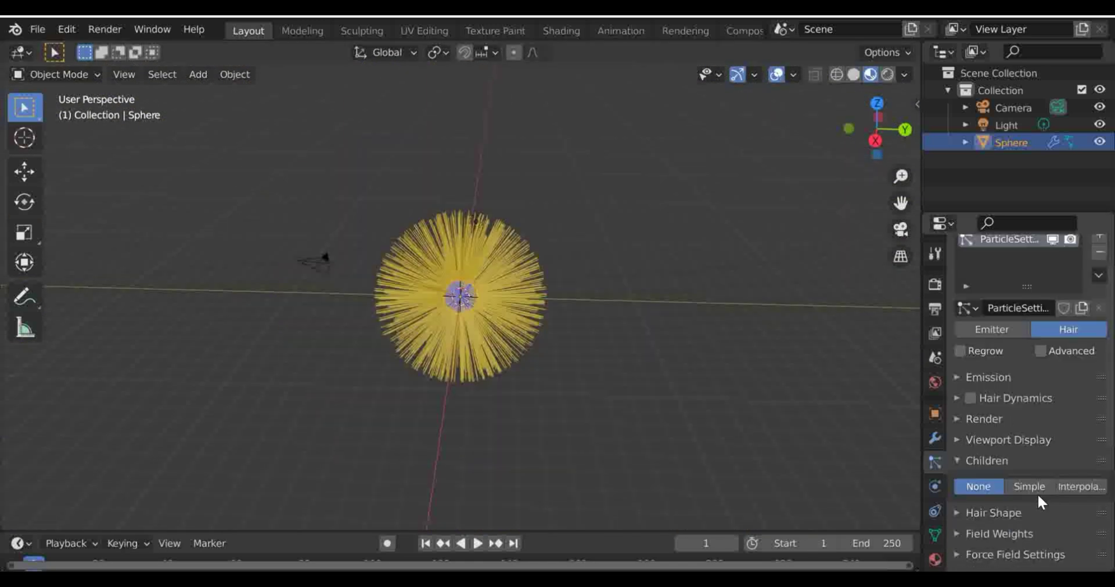
click(1081, 486)
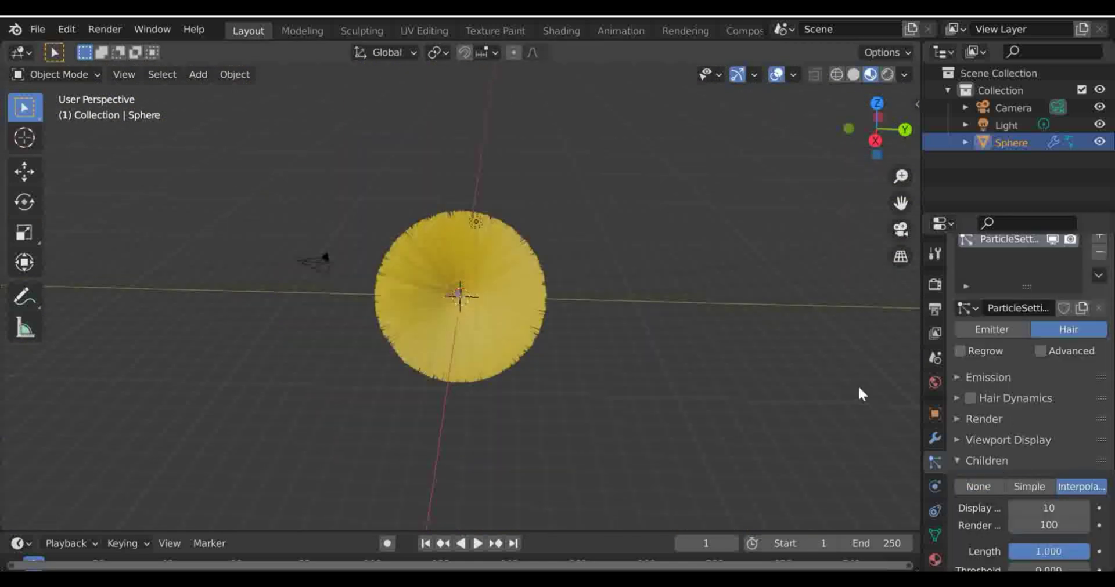
Orbit around the sphere to inspect the dense yellow hair
scroll(712, 340, up, 5)
drag(872, 123, 312, 450)
scroll(312, 451, up, 5)
scroll(448, 293, down, 5)
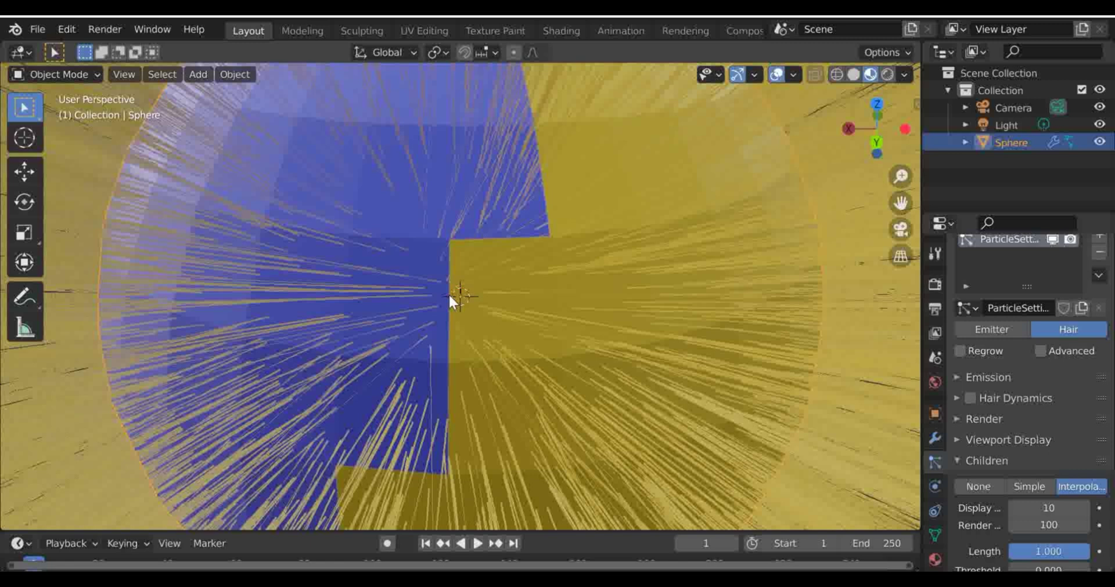
scroll(445, 289, down, 2)
scroll(444, 289, down, 2)
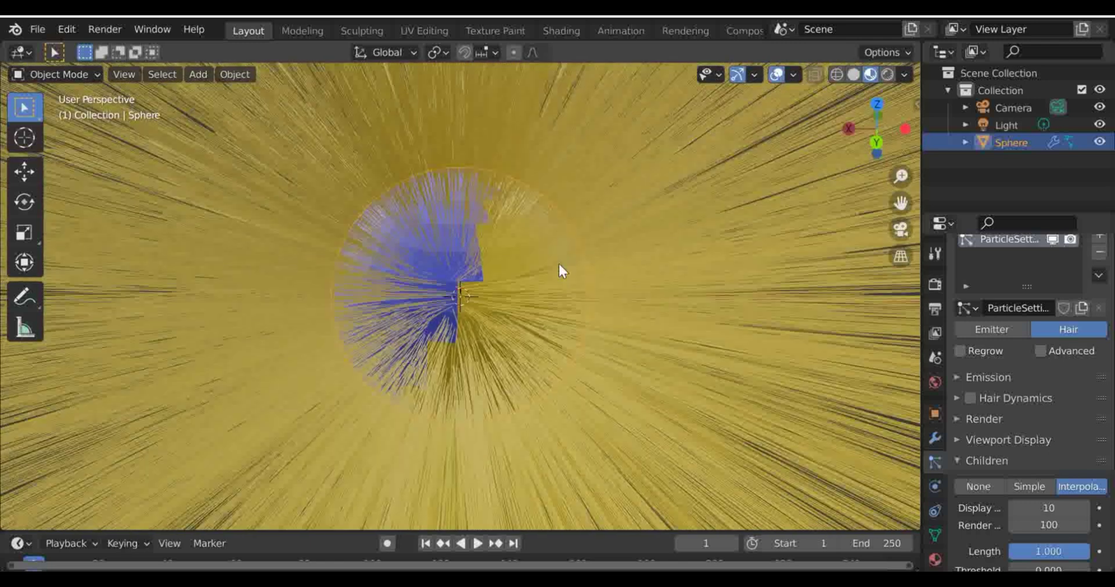
drag(877, 125, 932, 134)
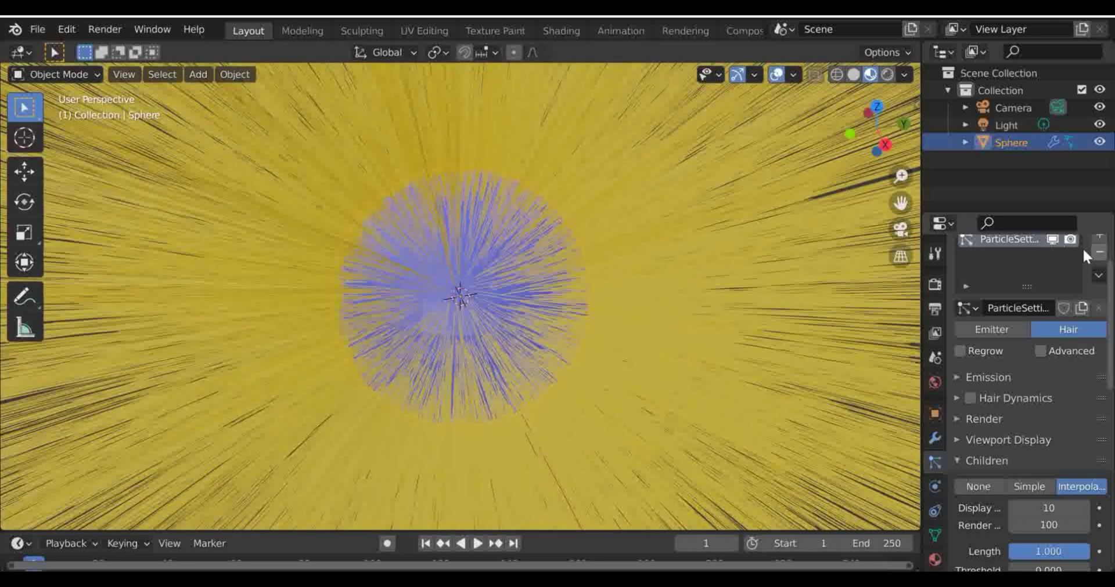
Hide the hair and assign Material.005 to the whole sphere in Edit Mode
click(1053, 239)
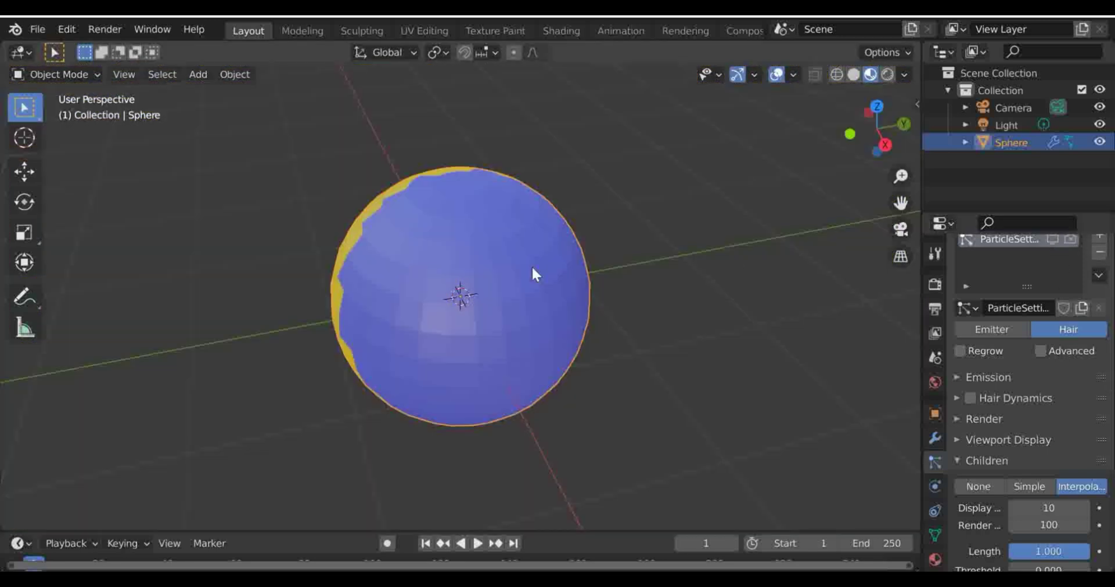
drag(873, 125, 833, 138)
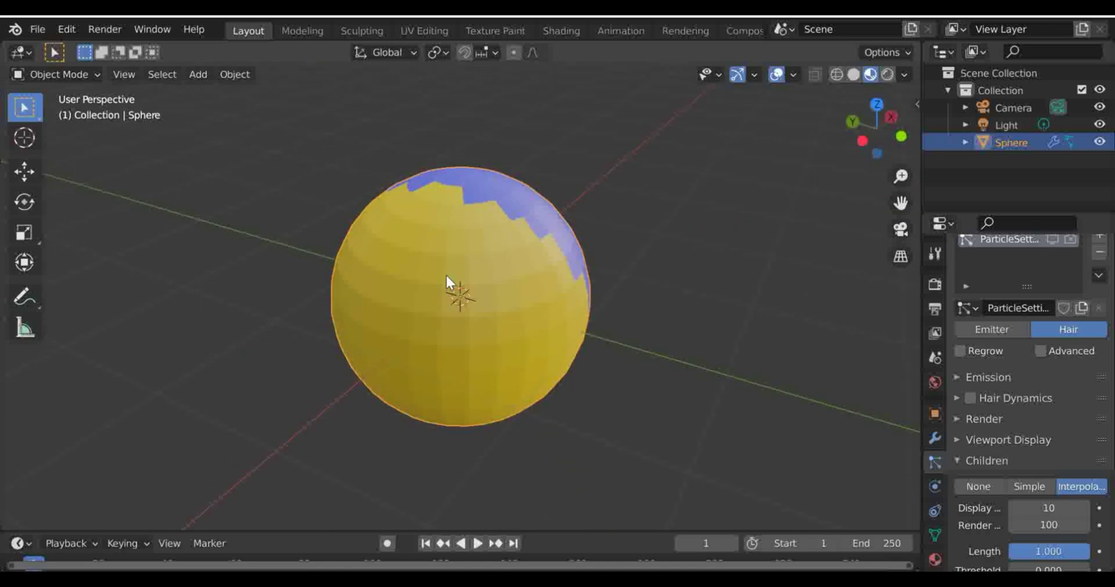
key(Tab)
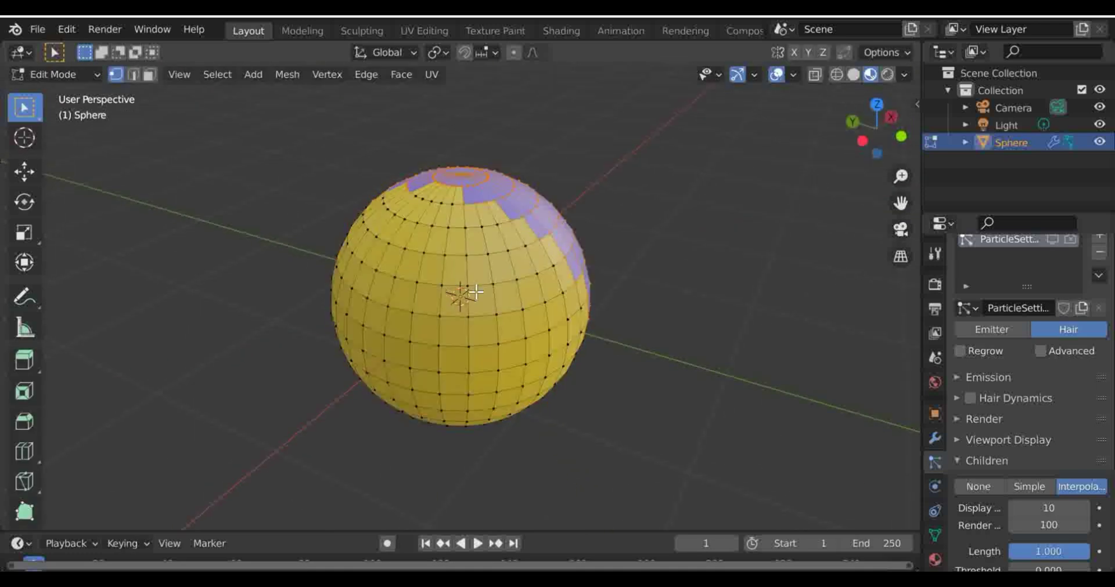
key(a)
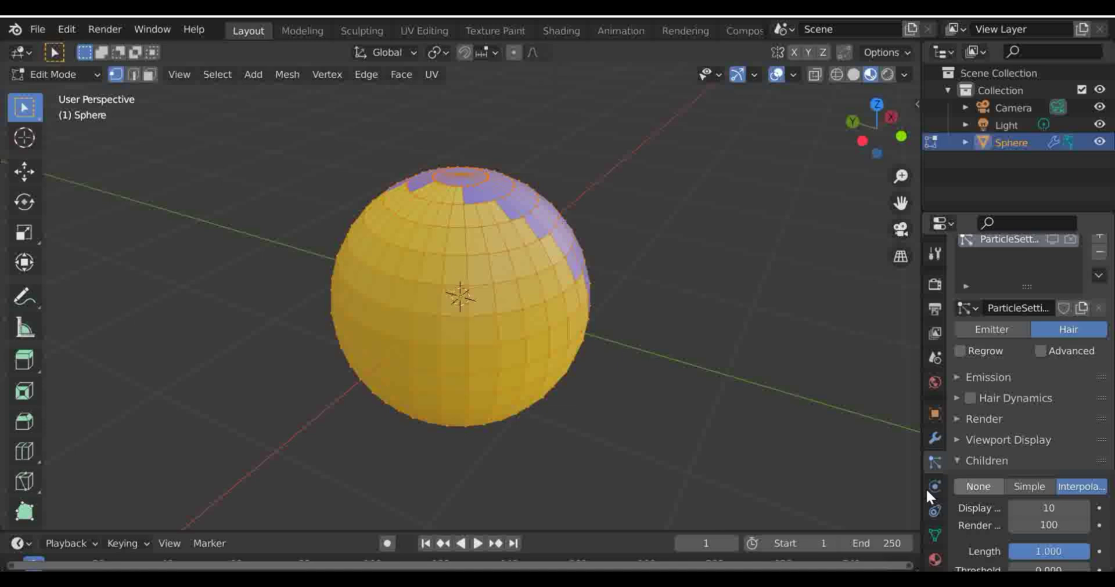
click(934, 559)
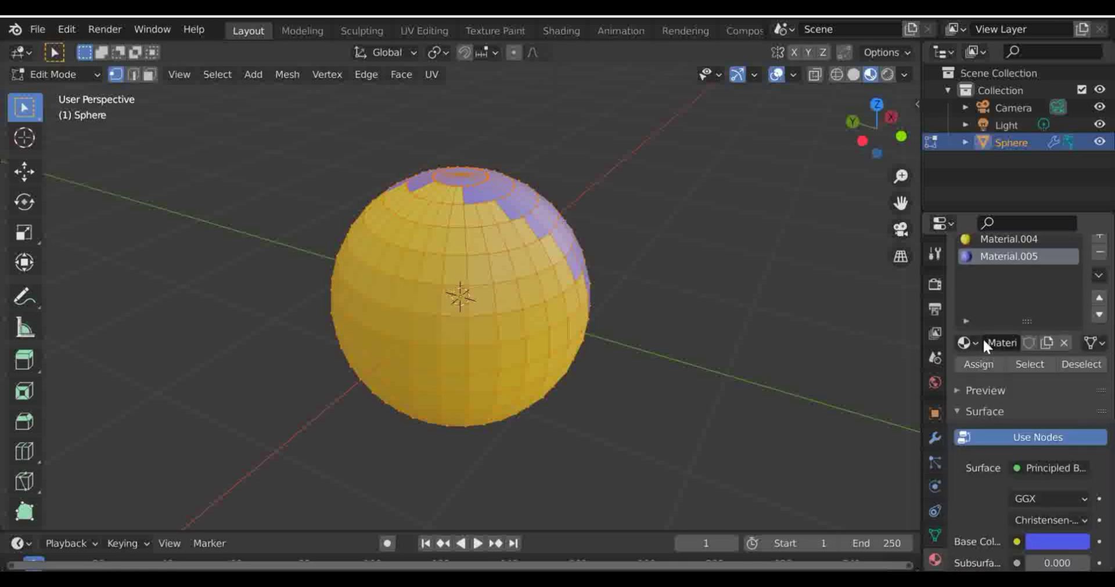
click(977, 364)
key(Tab)
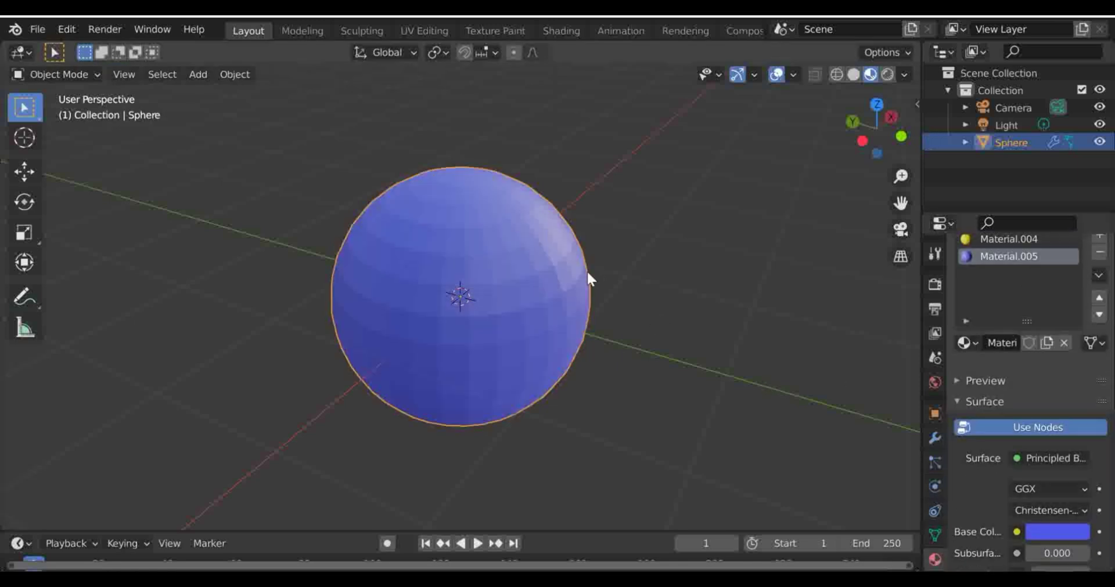
Re-enable the particle system's viewport display to show the yellow hair again
click(934, 463)
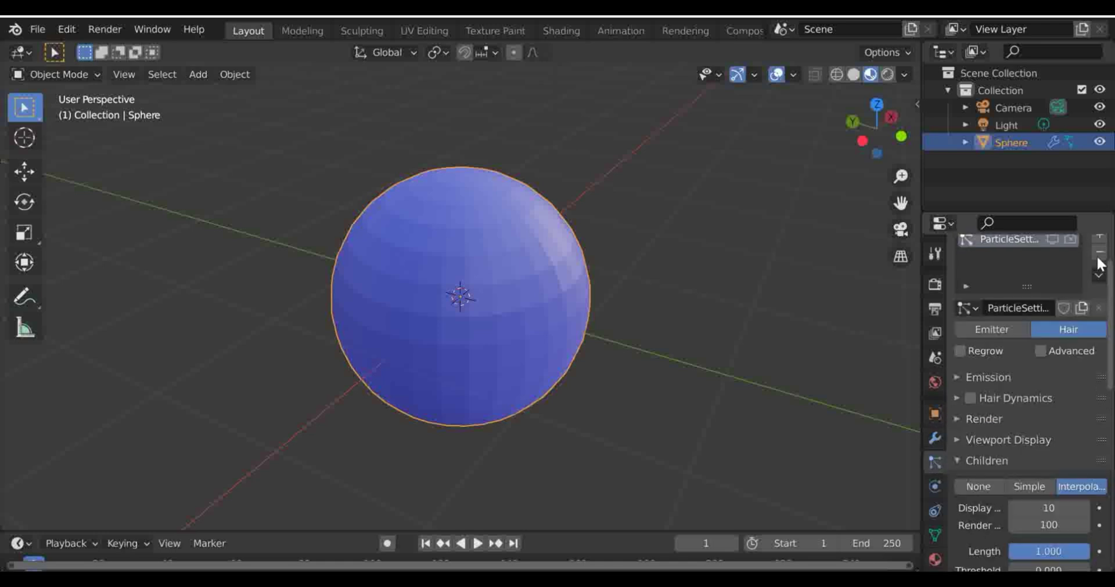
click(1051, 238)
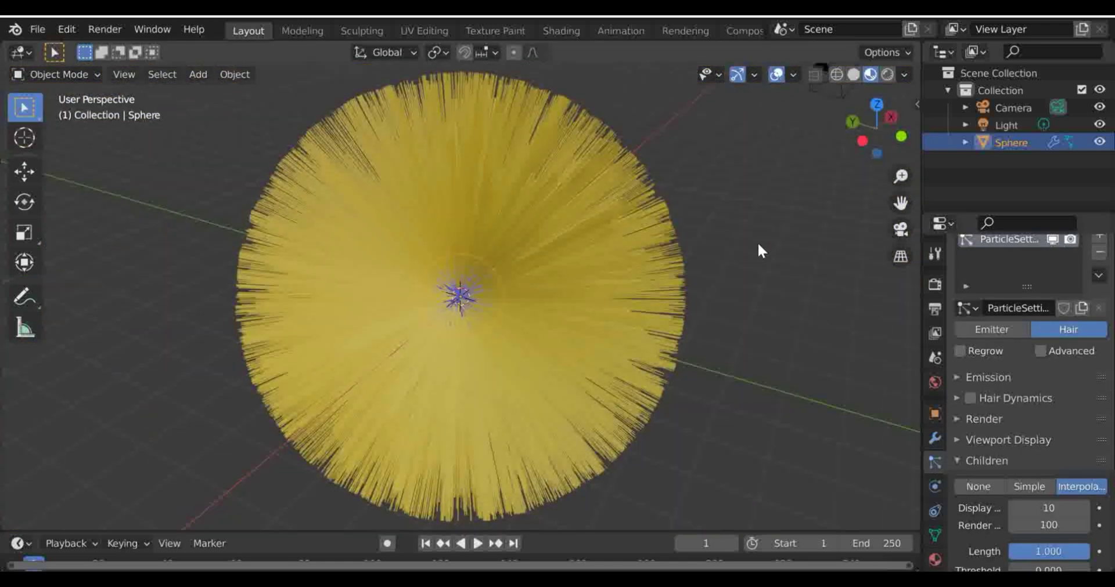
scroll(757, 244, up, 5)
scroll(757, 245, down, 5)
scroll(418, 252, up, 4)
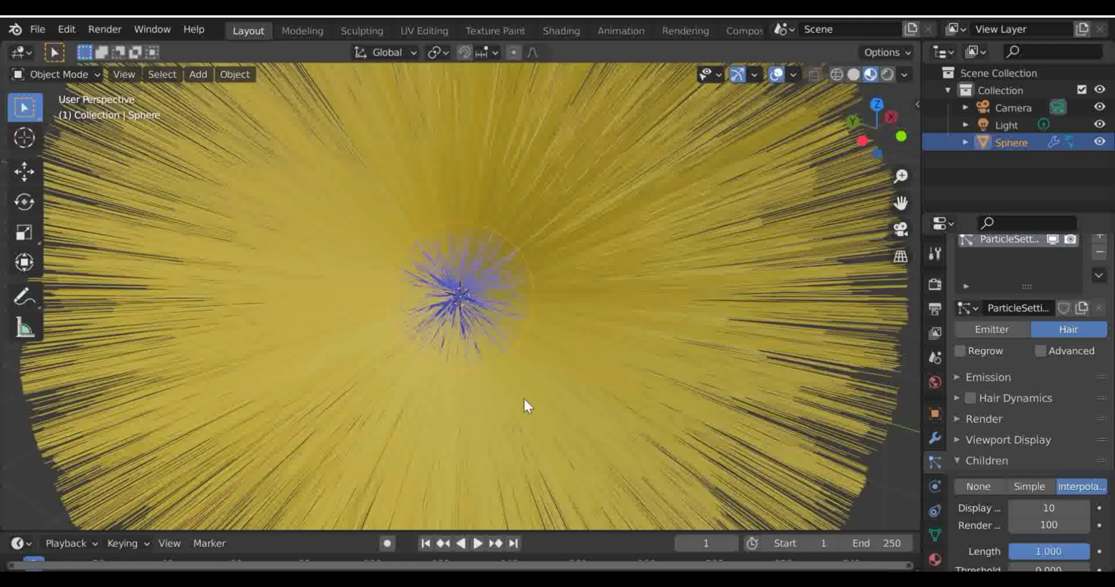
scroll(505, 348, up, 3)
scroll(406, 250, up, 4)
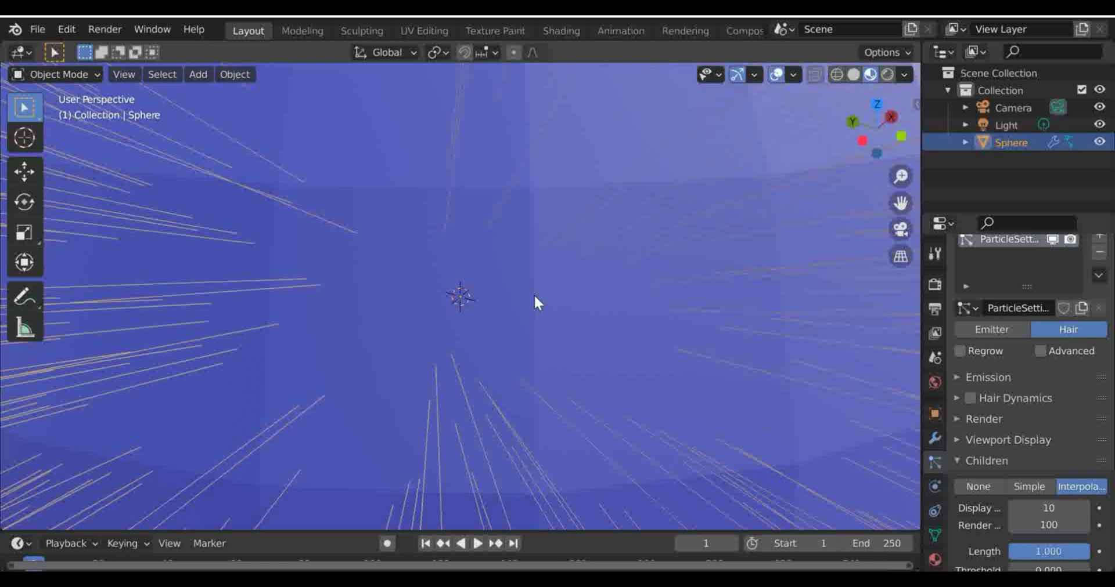
scroll(555, 242, down, 8)
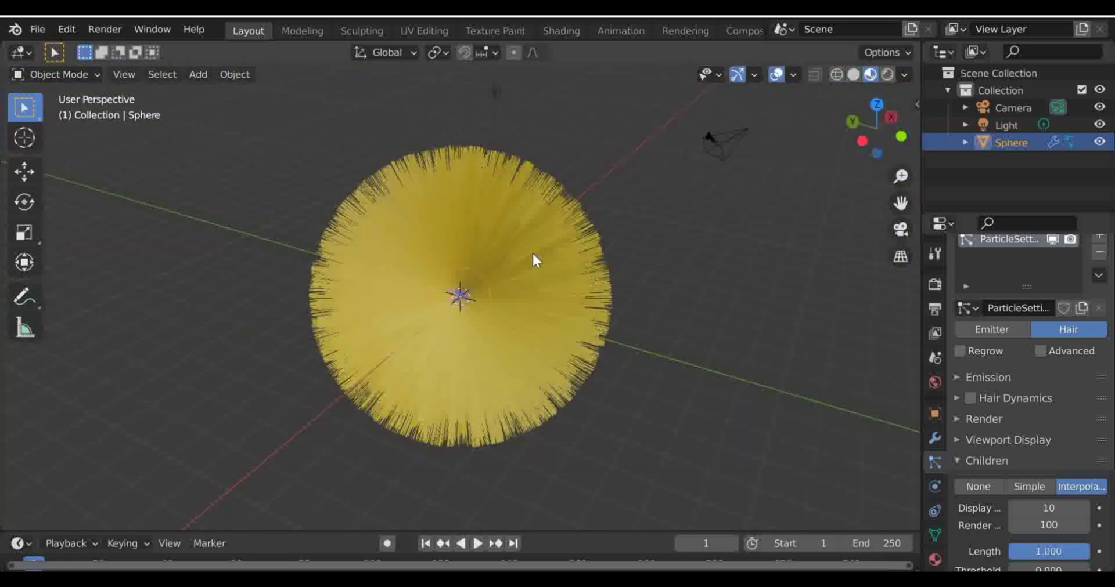
scroll(533, 255, up, 2)
Switch the sphere to Particle Edit mode and view it from the front
click(53, 74)
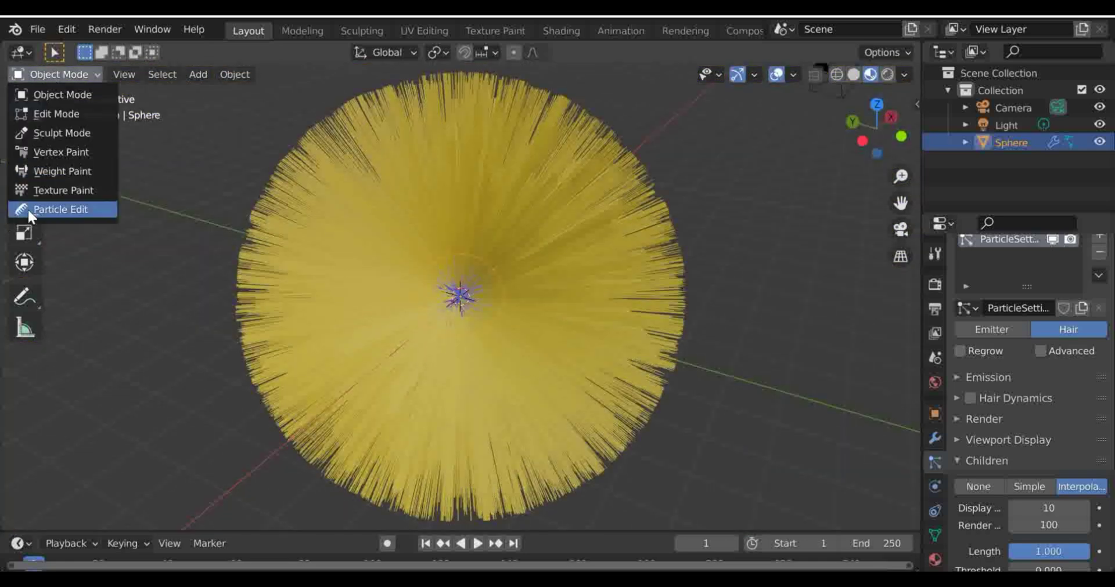
click(29, 210)
click(901, 136)
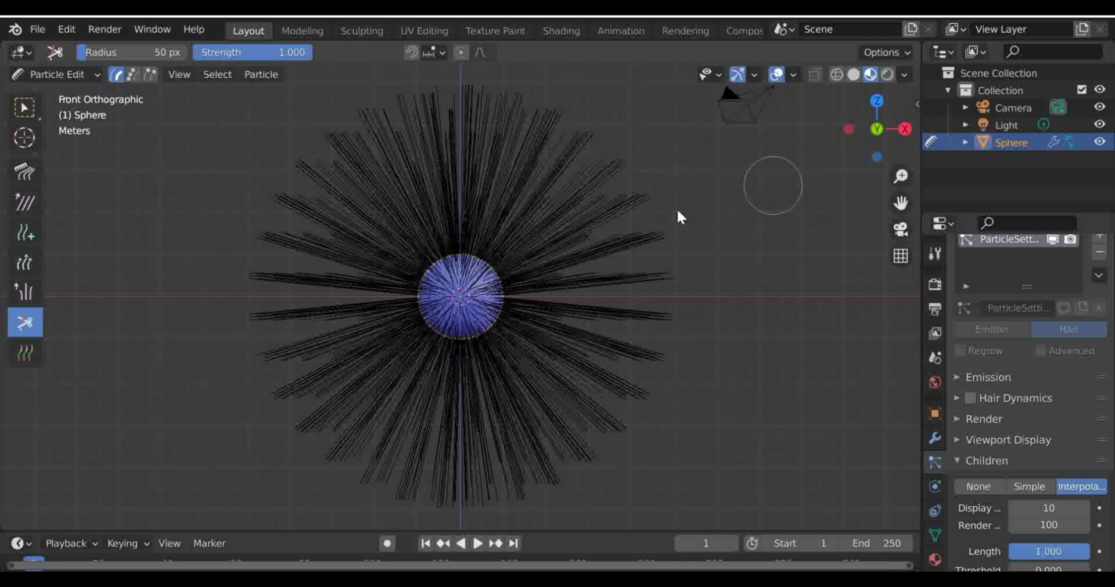
Trim the long hair strands on the lower left and right with the Cut brush, undoing a first cut
mouse_move(243, 295)
mouse_down()
mouse_move(271, 260)
mouse_move(408, 172)
mouse_move(477, 173)
mouse_move(600, 247)
mouse_move(620, 348)
mouse_move(579, 259)
mouse_move(432, 172)
mouse_move(391, 167)
mouse_move(364, 199)
mouse_move(449, 194)
mouse_move(386, 205)
mouse_move(357, 260)
mouse_move(334, 350)
mouse_move(371, 459)
mouse_move(492, 481)
mouse_move(576, 404)
mouse_move(591, 340)
mouse_move(560, 360)
mouse_move(595, 325)
mouse_move(586, 288)
mouse_move(567, 395)
mouse_move(502, 426)
mouse_move(397, 436)
mouse_move(361, 318)
mouse_up()
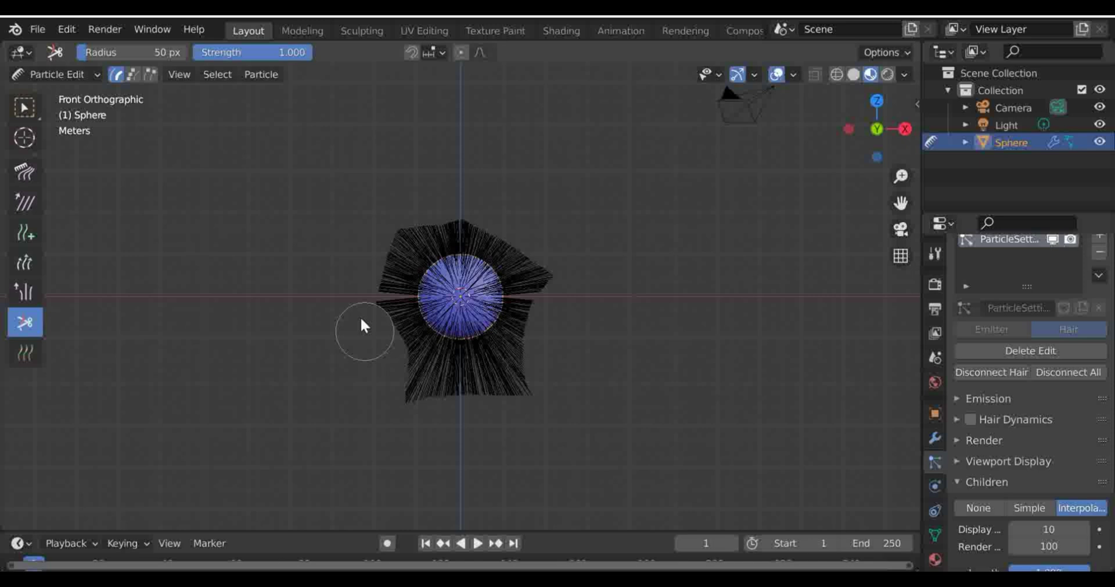
key(ctrl+z)
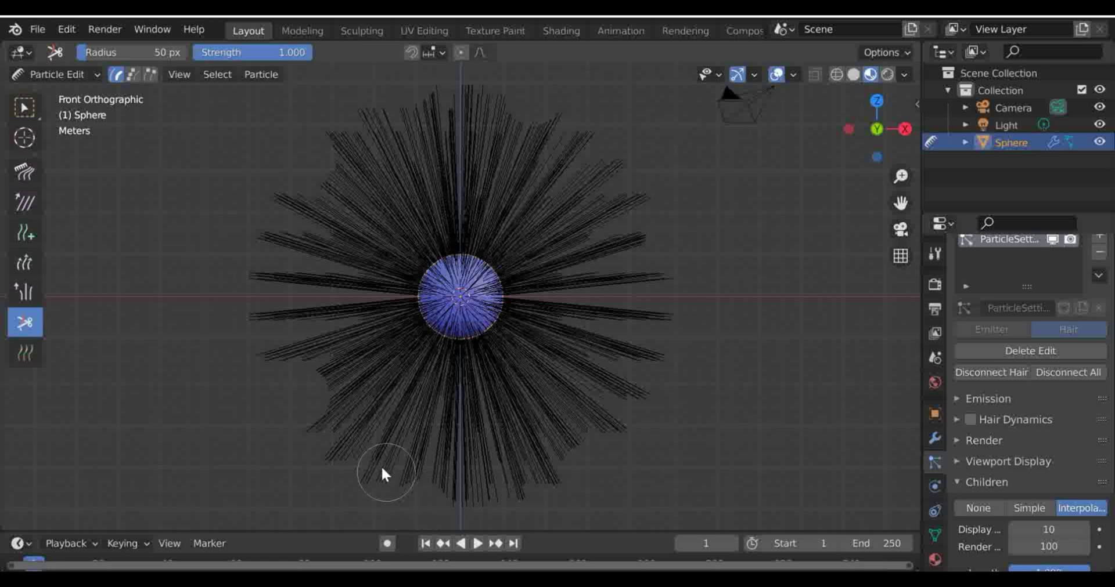
click(256, 291)
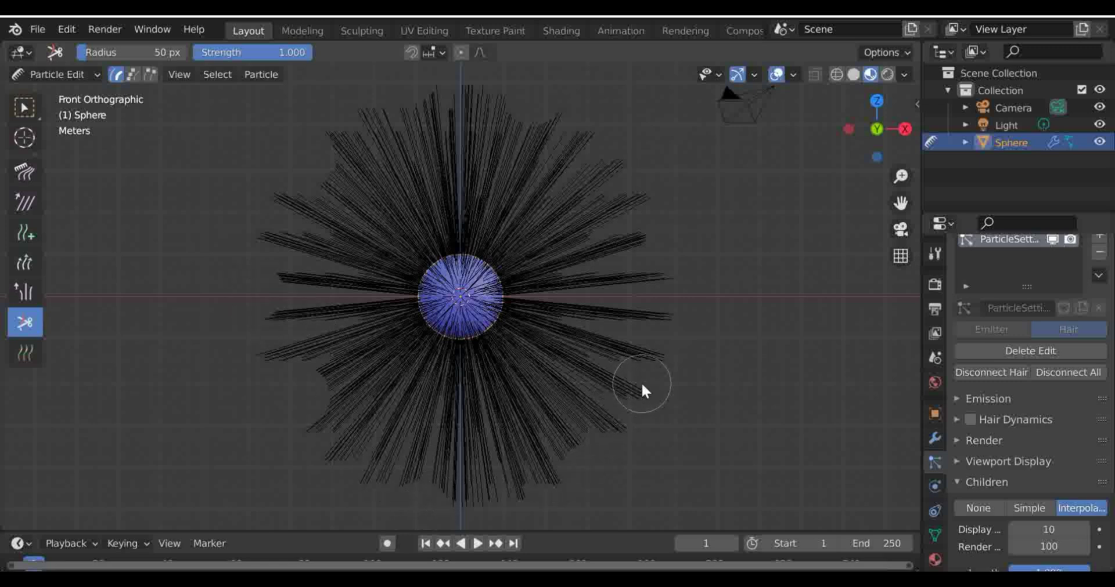
click(652, 268)
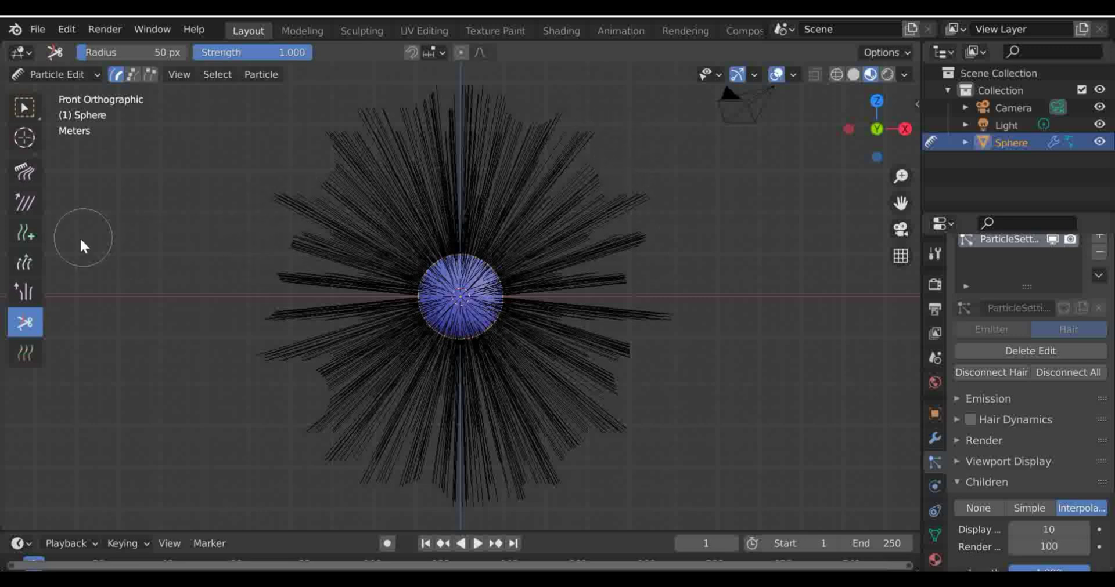
Grow the upper-right hair strands longer with the Length brush, then pick the Smooth brush
click(38, 283)
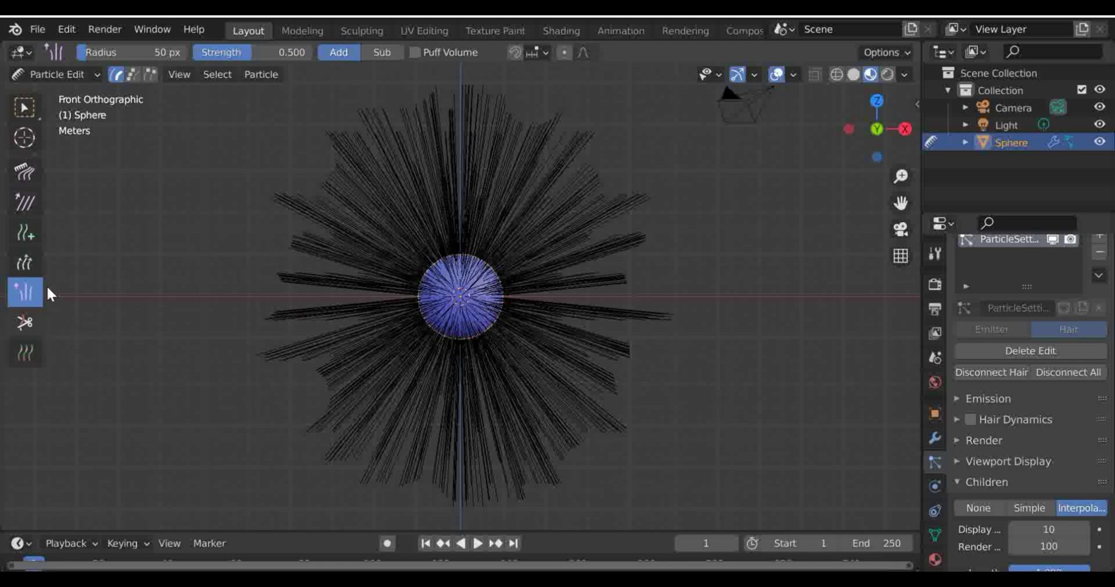
click(26, 267)
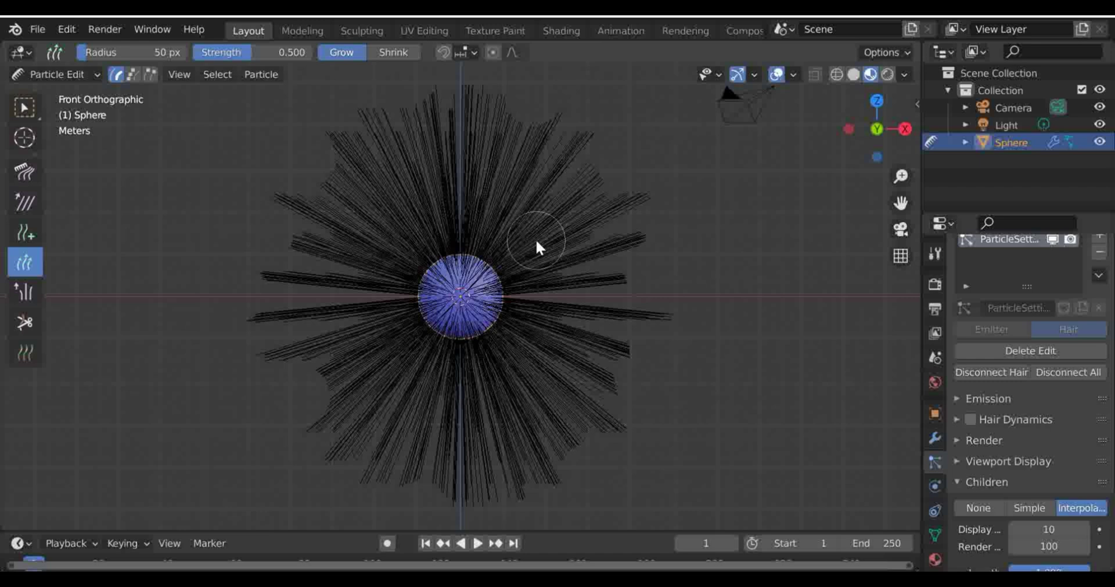
drag(535, 239, 573, 222)
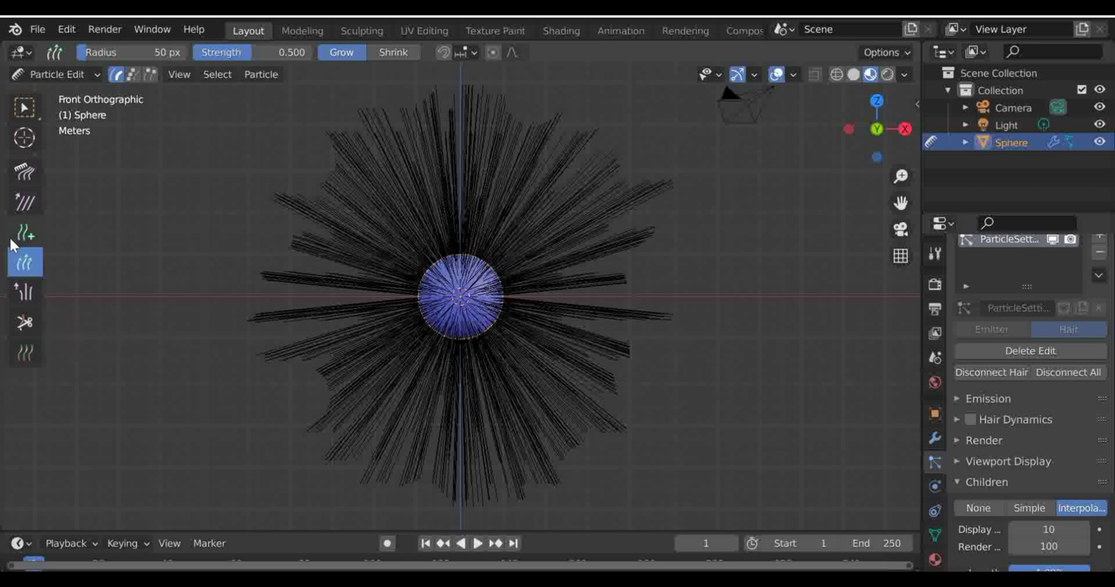
click(21, 204)
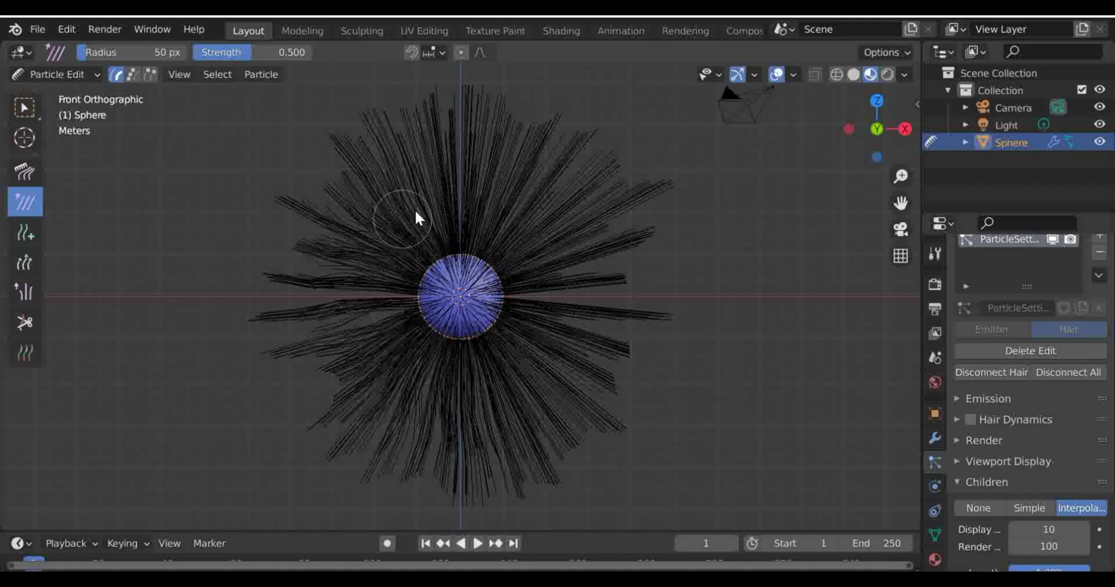